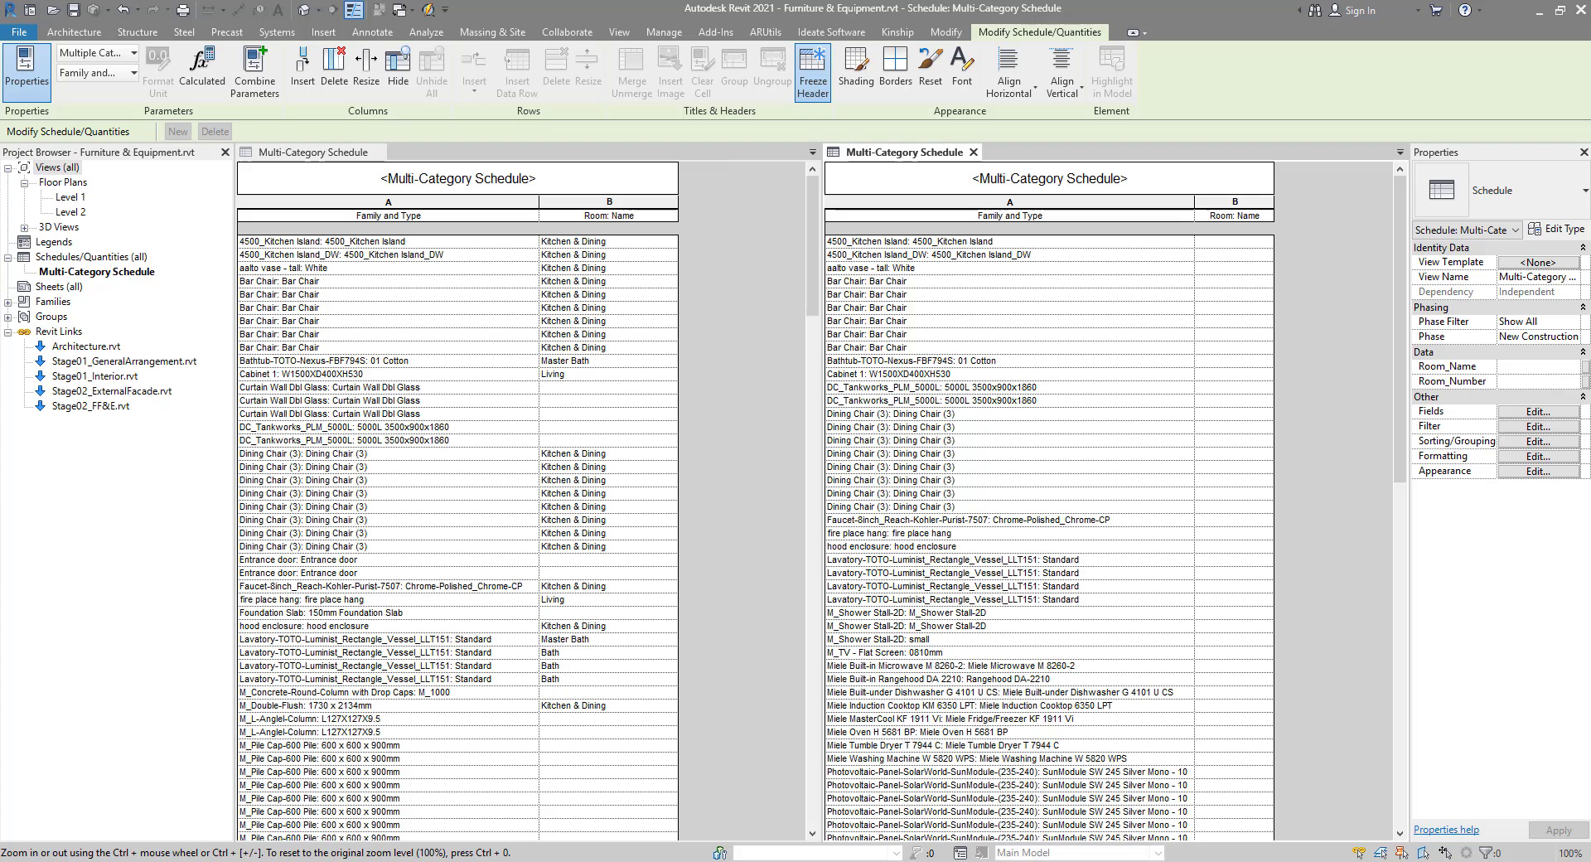
Inspect the SH_Curtain wall in the rac_basic_sample_project 3D view and return to its Multi-Category Schedule
left_click(704, 257)
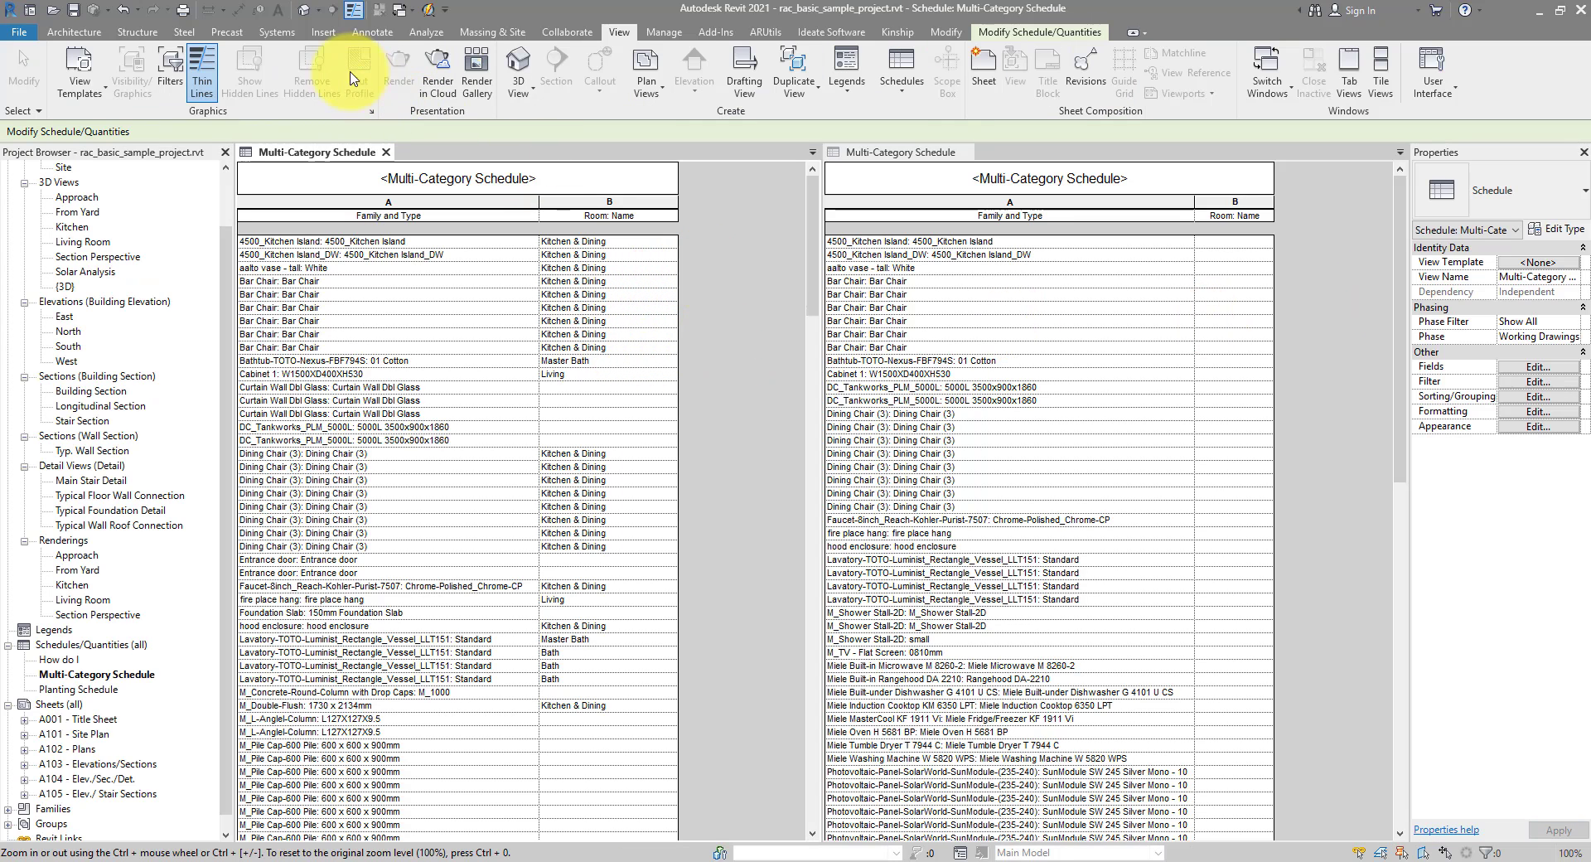
left_click(305, 10)
scroll(489, 485, "up", 5)
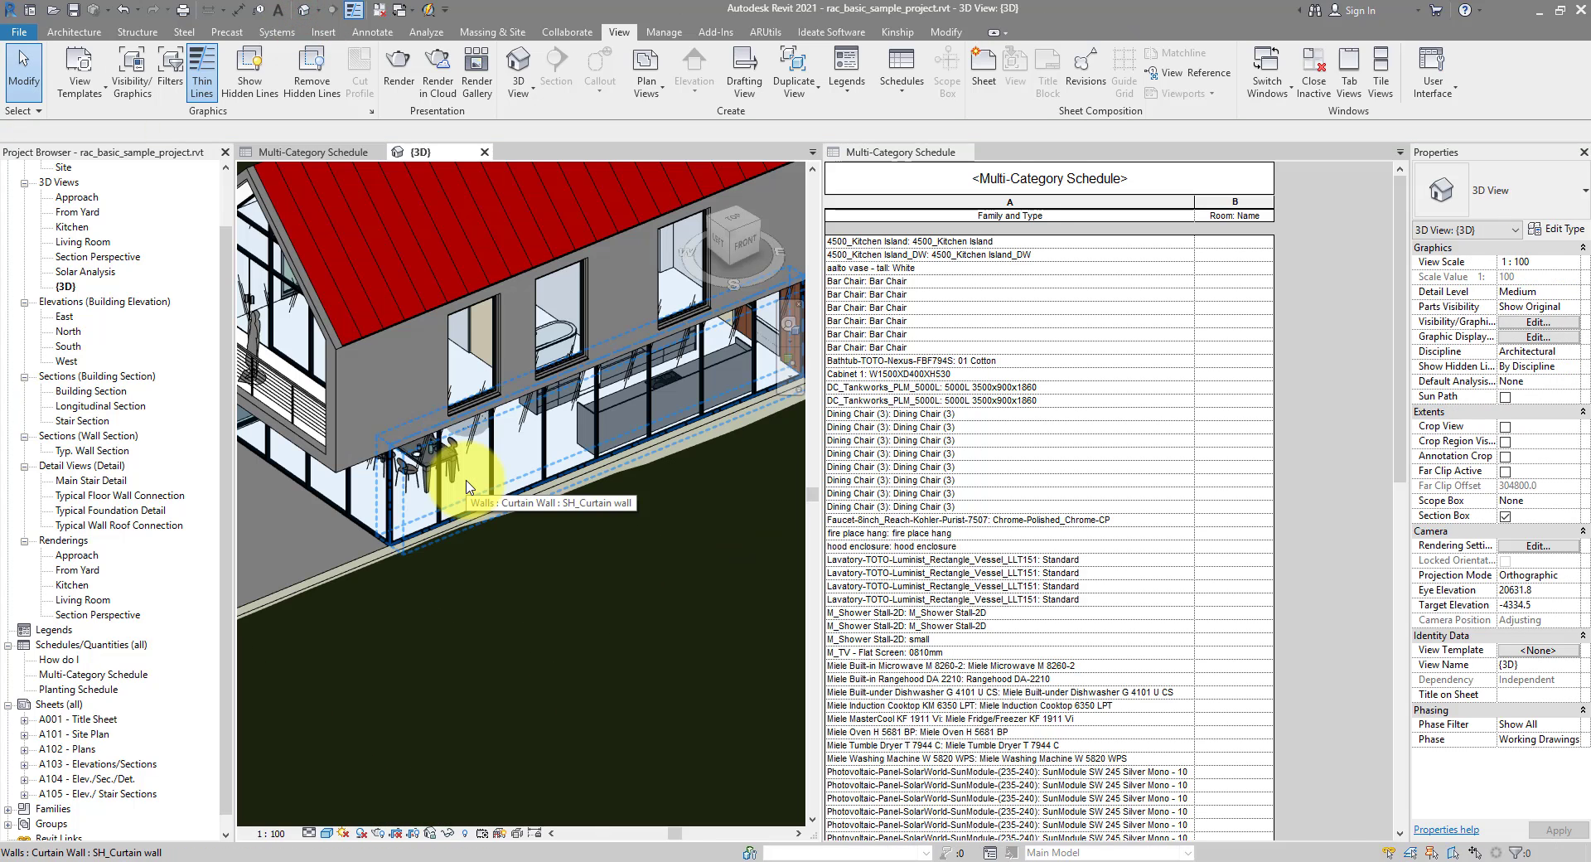
left_click(466, 487)
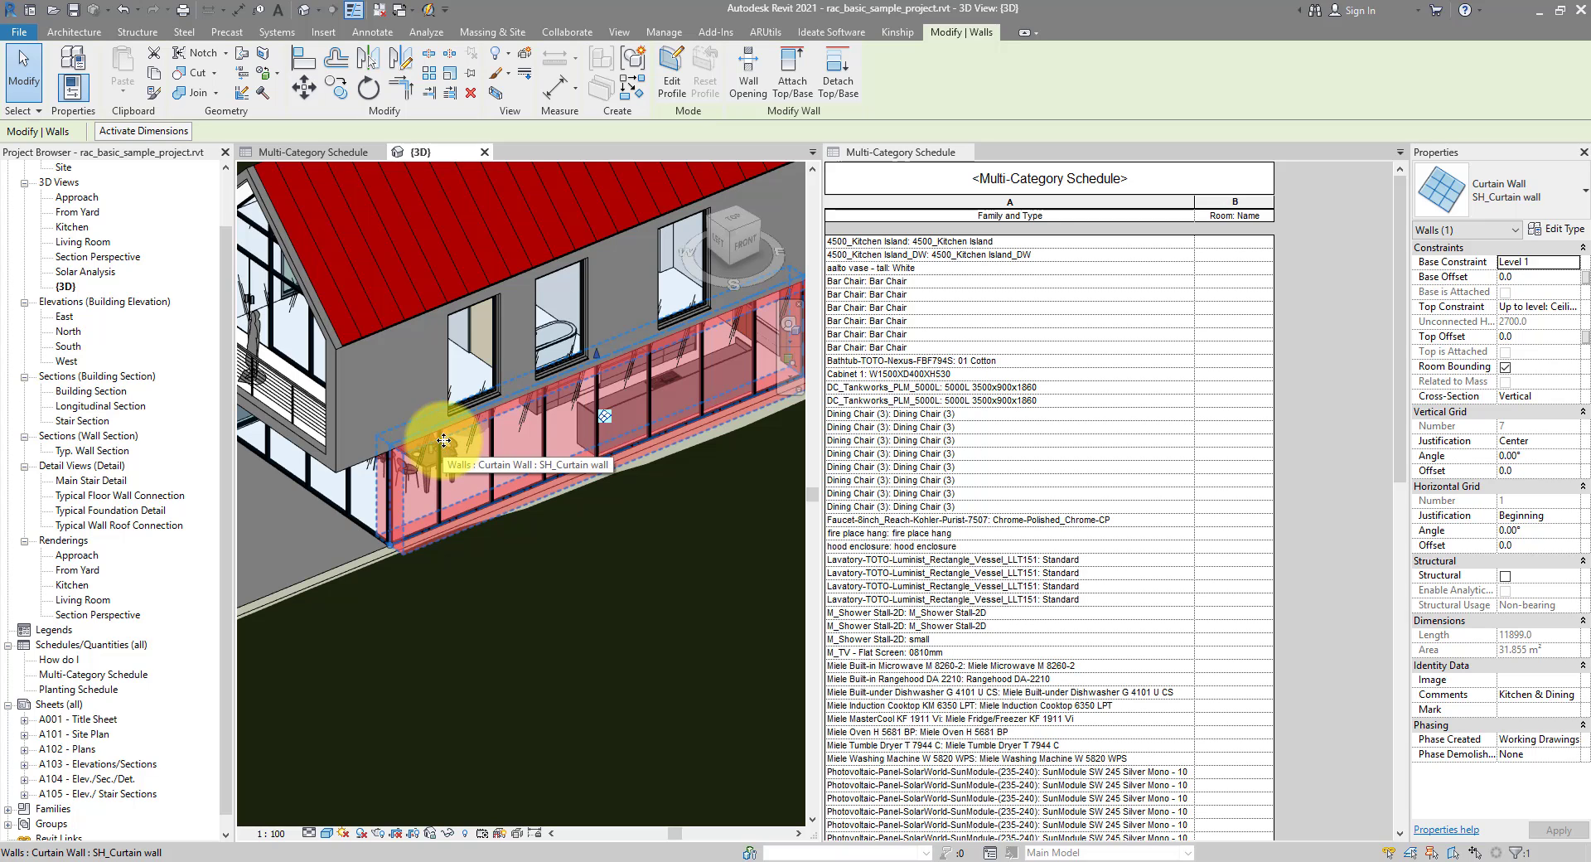
left_click(336, 153)
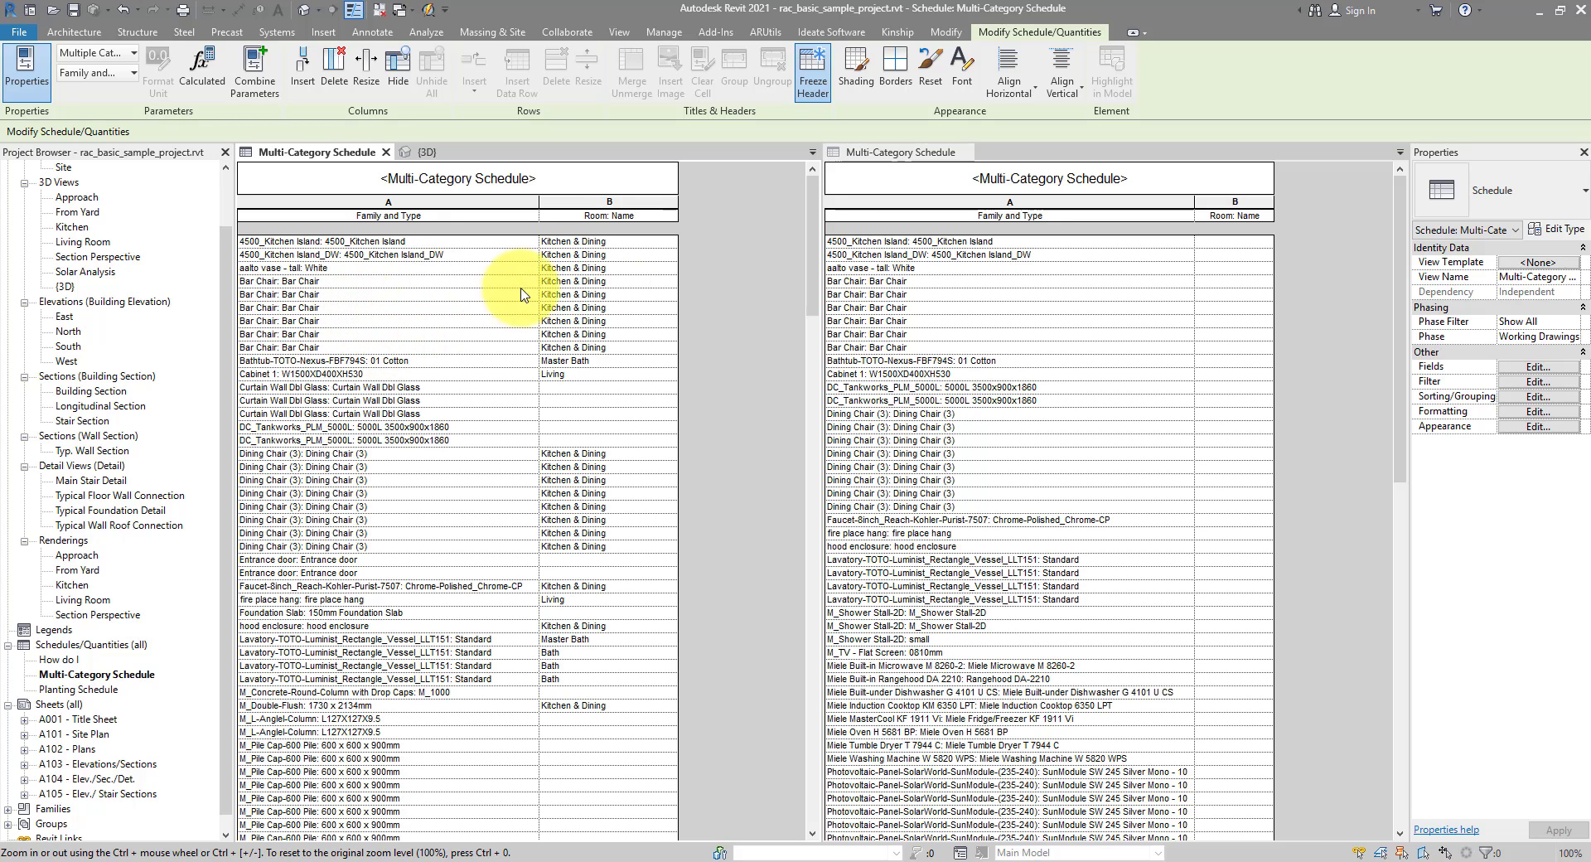
Temporarily hide the Architecture.rvt link in the Furniture & Equipment 3D view and select the exposed main house furniture and fixtures
left_click(1308, 259)
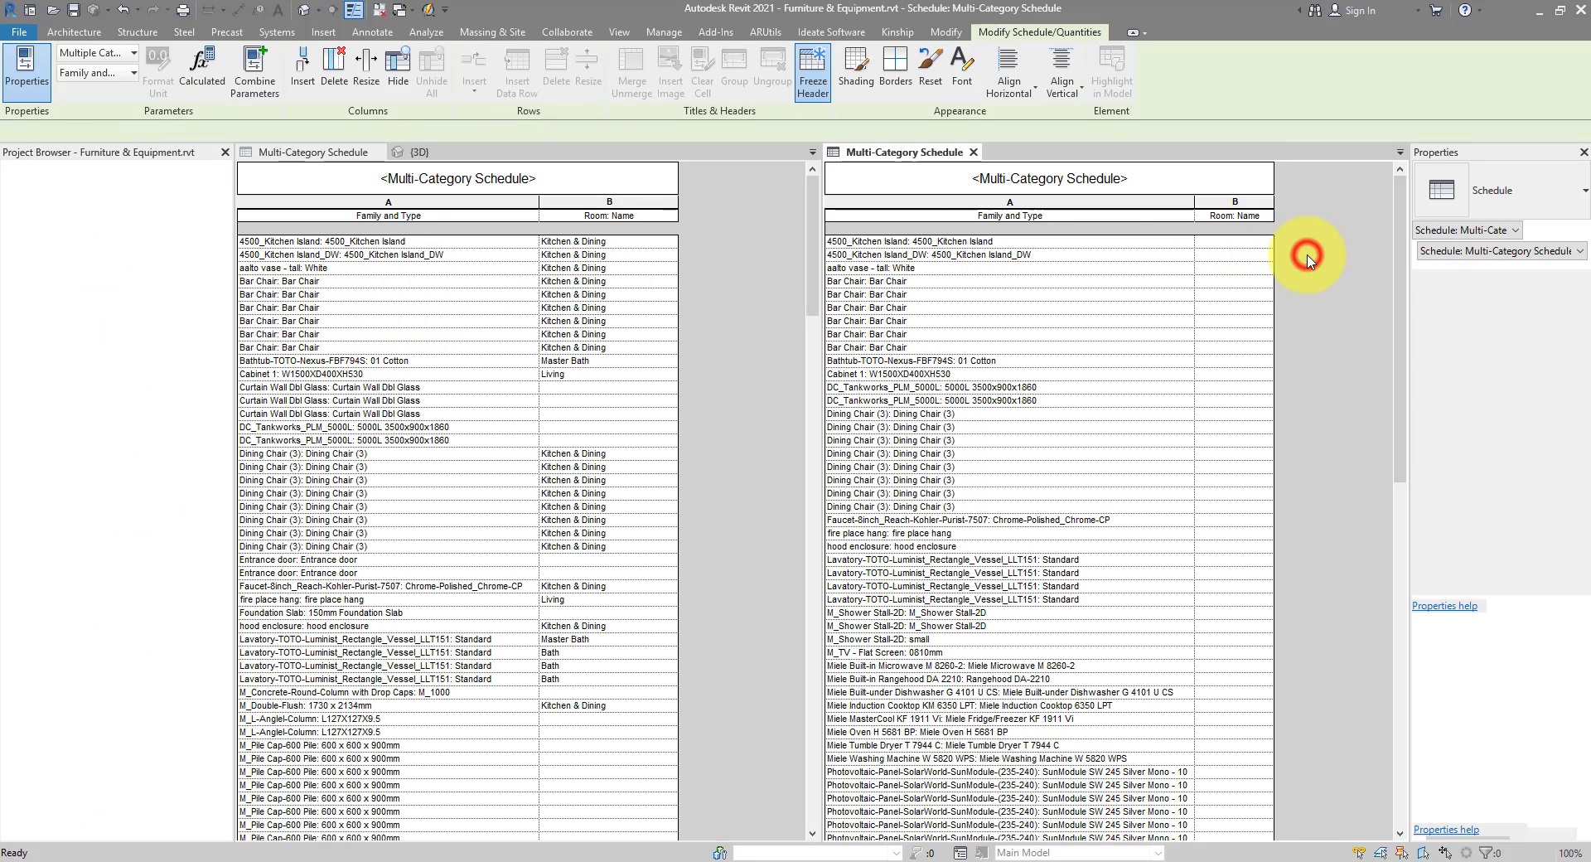
left_click(305, 10)
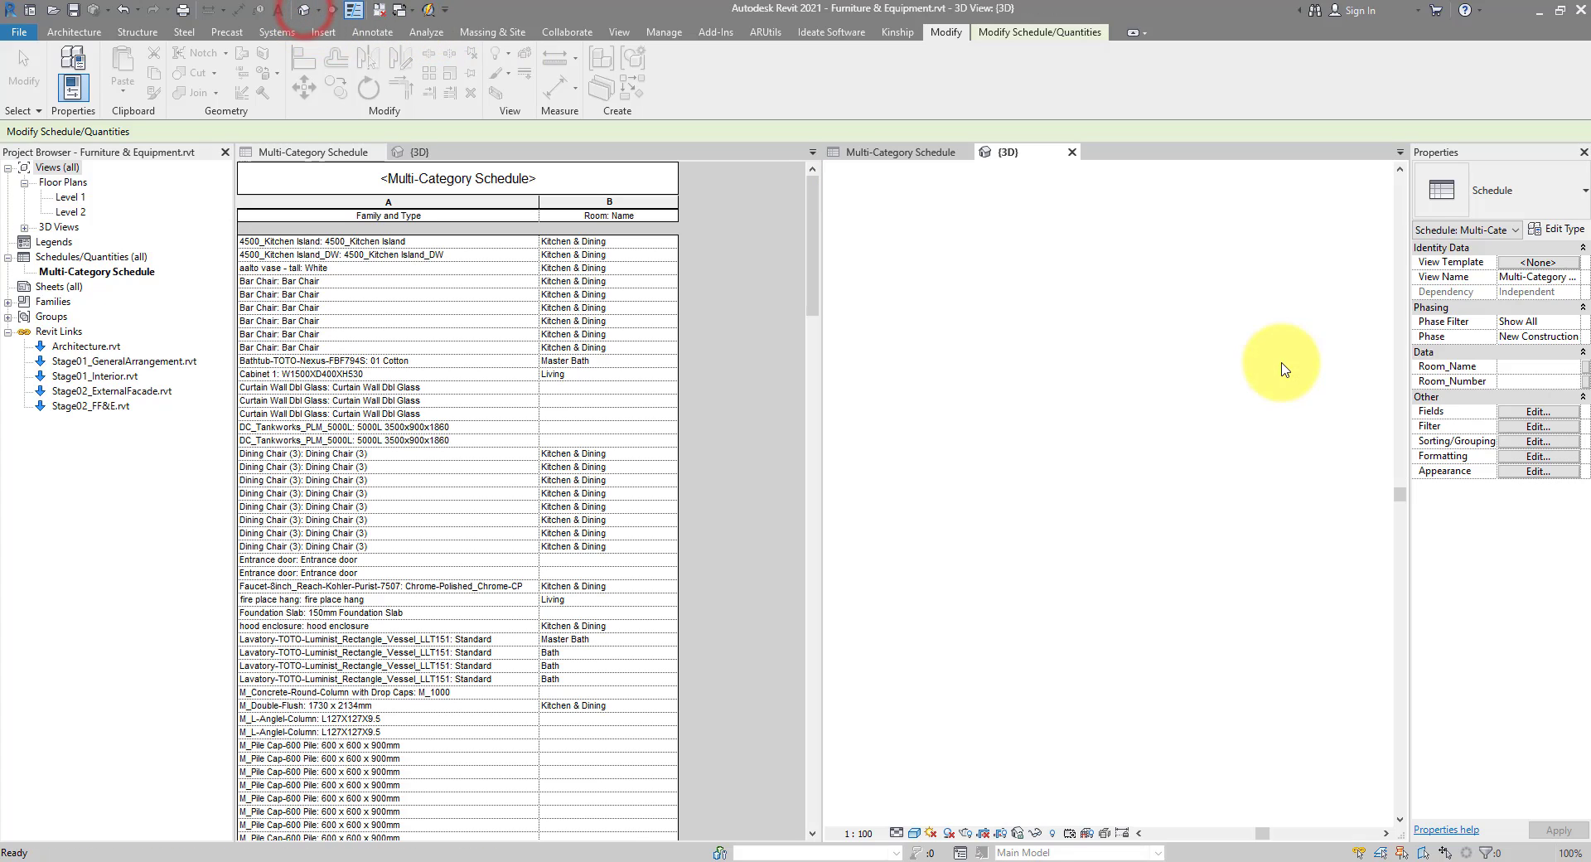
scroll(1060, 614, "up", 5)
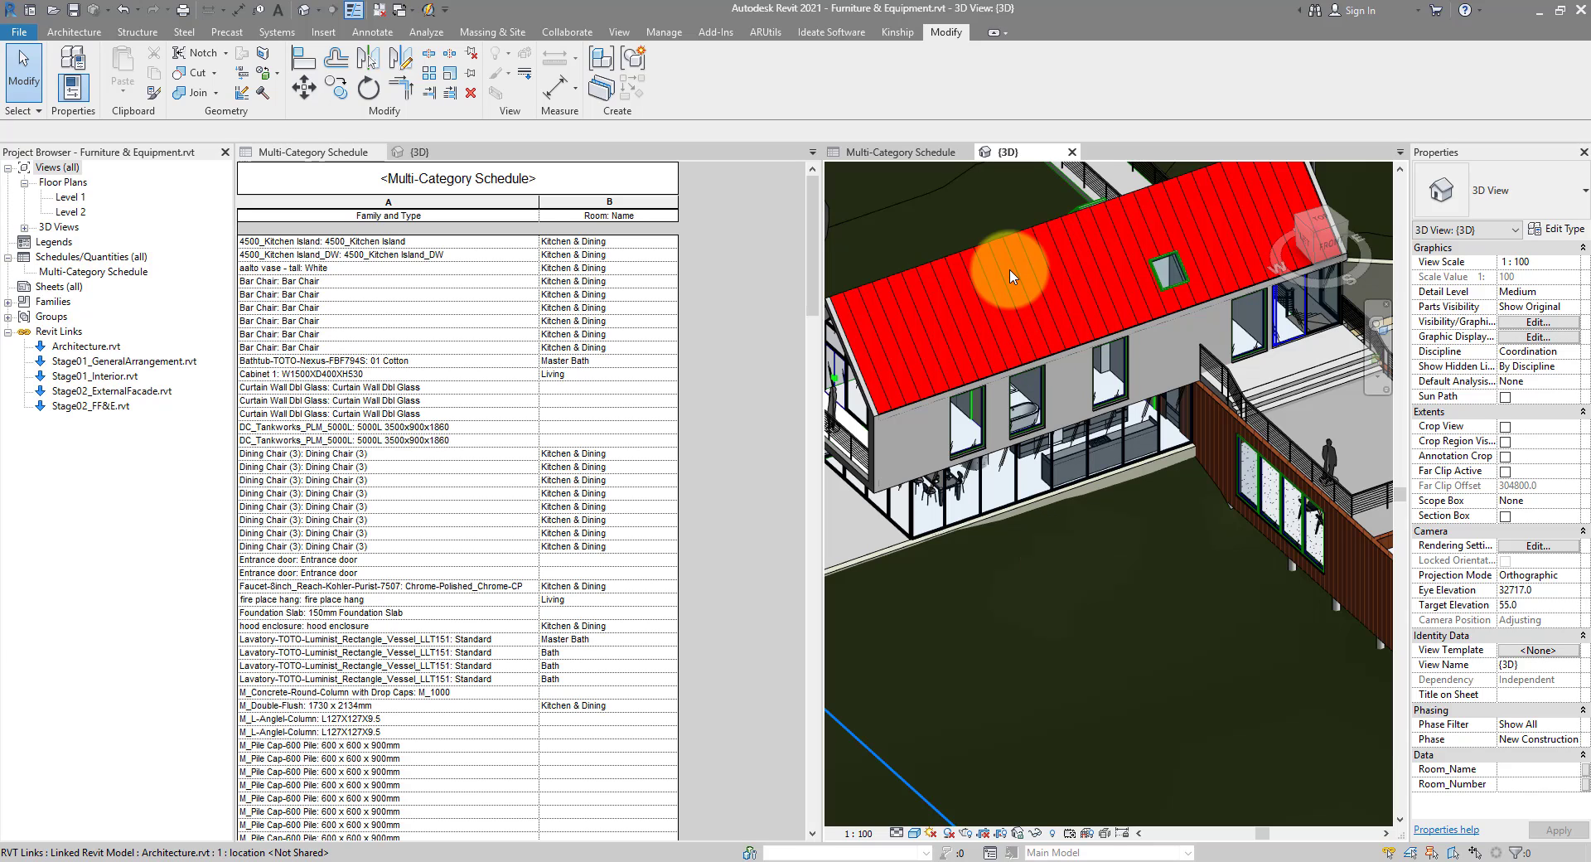
left_click(1009, 239)
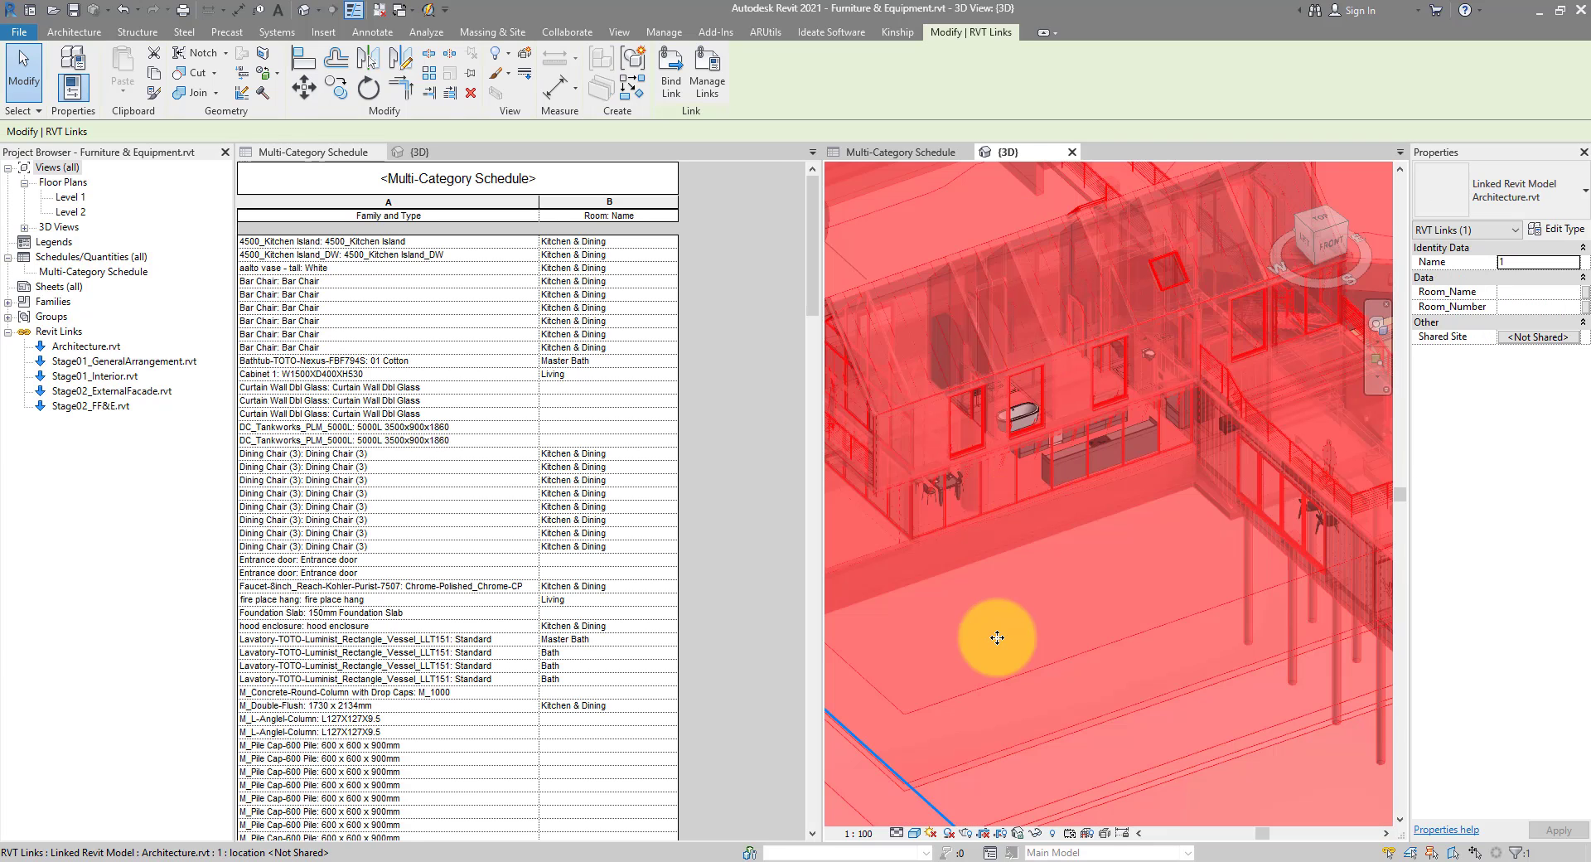
key("h")
key("h")
left_click_drag(1273, 627, 918, 240)
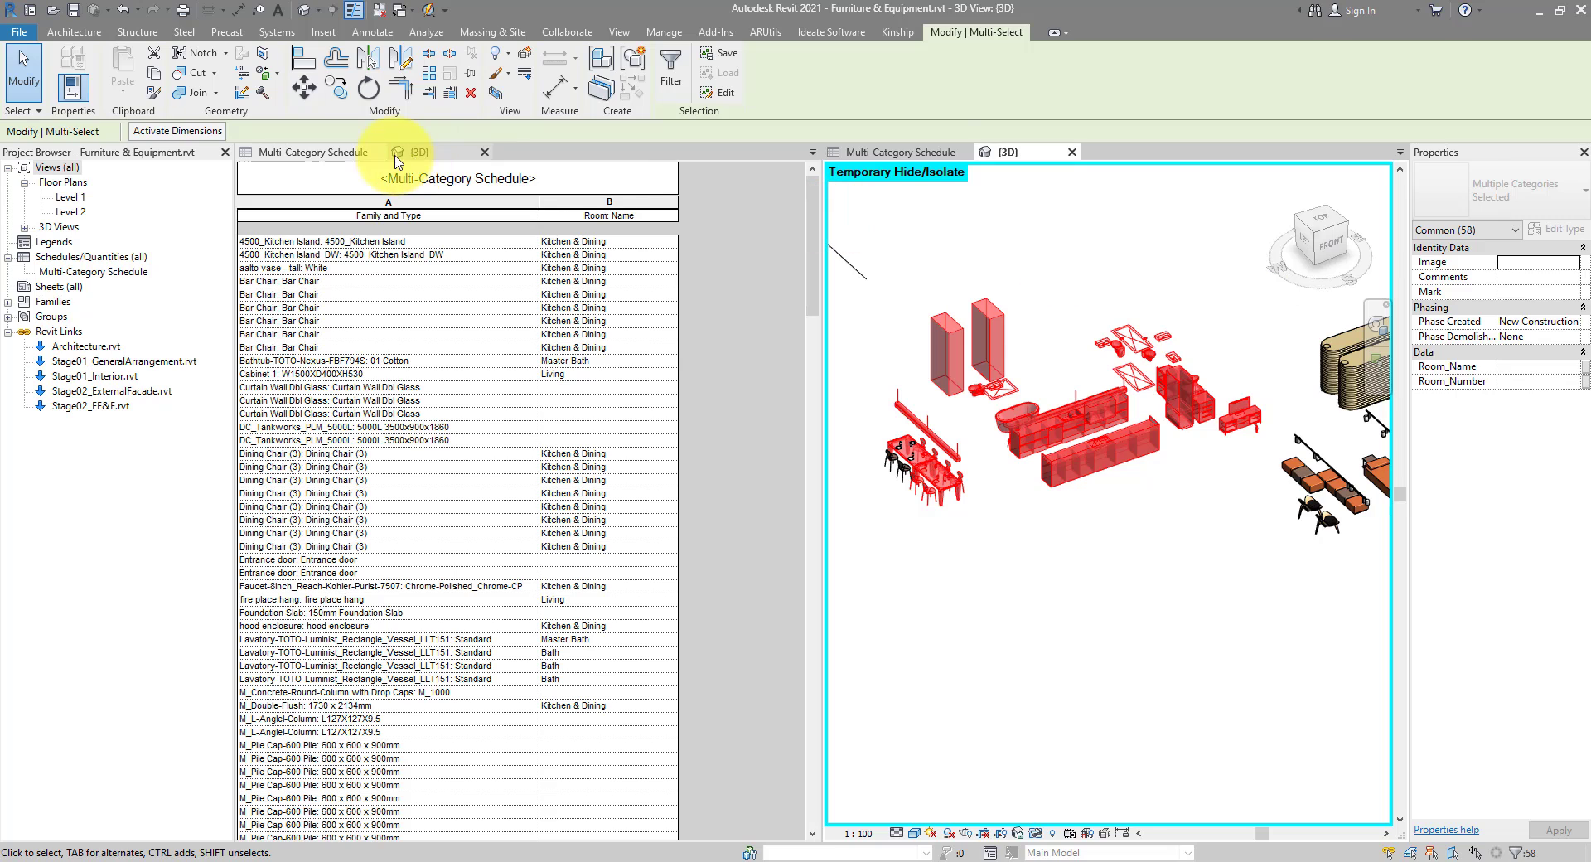
Review the linked models offered by RV RoomLink for the Furniture & Equipment schedule and close the dialog
left_click(940, 153)
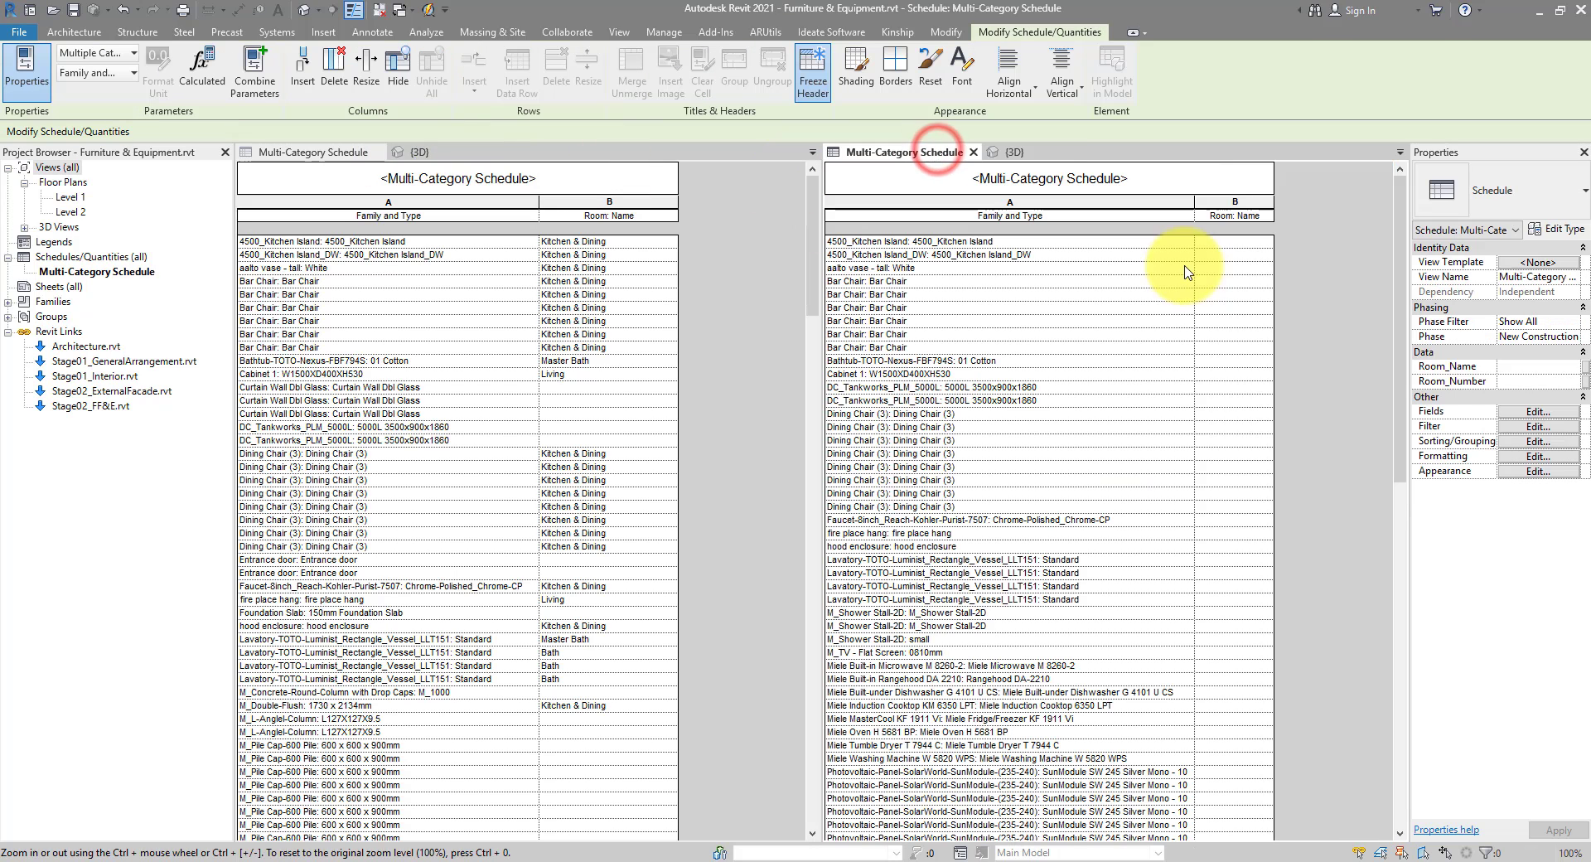
left_click(1232, 293)
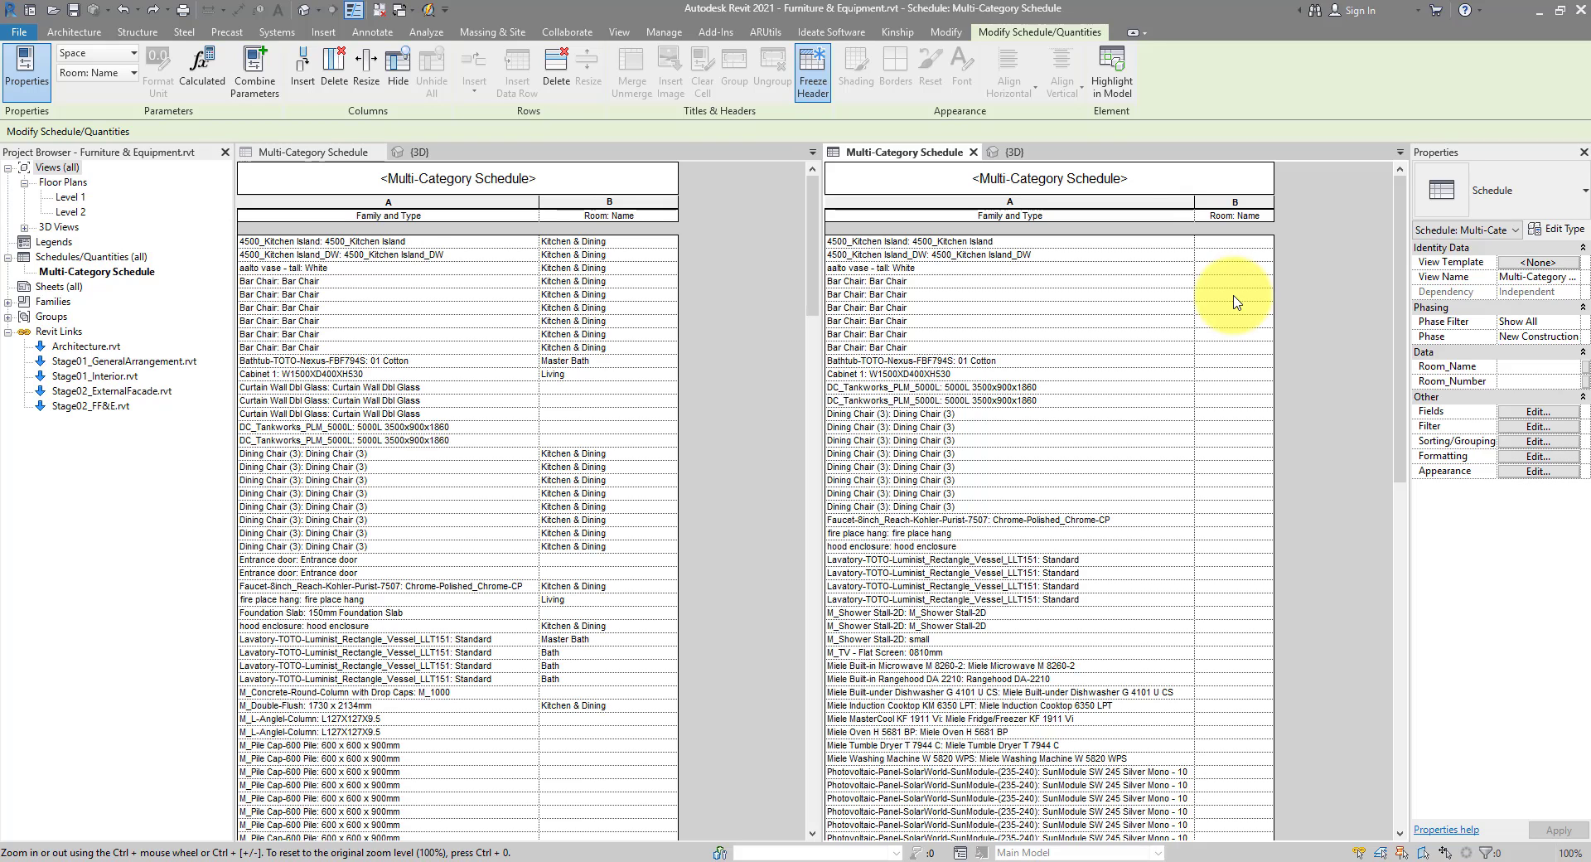
left_click(715, 33)
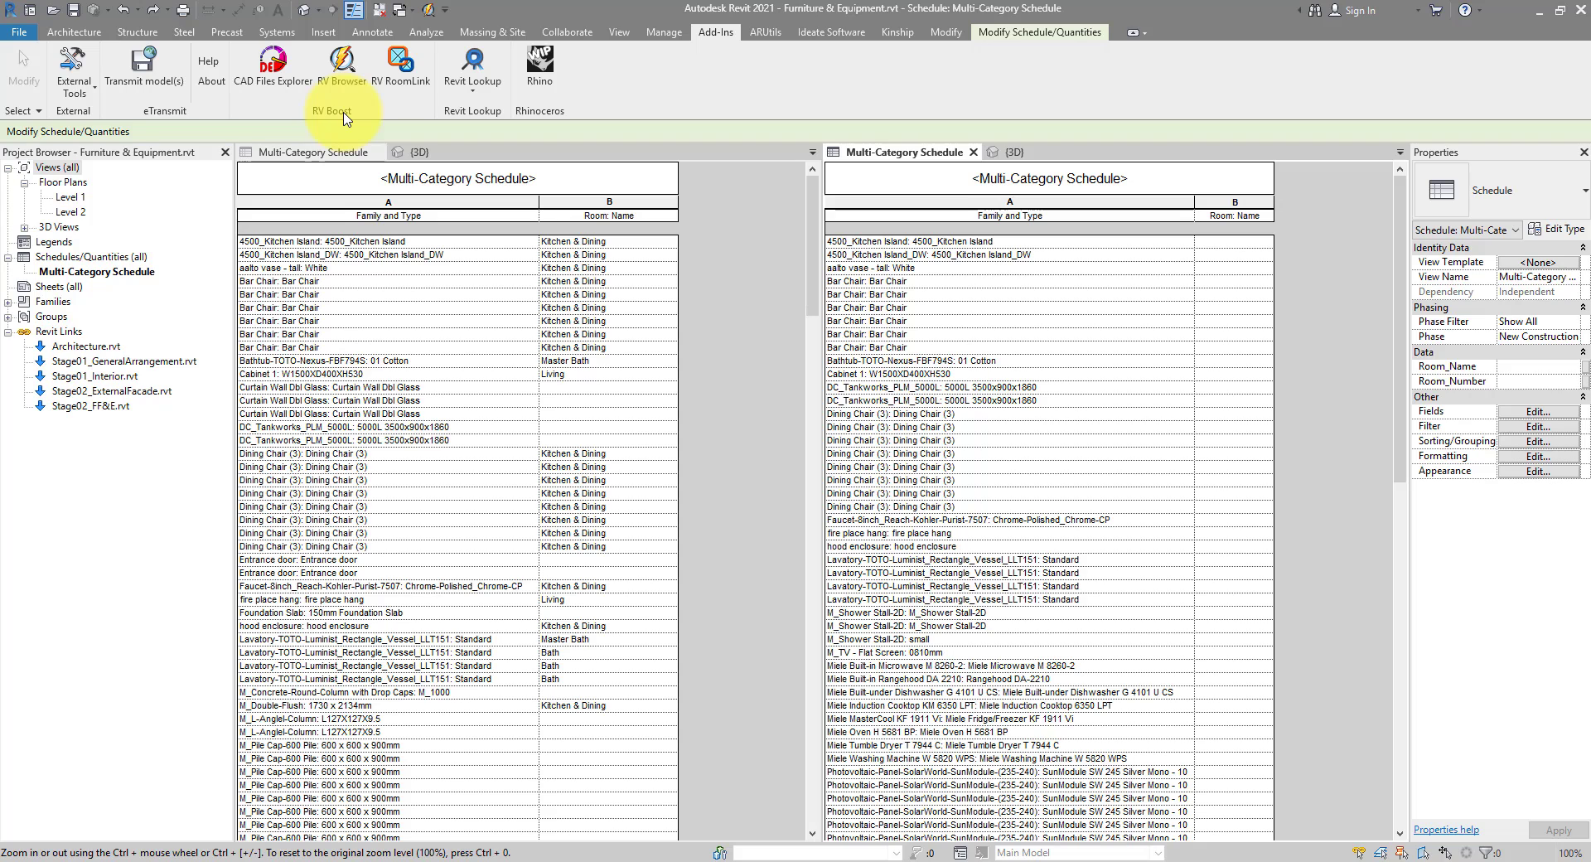
left_click(402, 93)
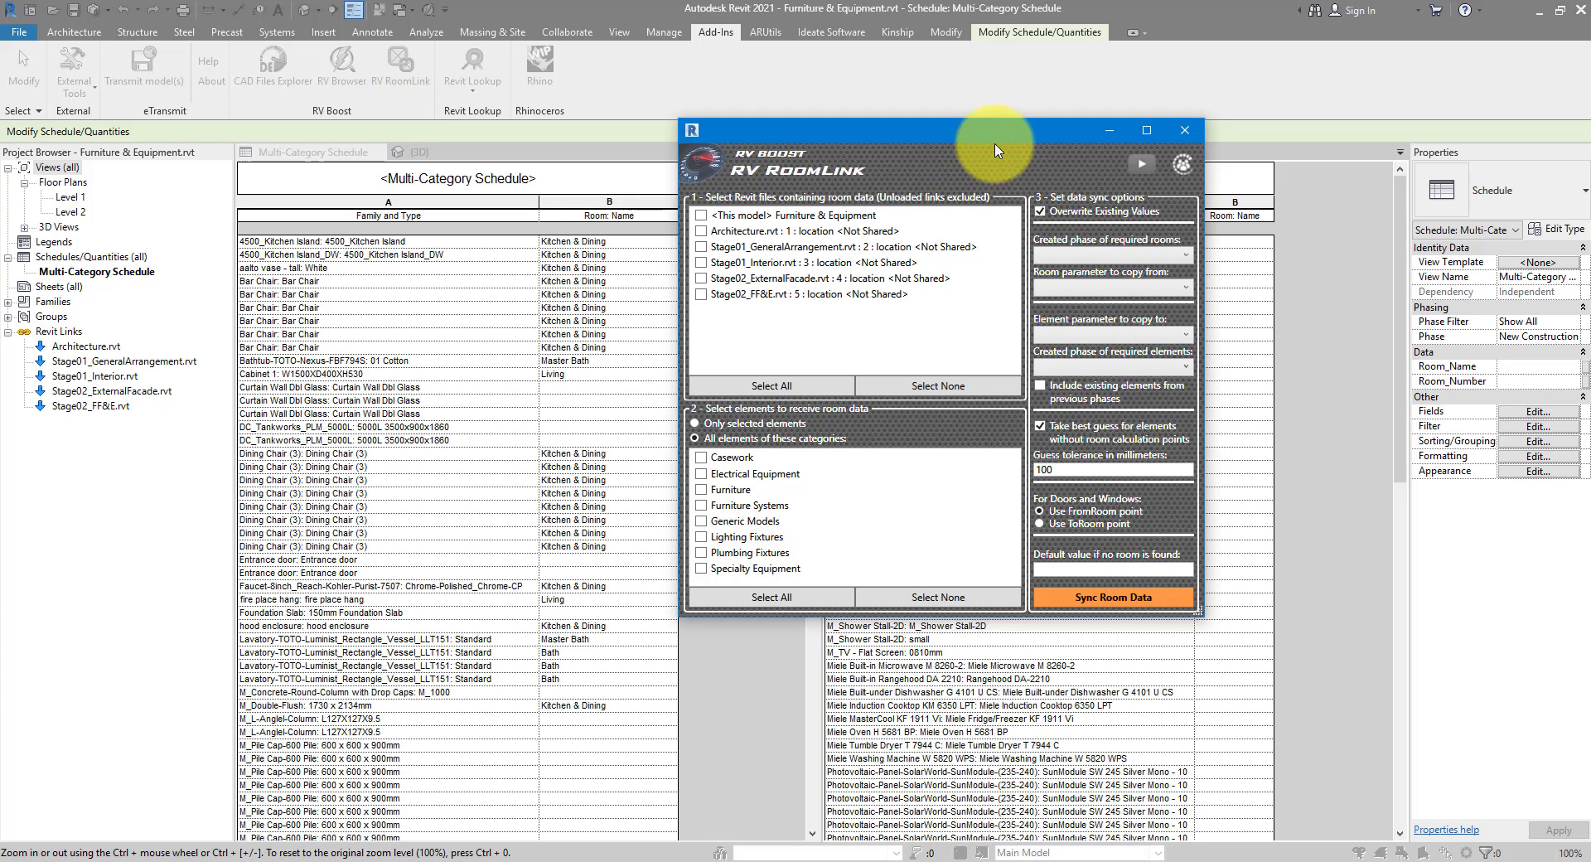
left_click_drag(985, 135, 587, 179)
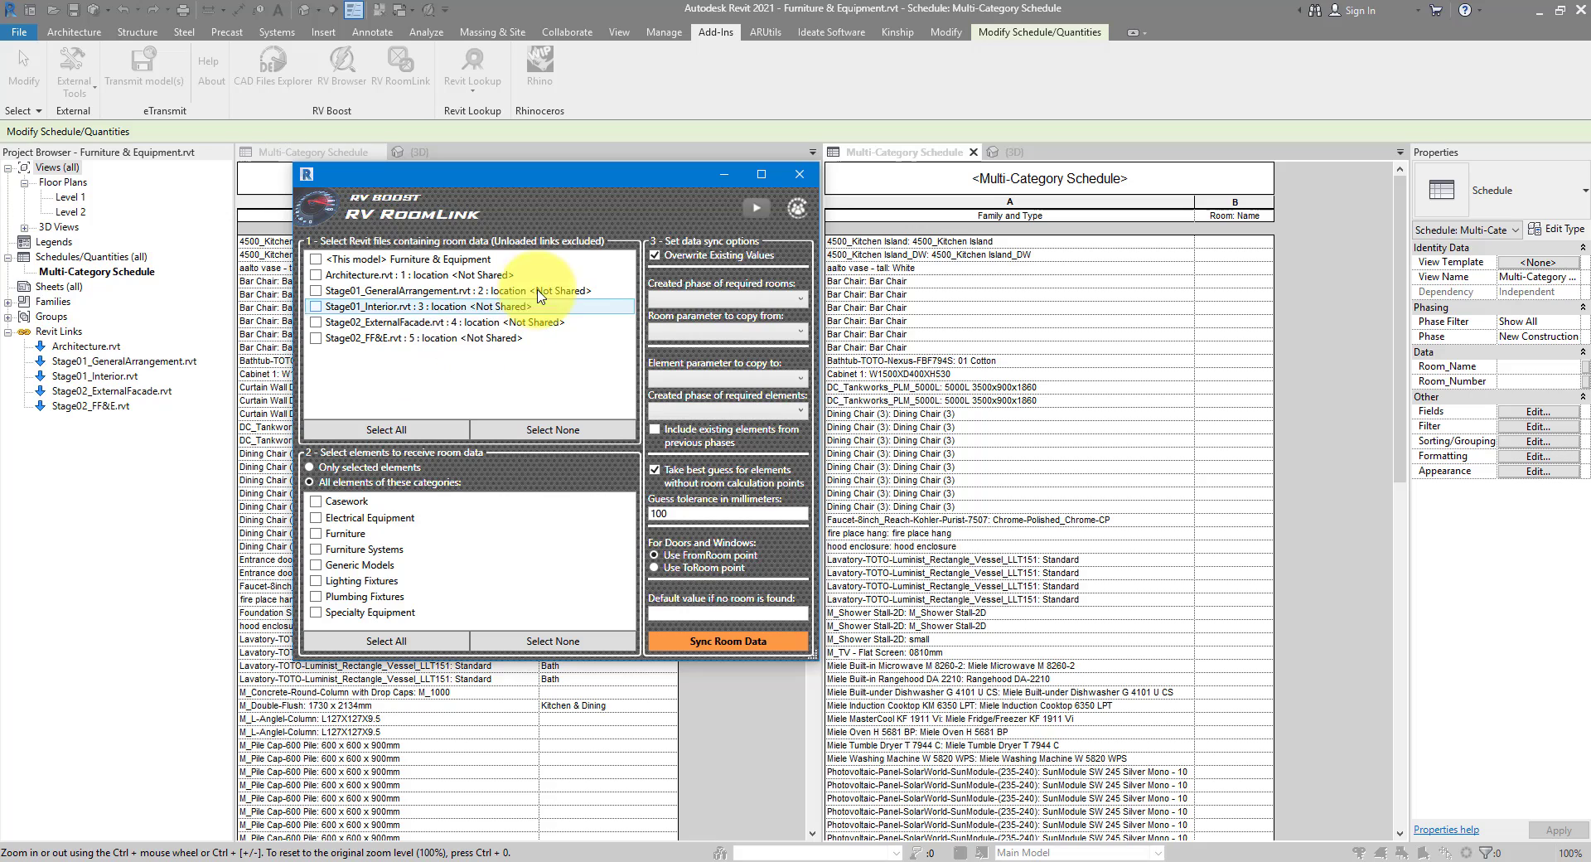
left_click(796, 176)
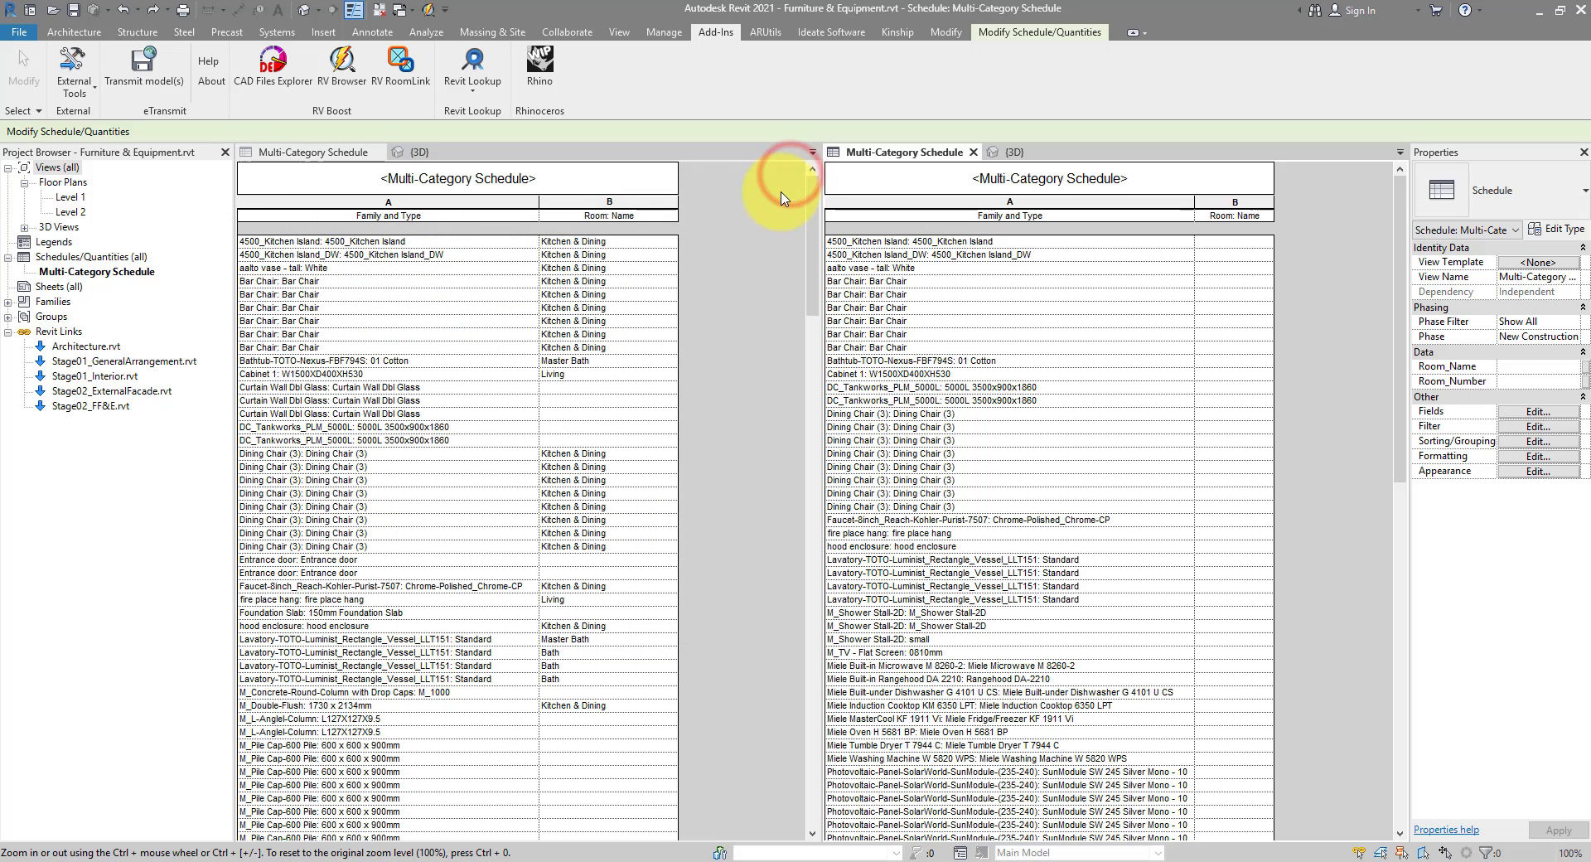
Unload the Stage02_FF&E.rvt link from the Furniture & Equipment model
right_click(106, 409)
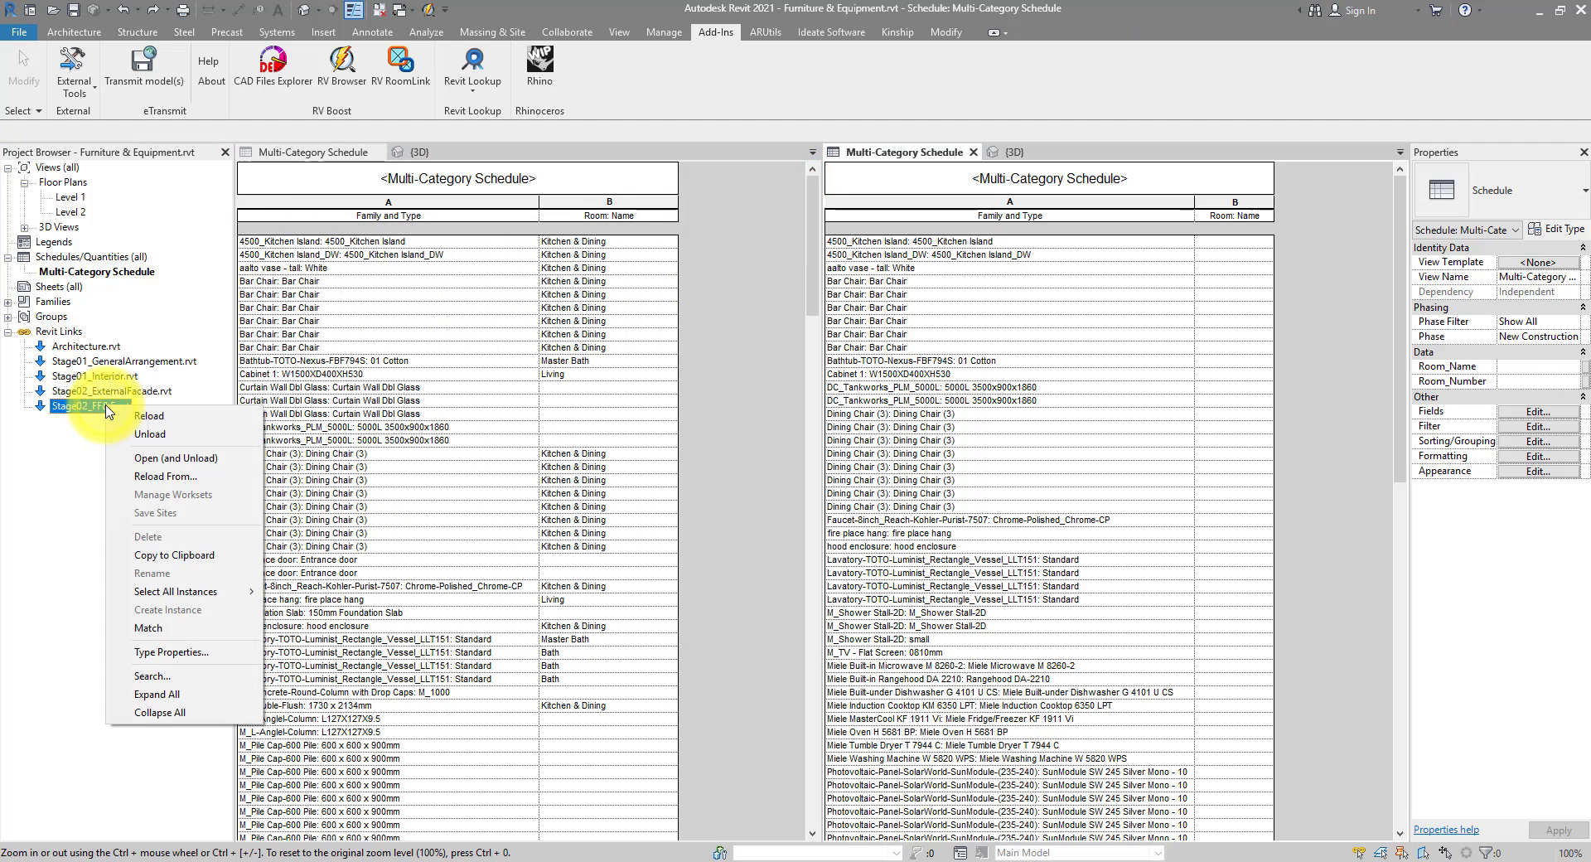
left_click(147, 433)
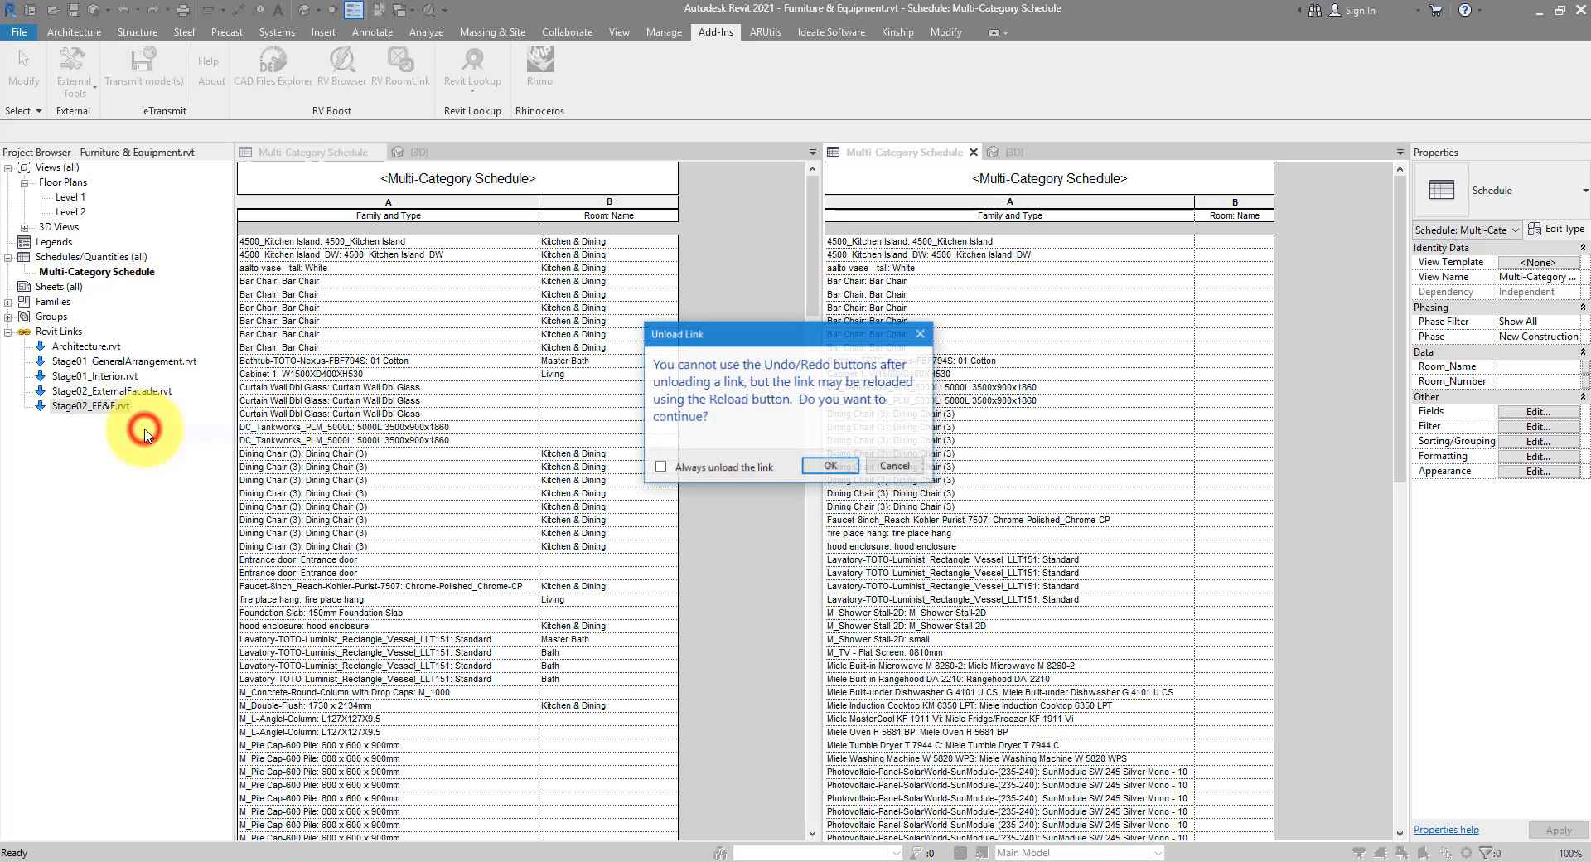
left_click(819, 467)
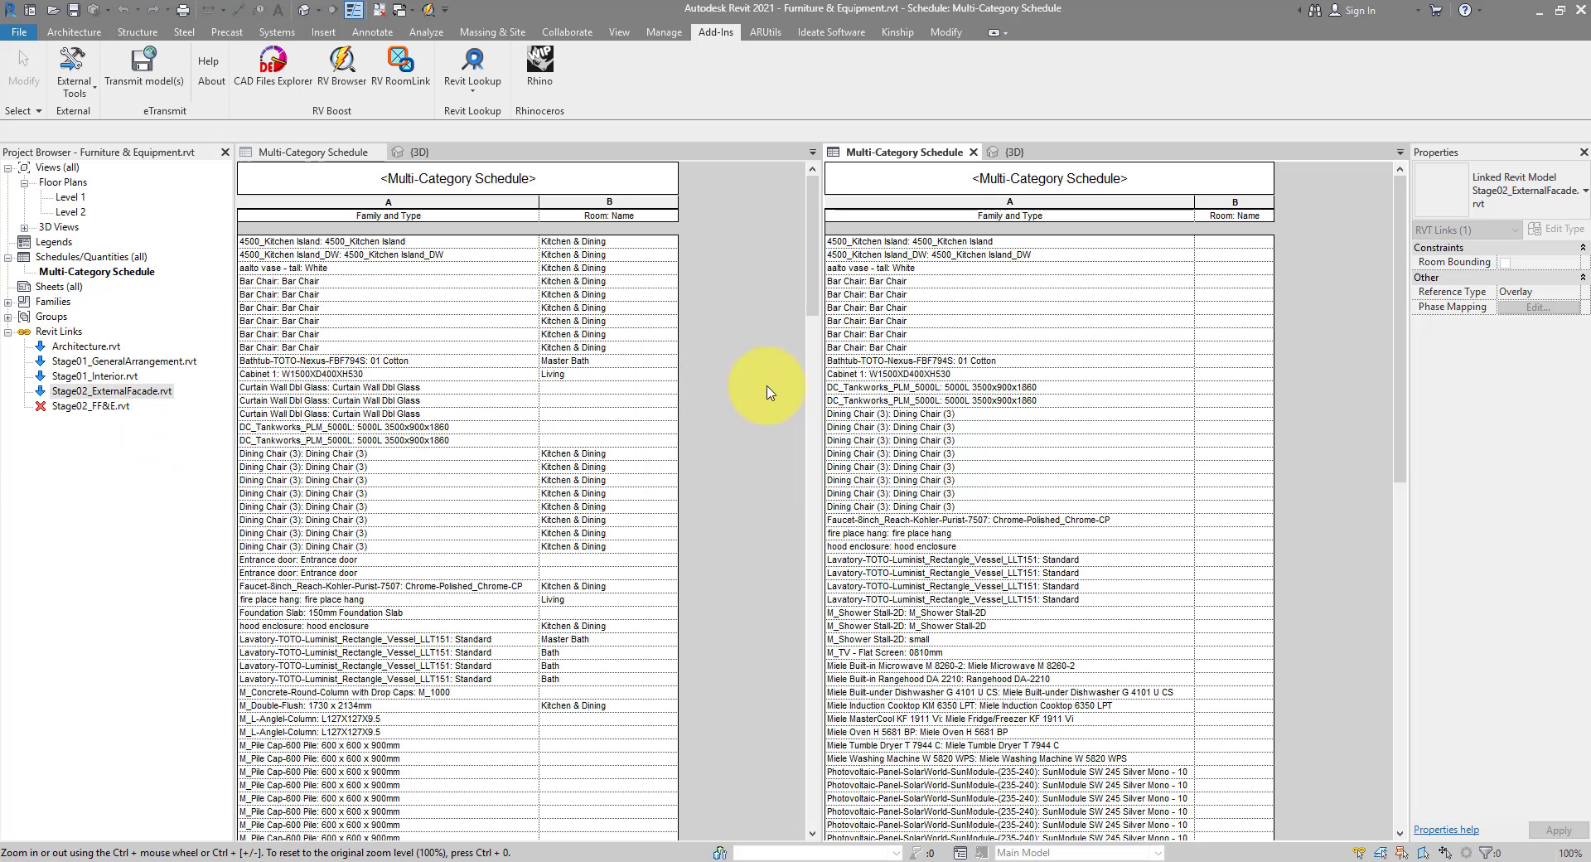
Set RV RoomLink to copy the Name parameter from Architecture.rvt rooms created in the Working Drawings phase
left_click(406, 70)
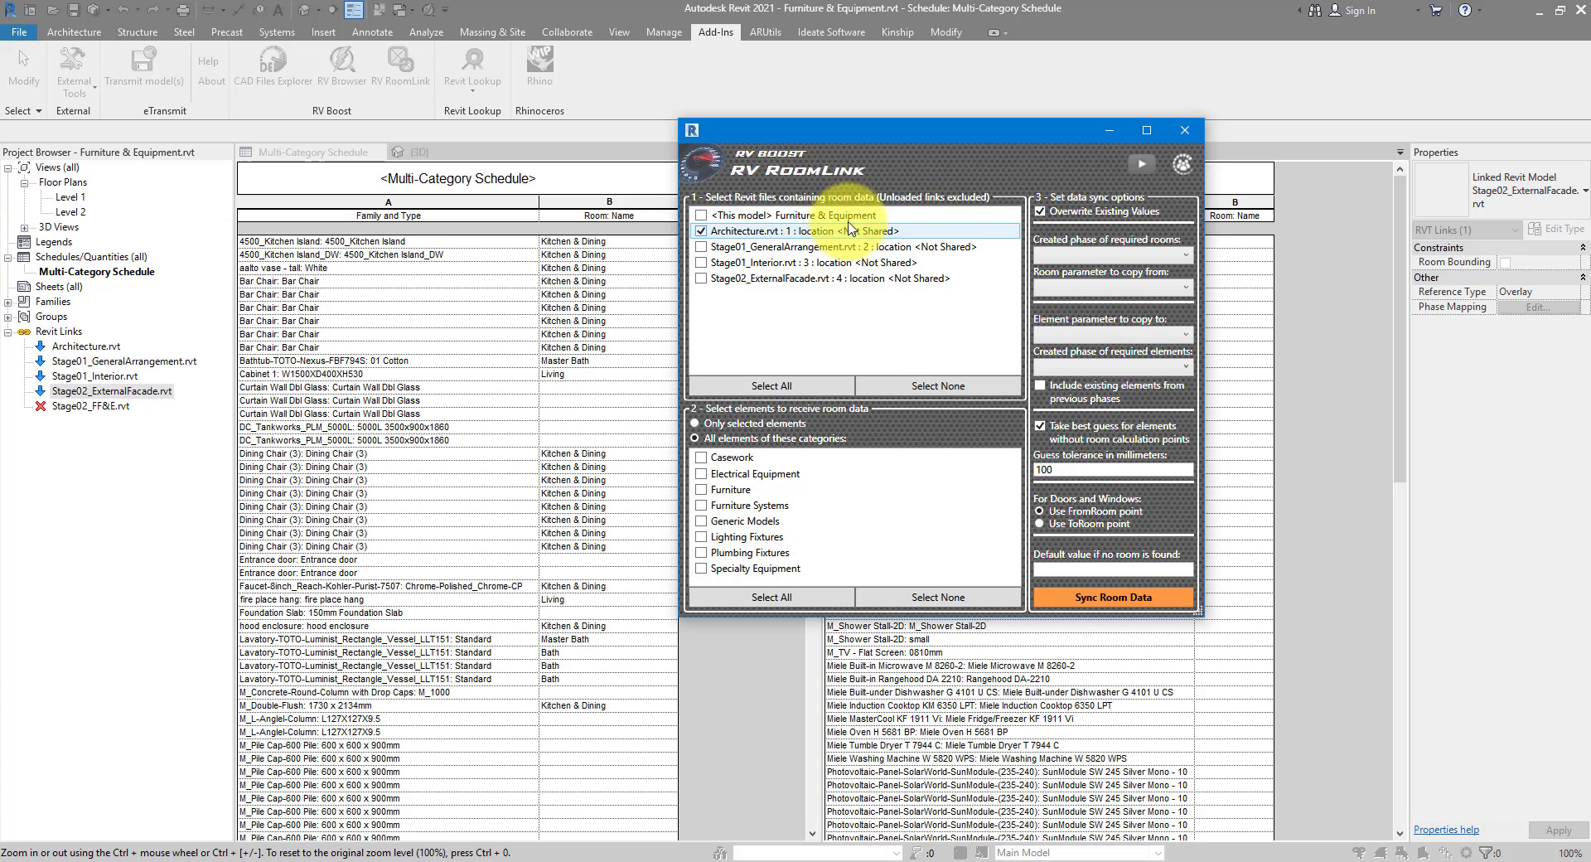
left_click(790, 232)
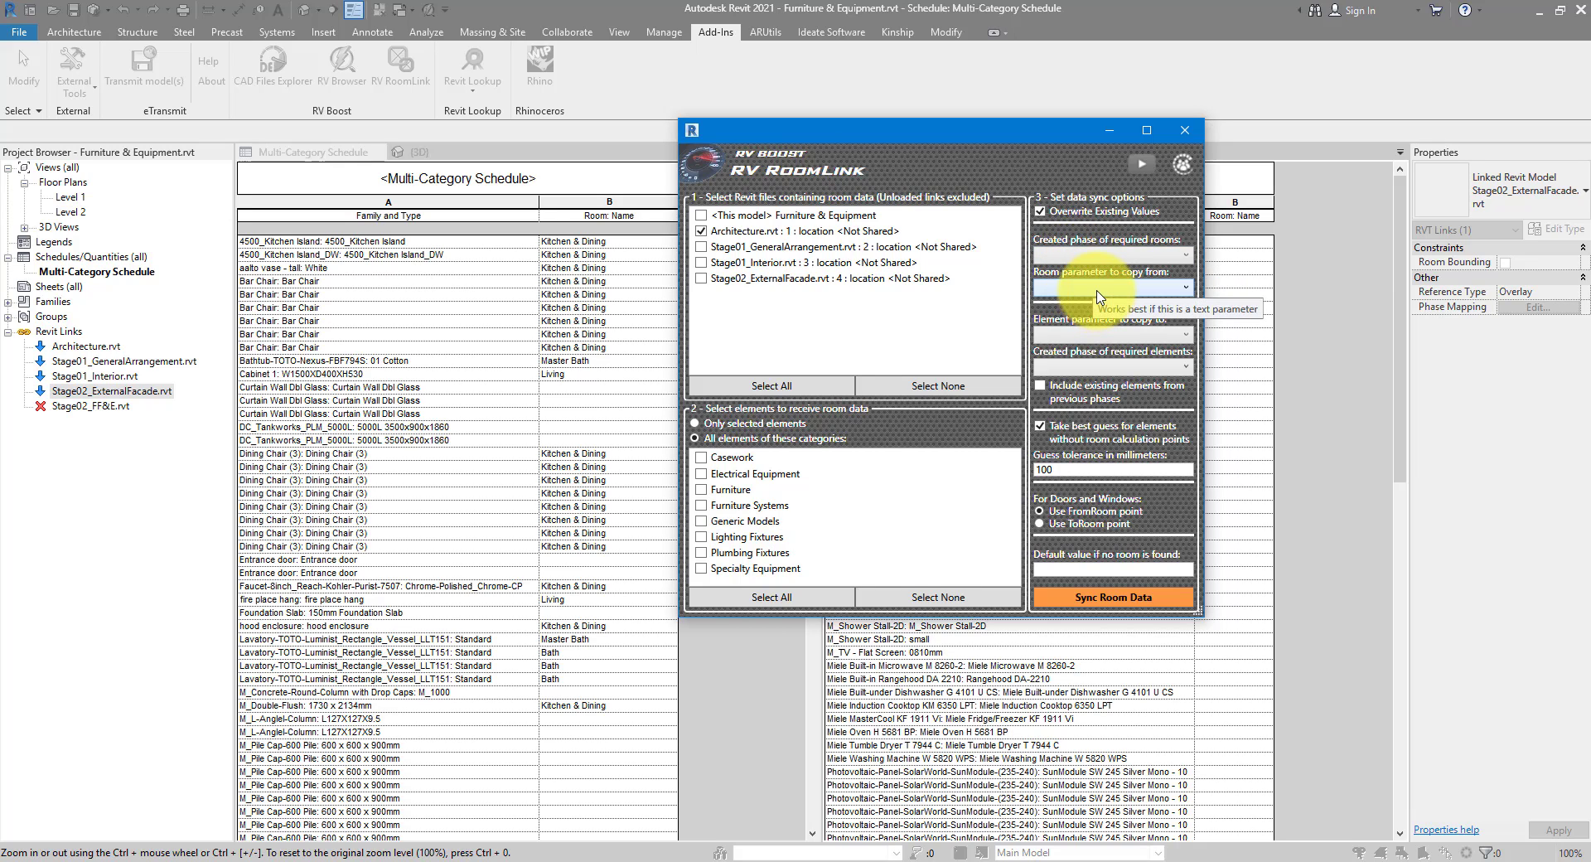
left_click(1101, 256)
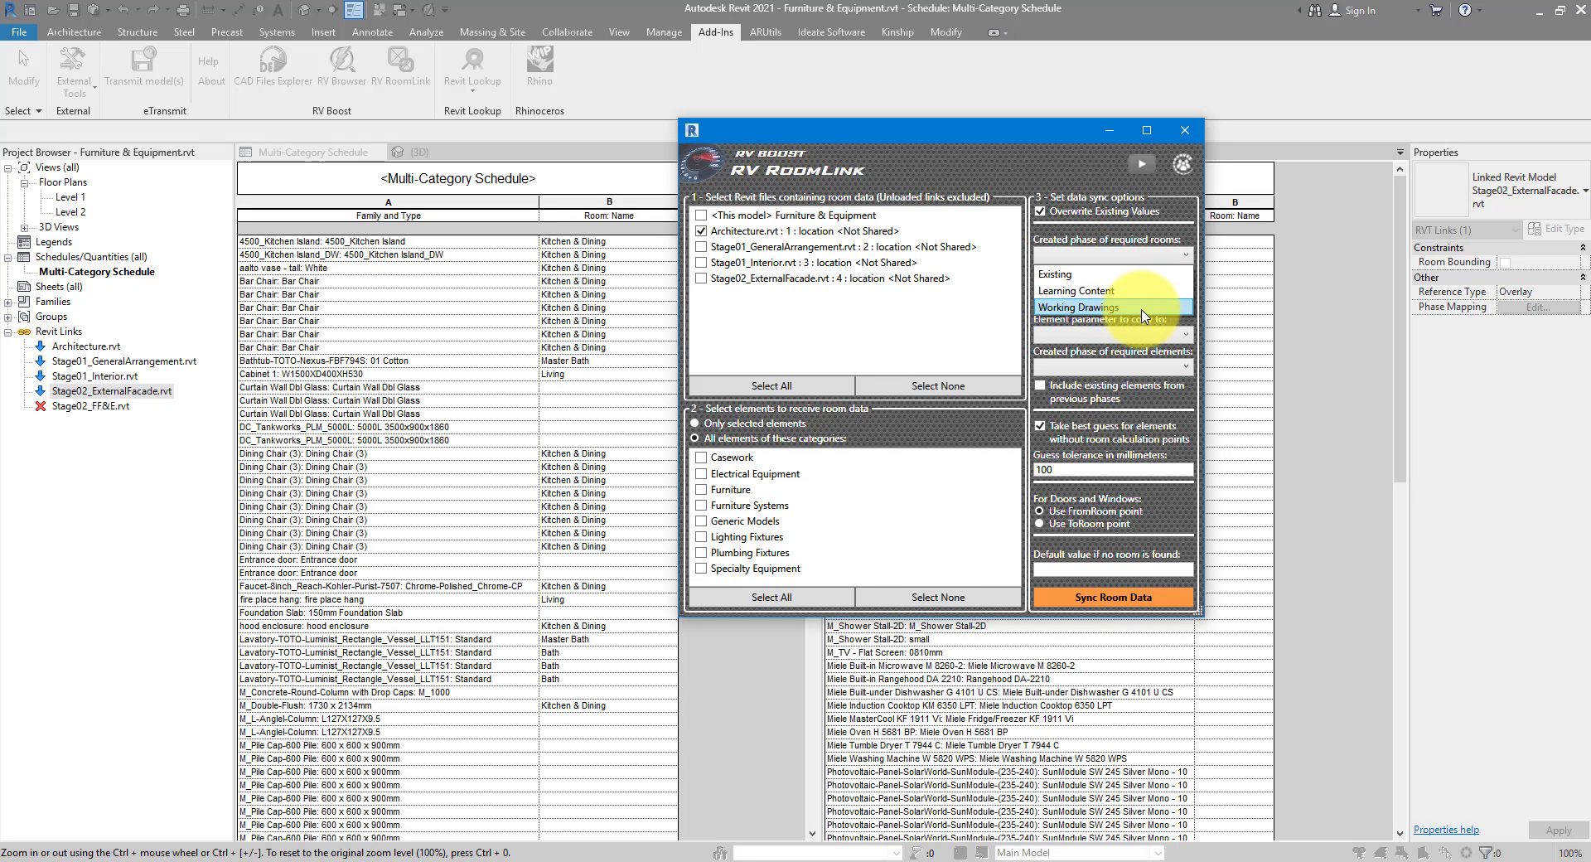
left_click(1151, 312)
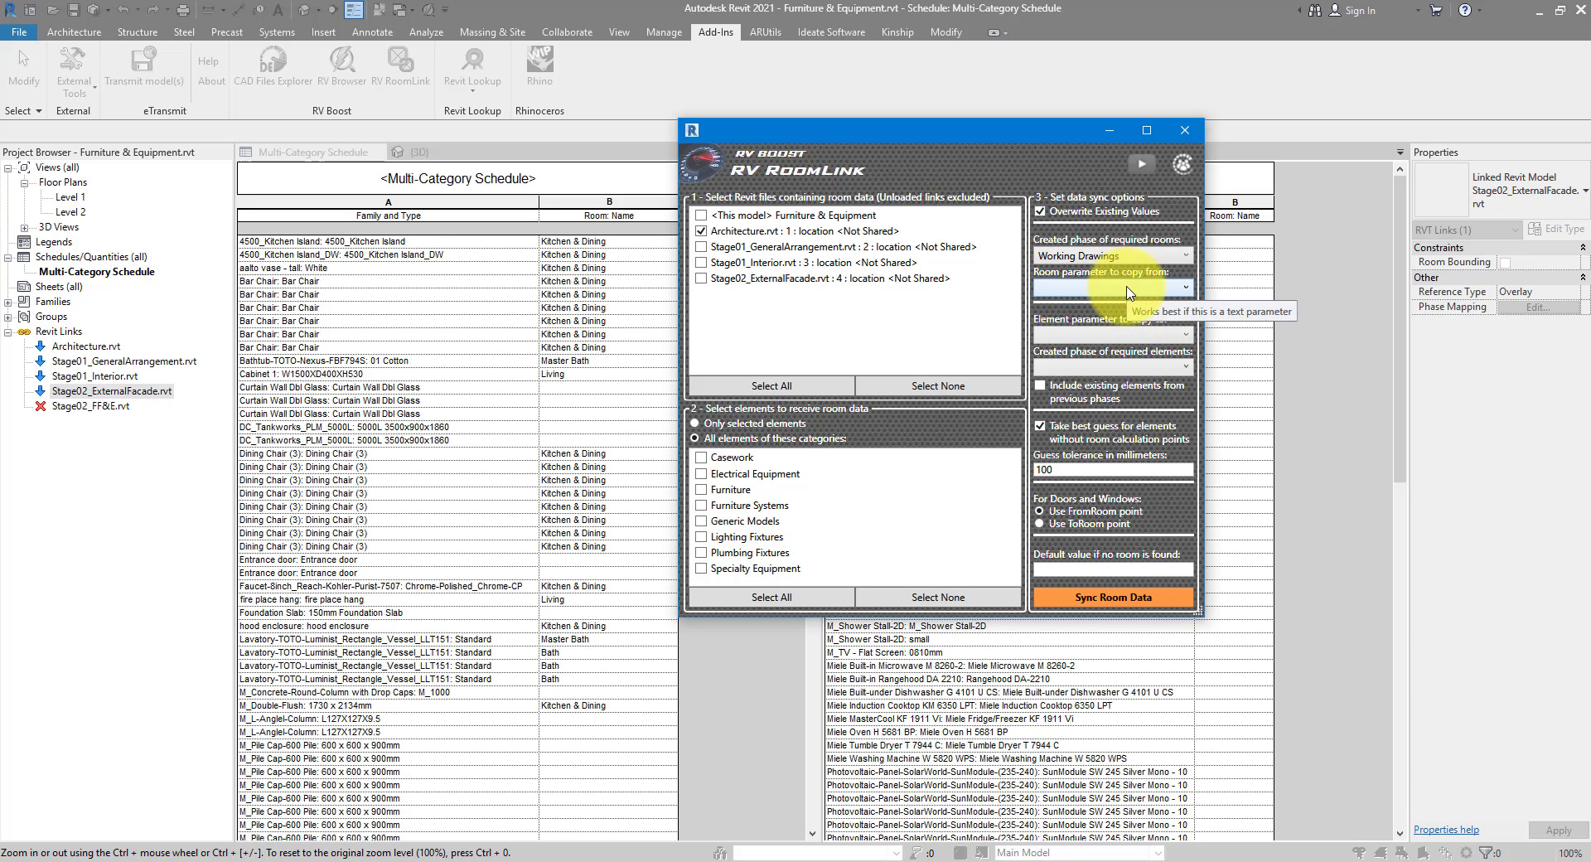
left_click(1127, 289)
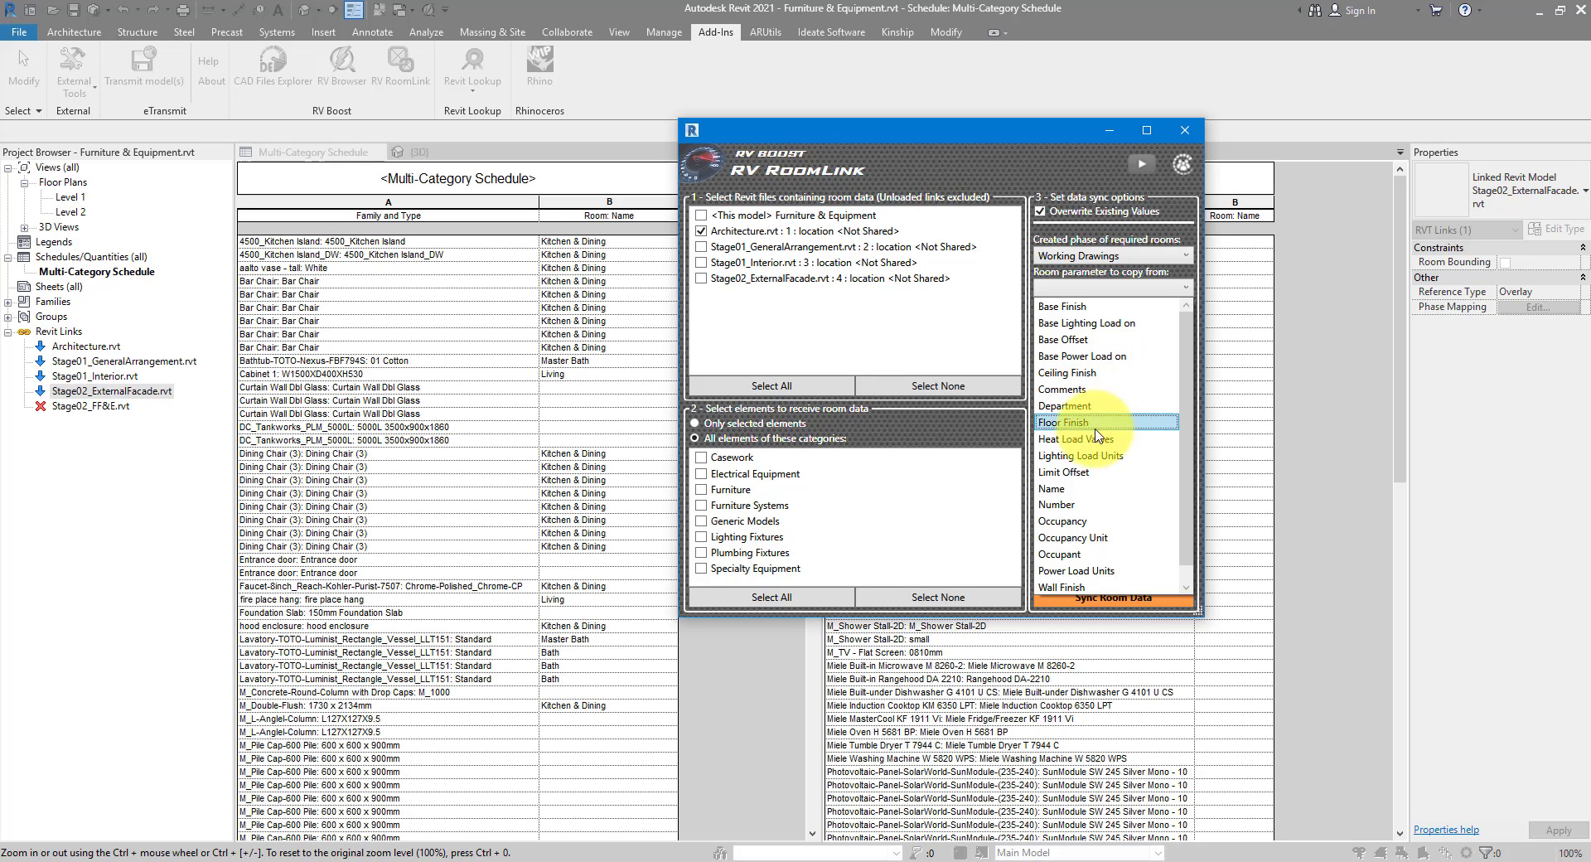
left_click(1079, 491)
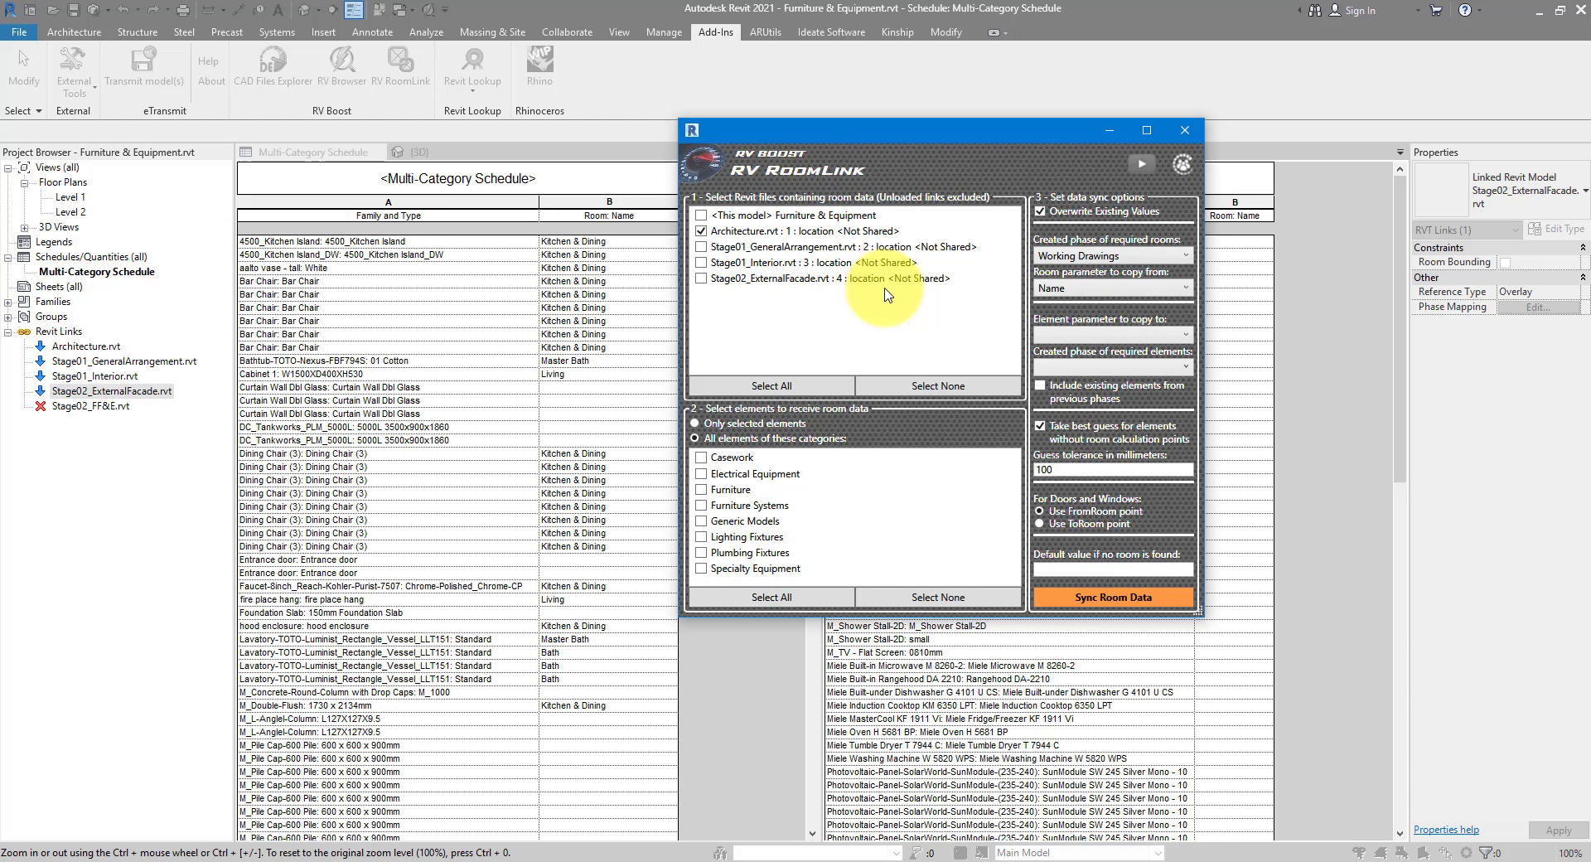
Compare the room parameters offered for Stage01_GeneralArrangement.rvt alone and combined with Architecture.rvt, leaving both files selected
left_click(822, 248)
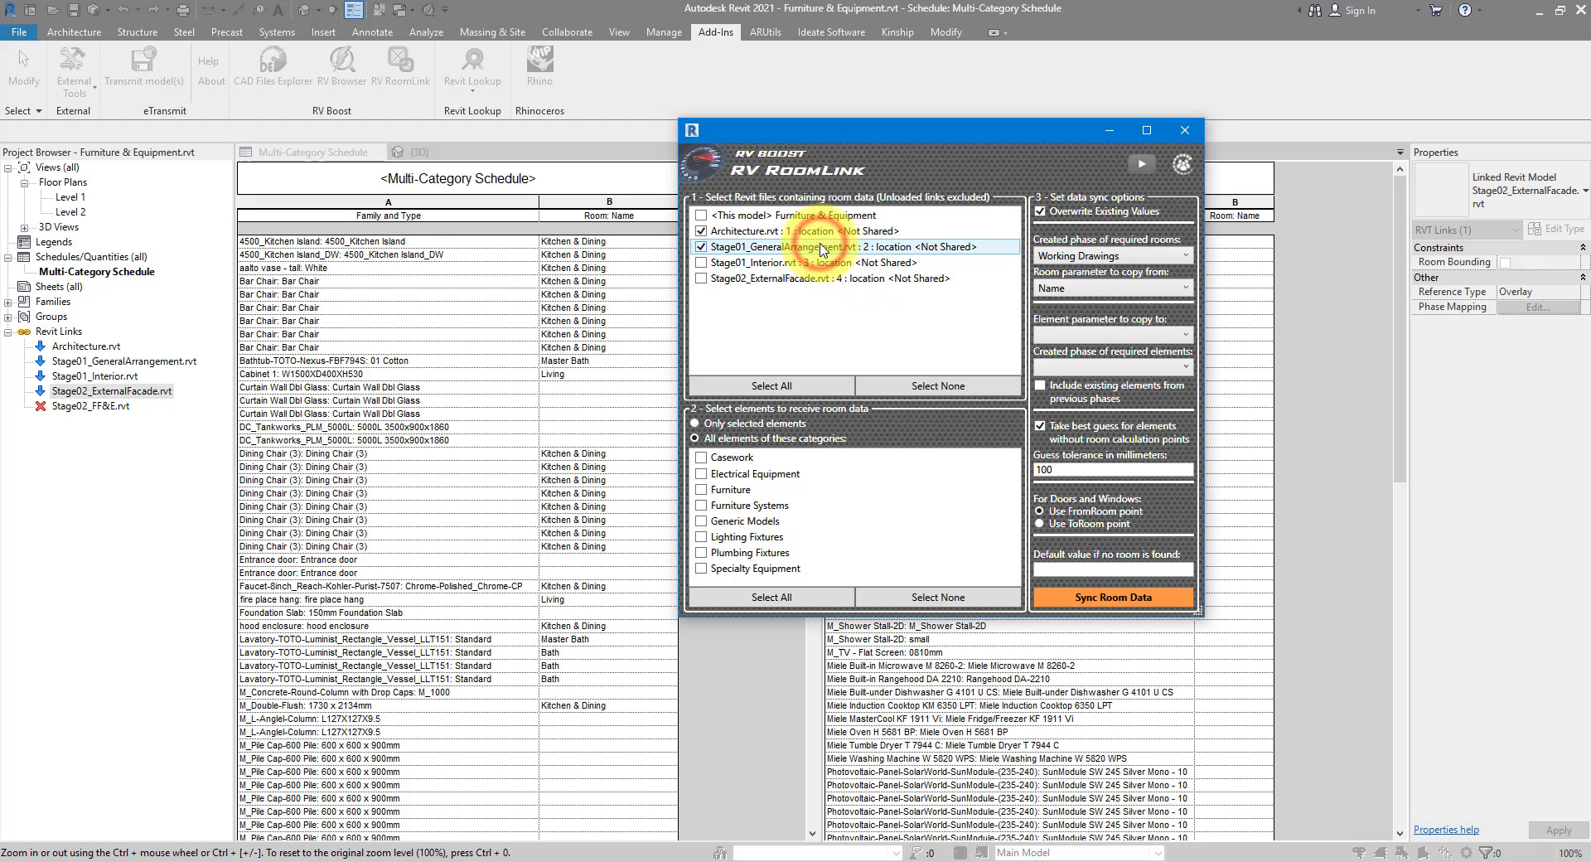
left_click(1119, 290)
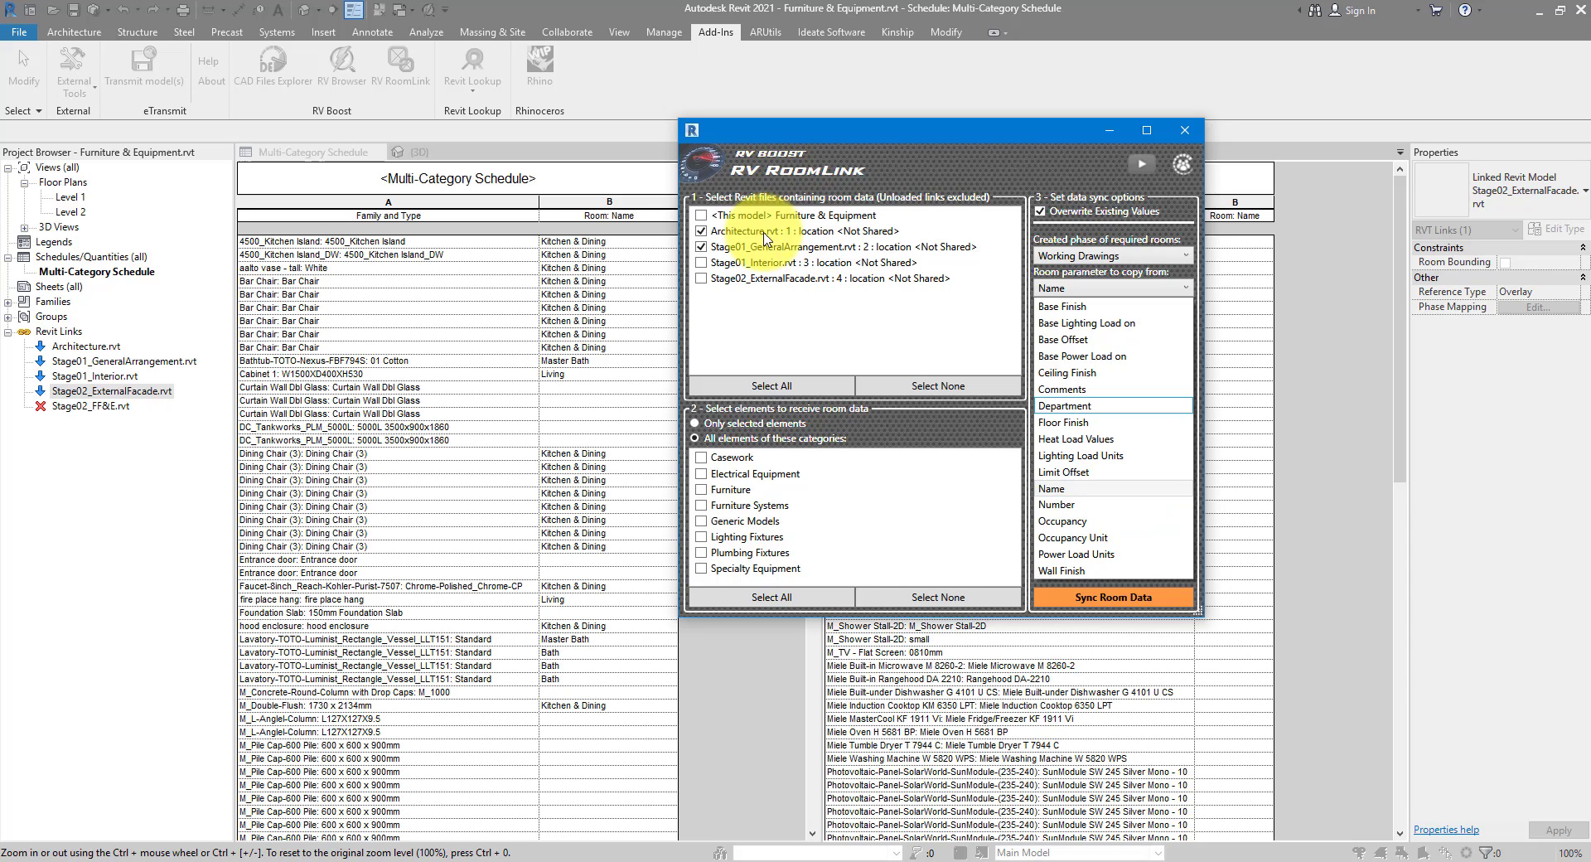
left_click(824, 313)
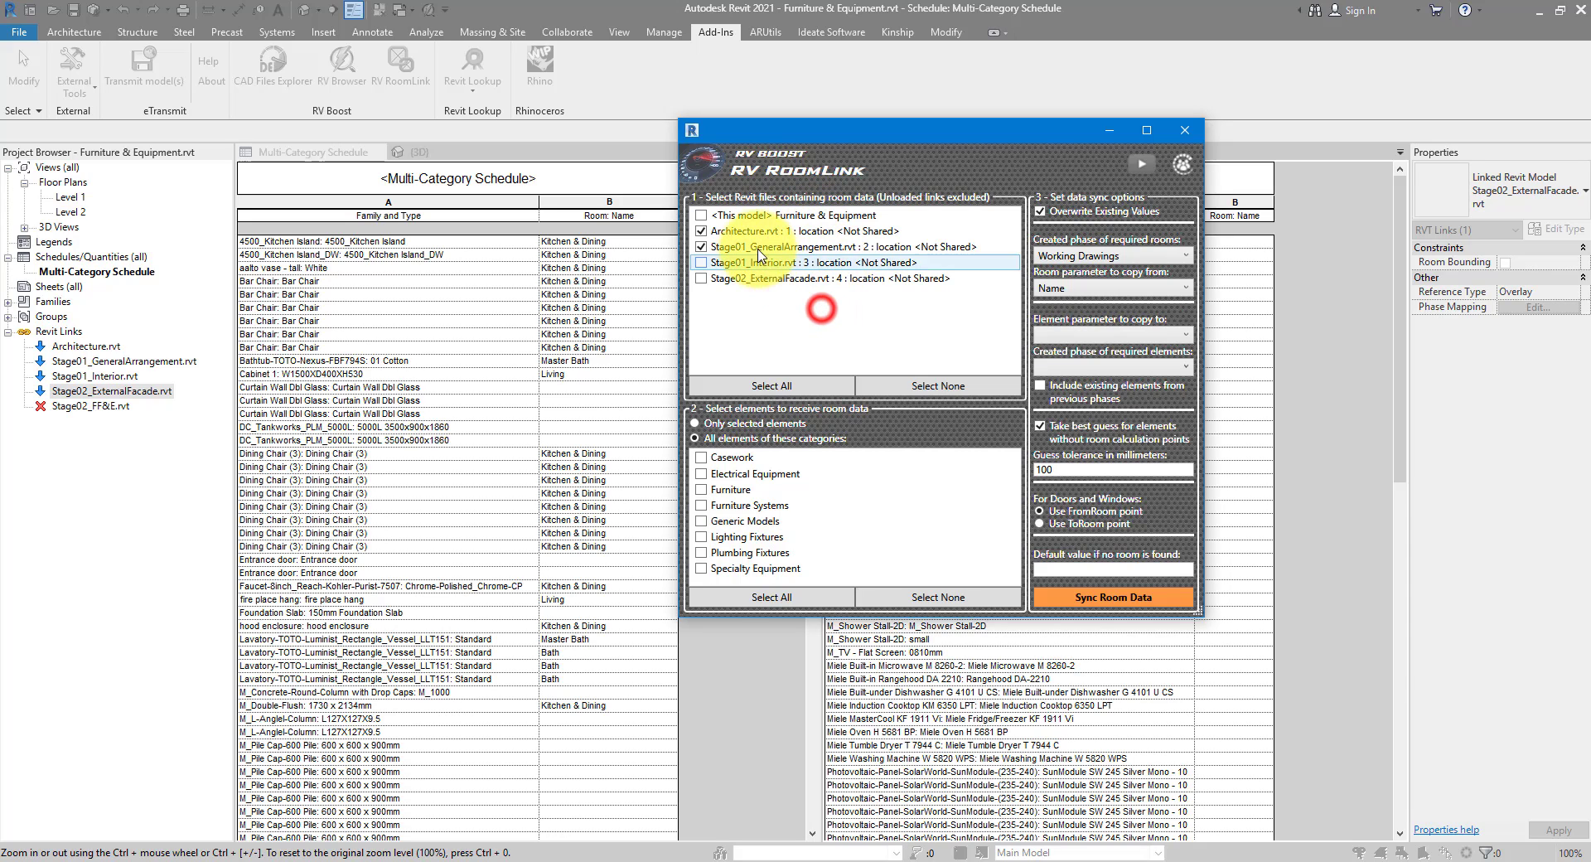
left_click(731, 235)
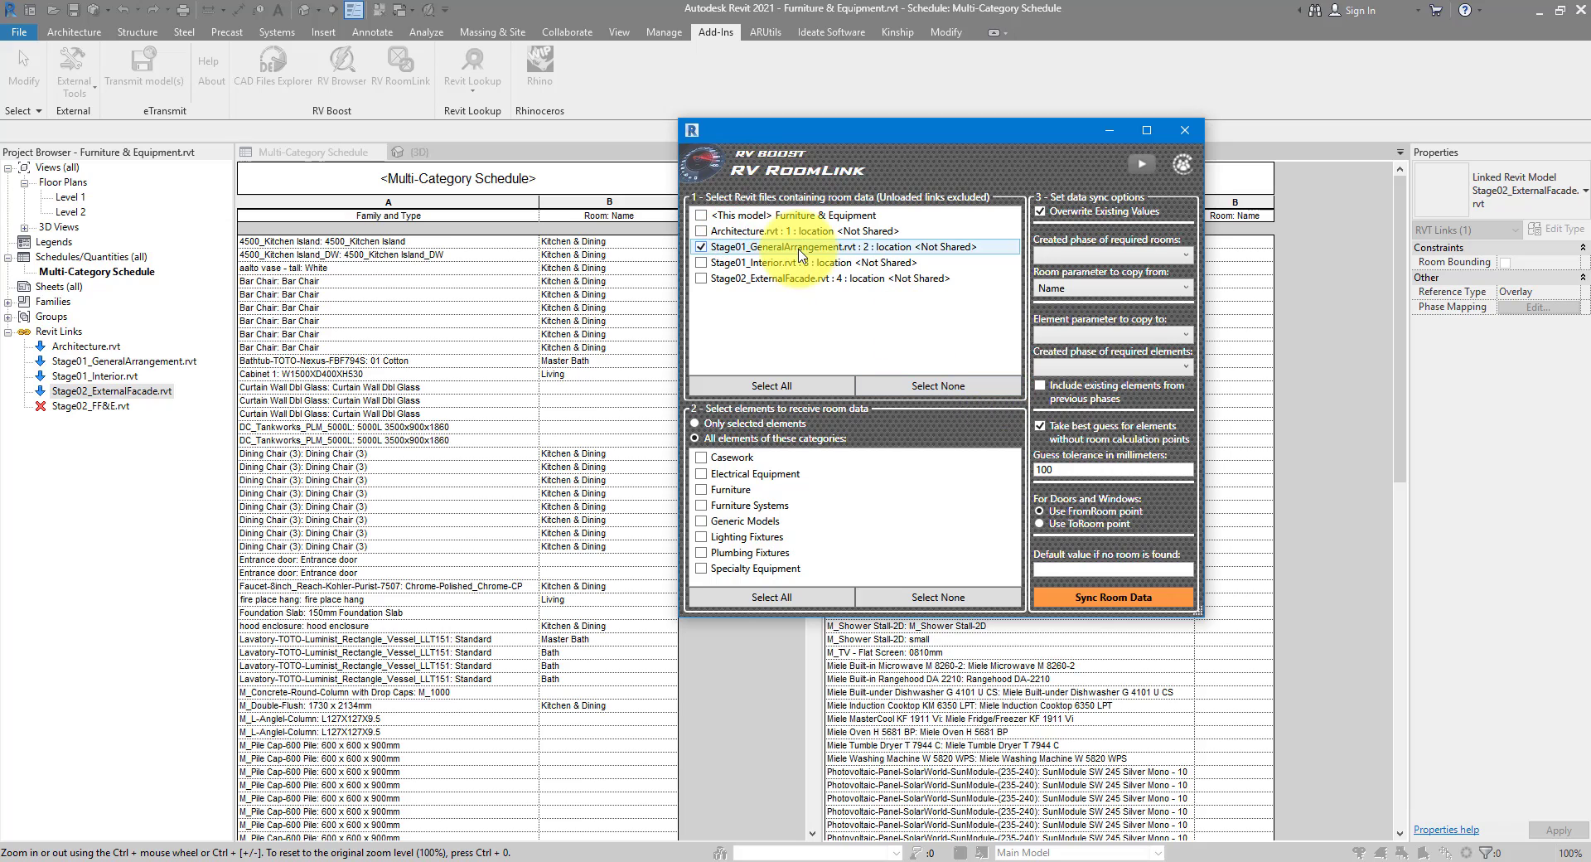
left_click(1082, 292)
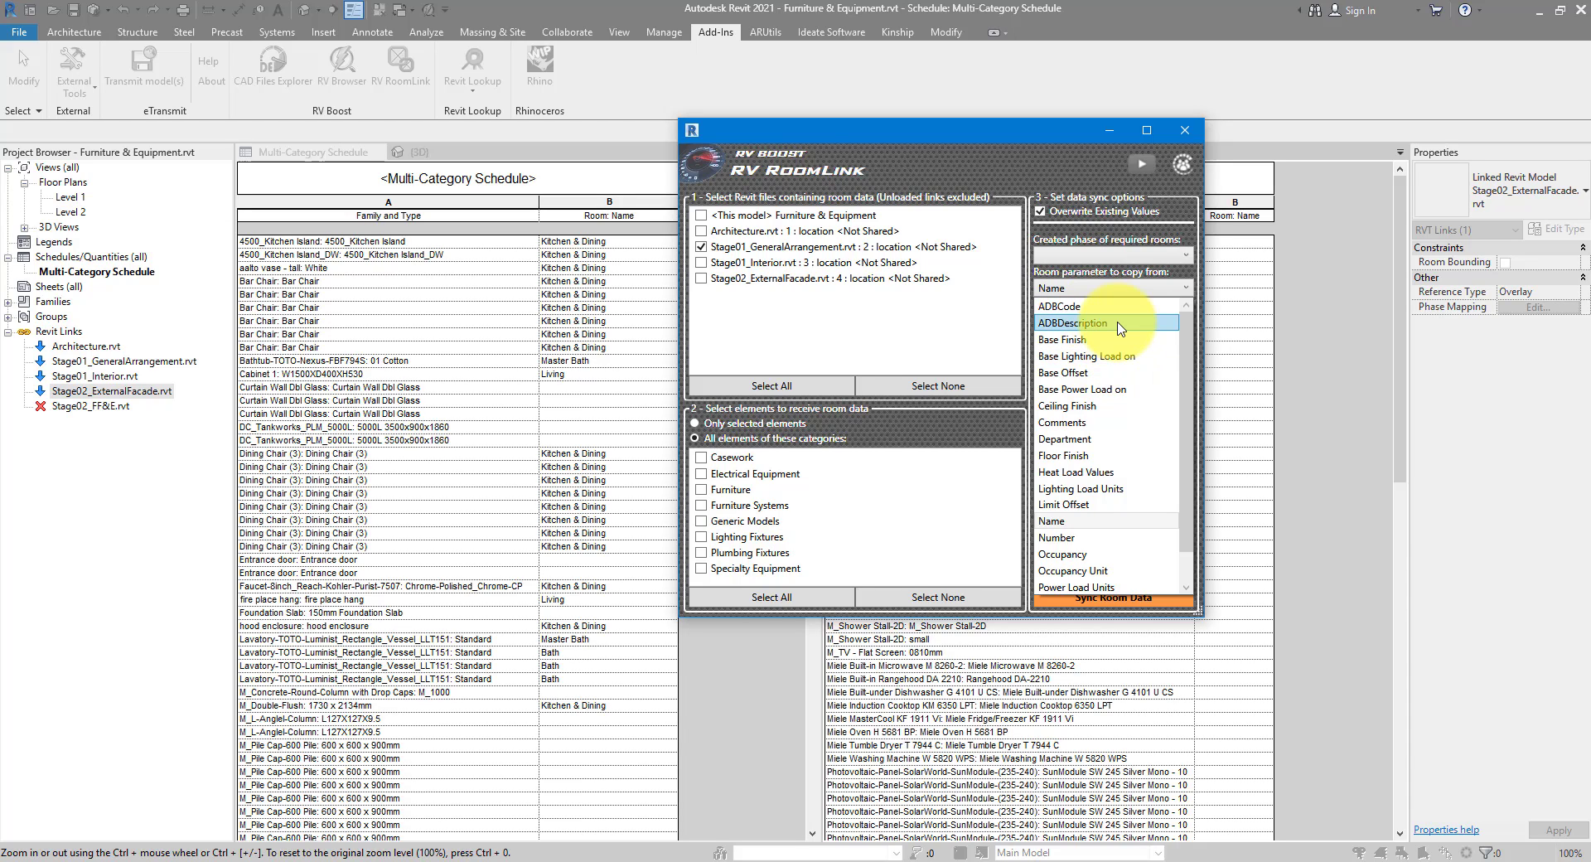
left_click(702, 232)
left_click(702, 232)
left_click(1111, 287)
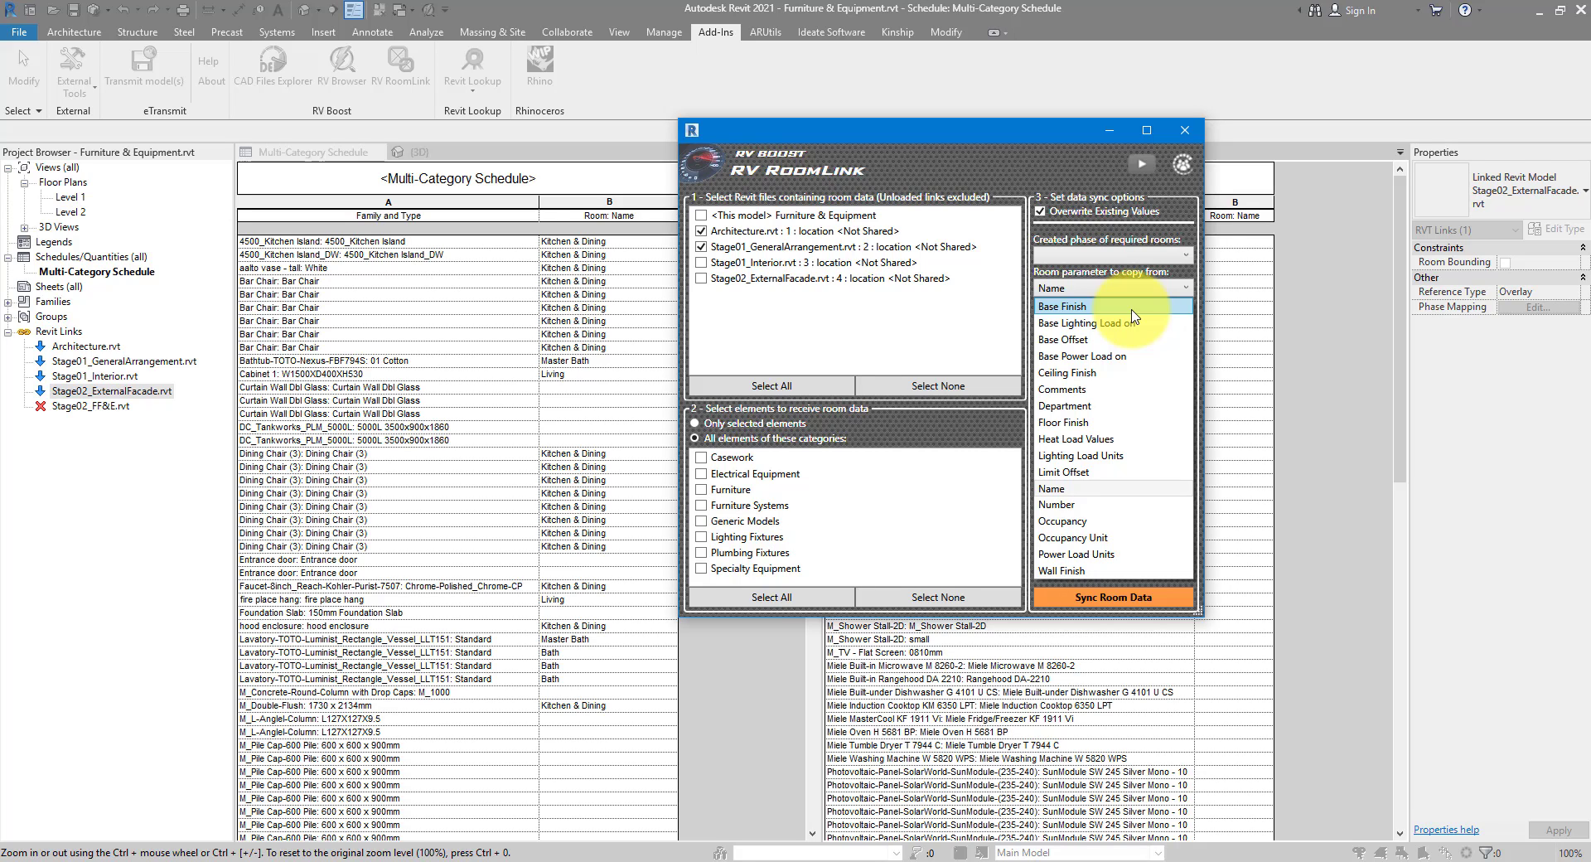
left_click(1141, 288)
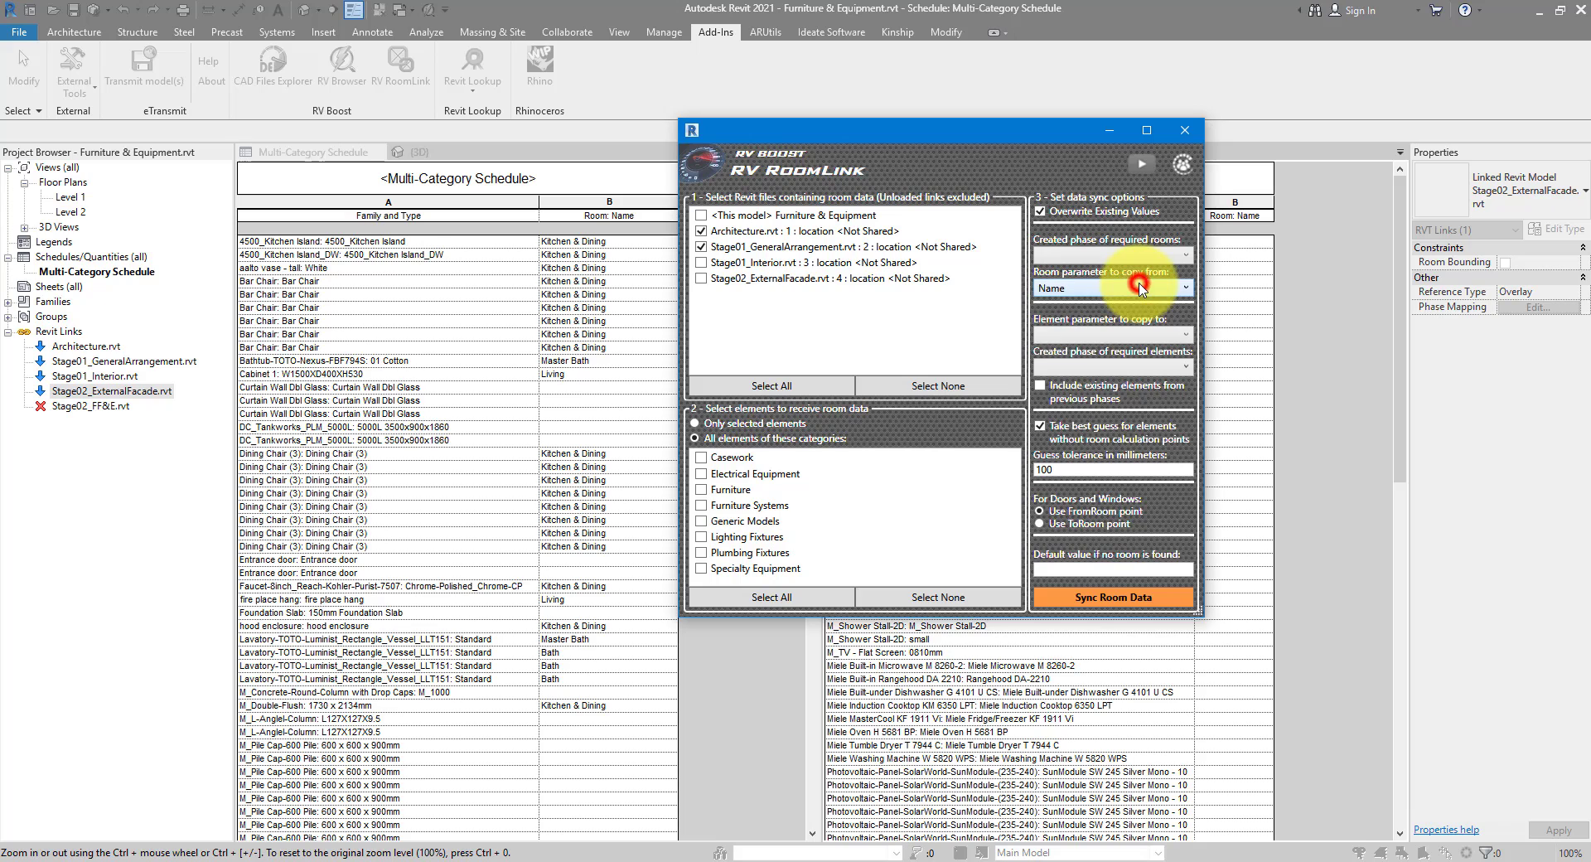
Set the created phase of required rooms to Working Drawings and close RV RoomLink without syncing
left_click(1107, 258)
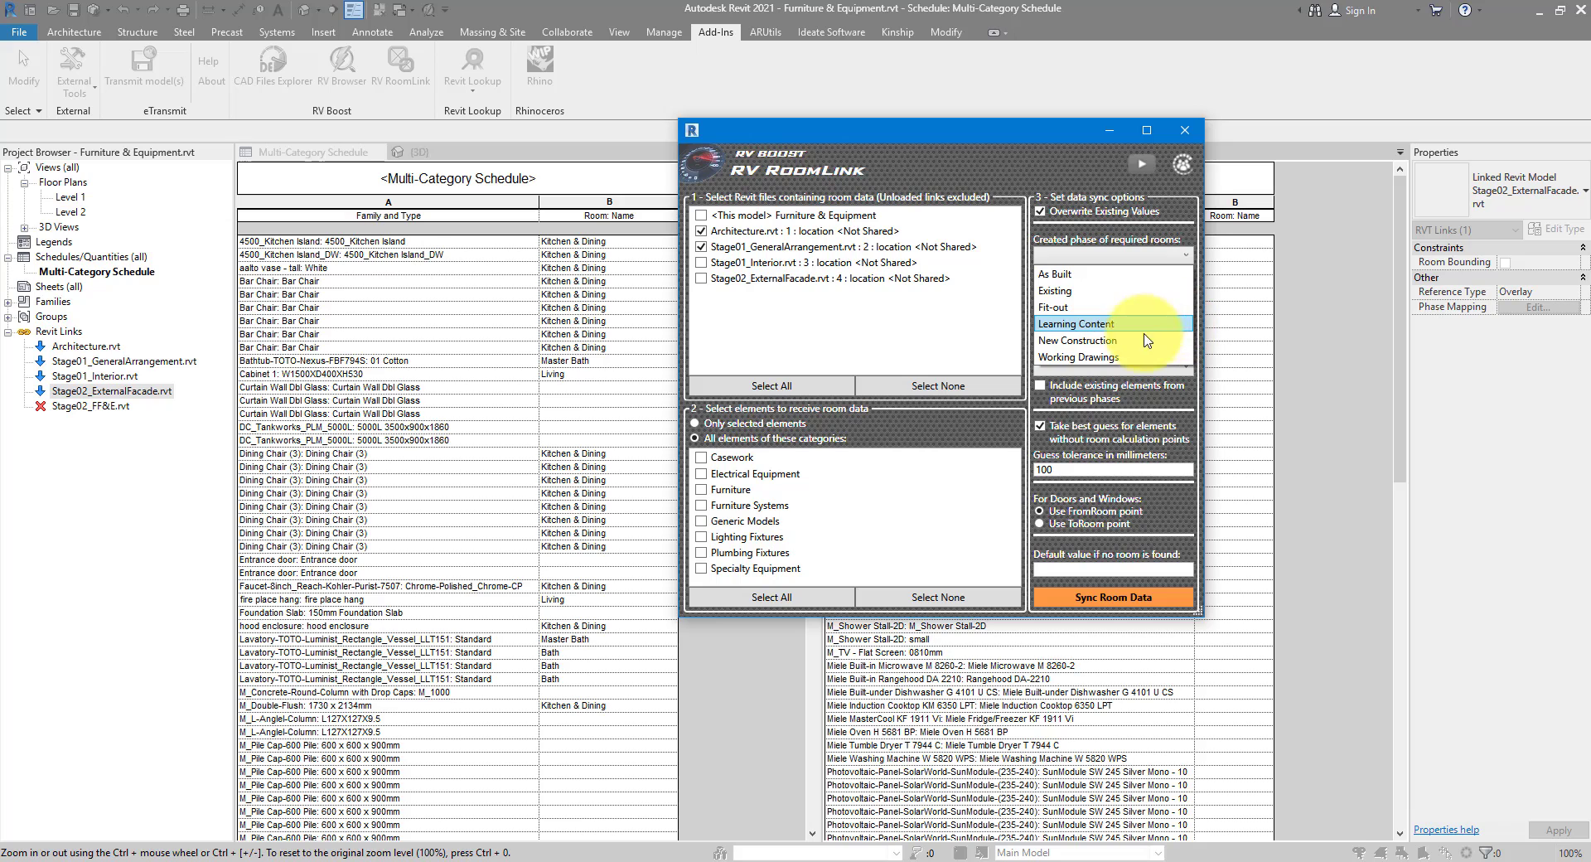
left_click(1110, 355)
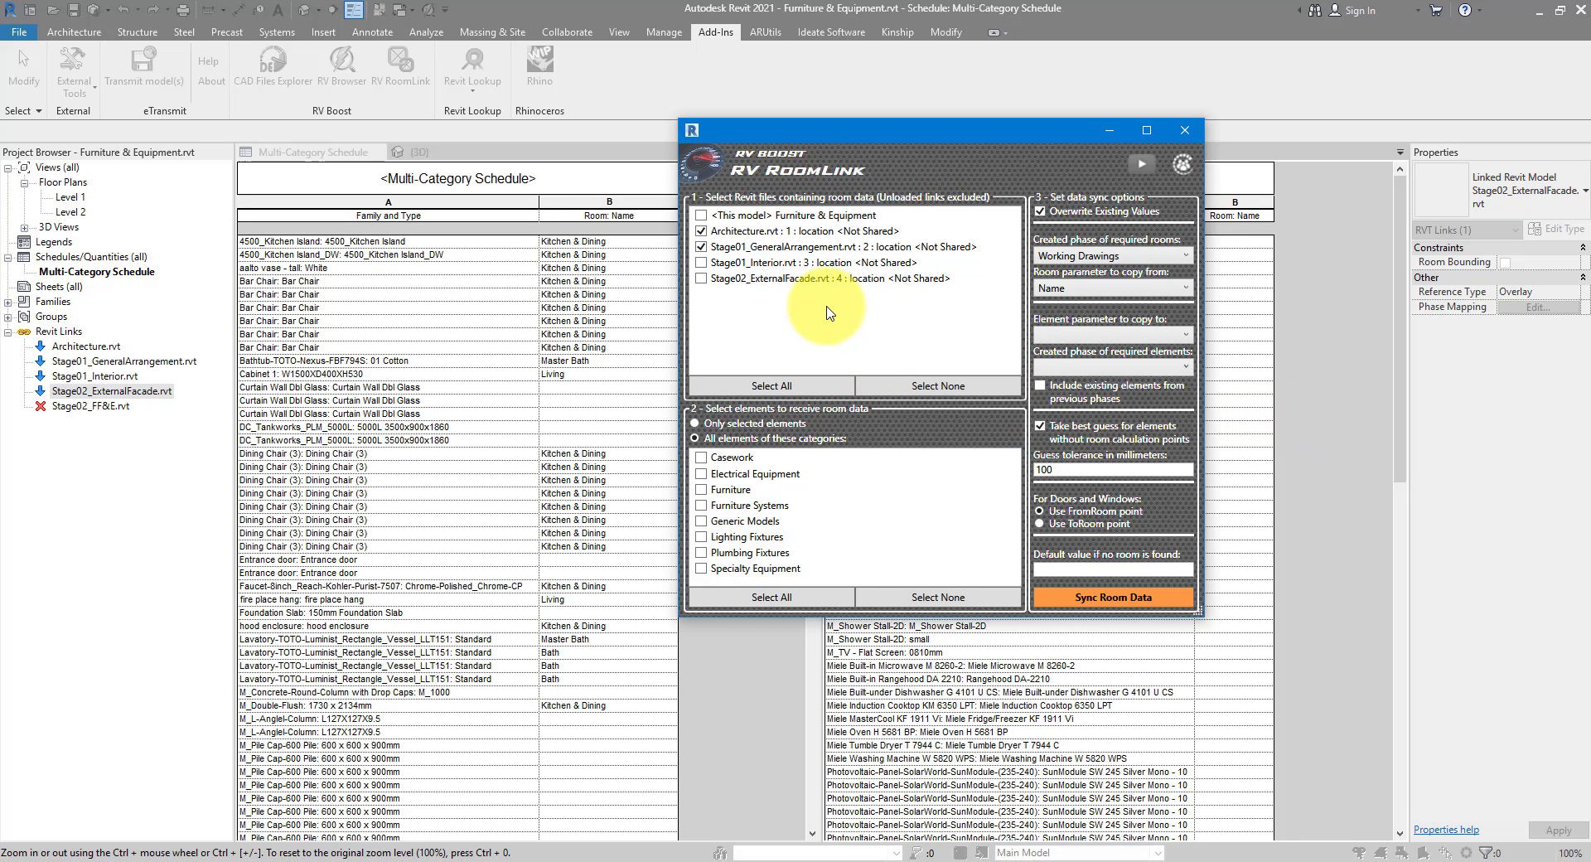
left_click(1185, 130)
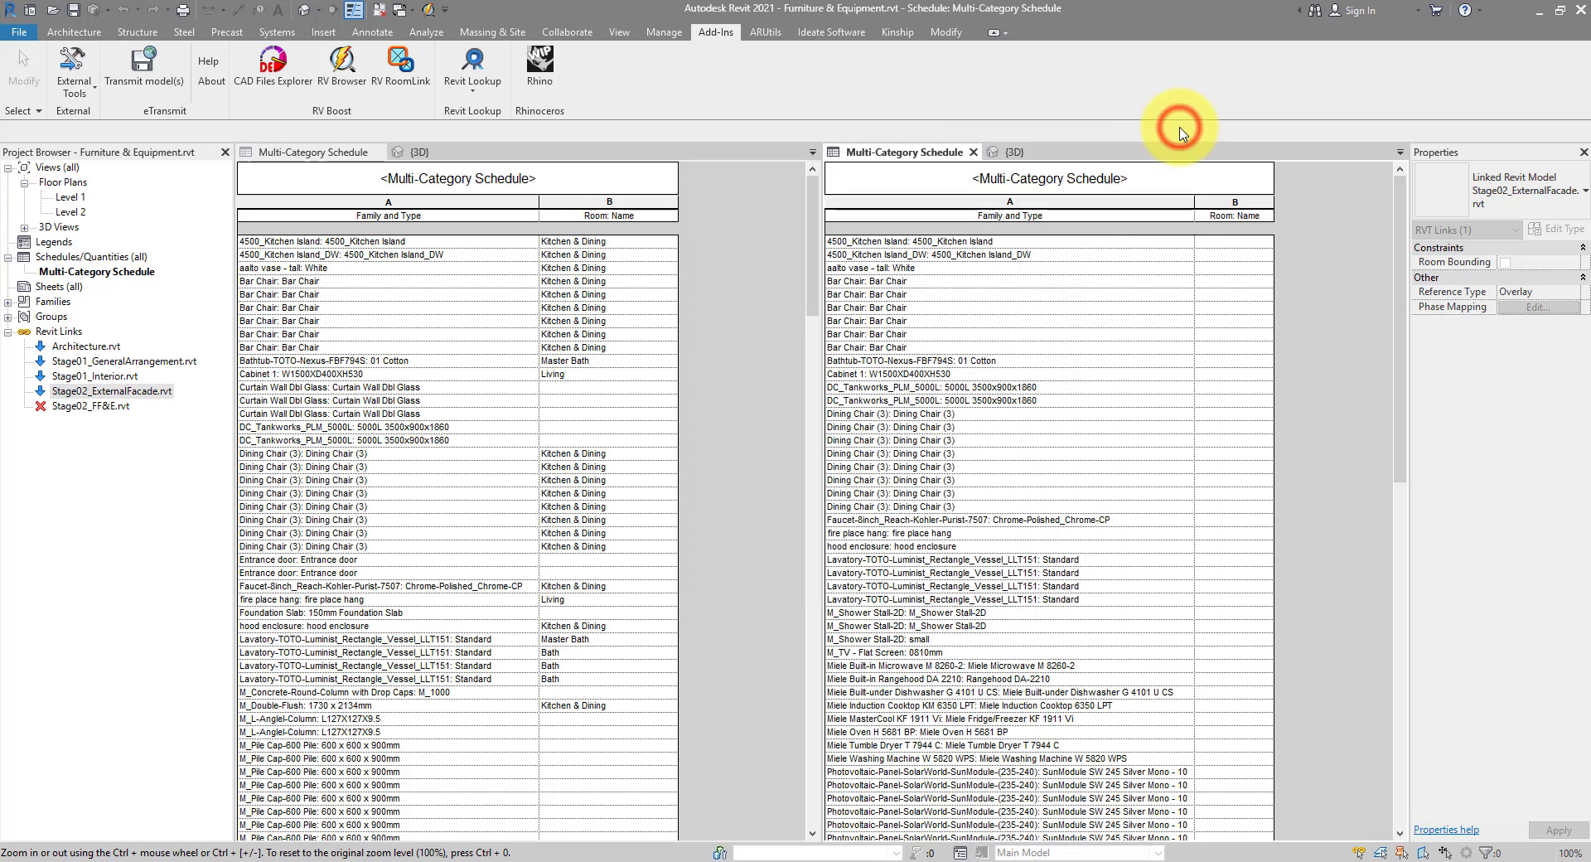
Select the kitchen and bathroom elements in the 3D view and start RV RoomLink with only the selected elements receiving room data
left_click(1020, 151)
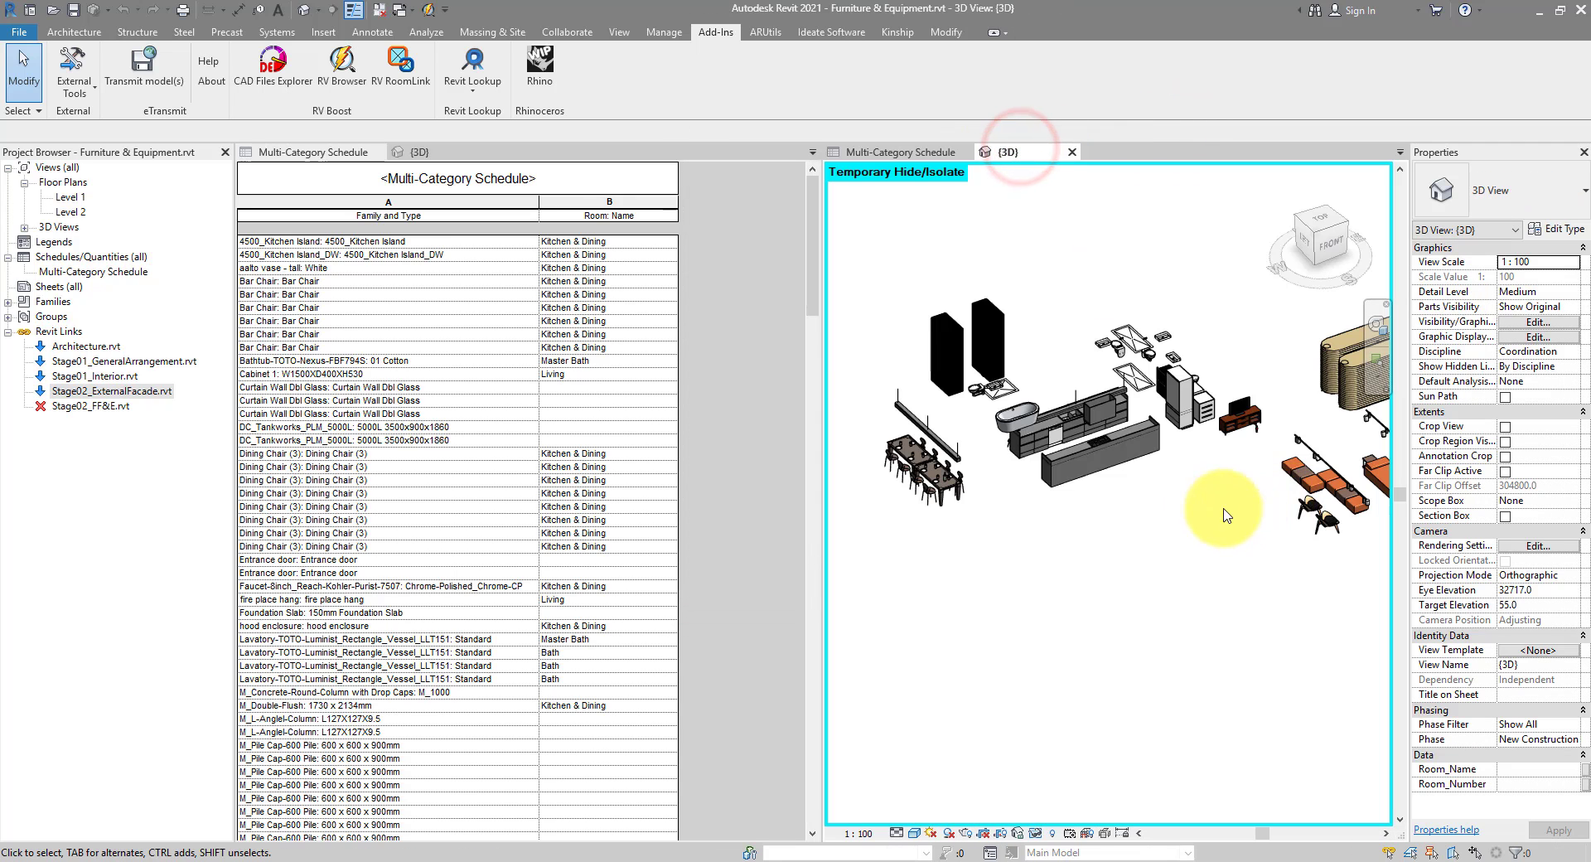
left_click_drag(1234, 557, 1096, 300)
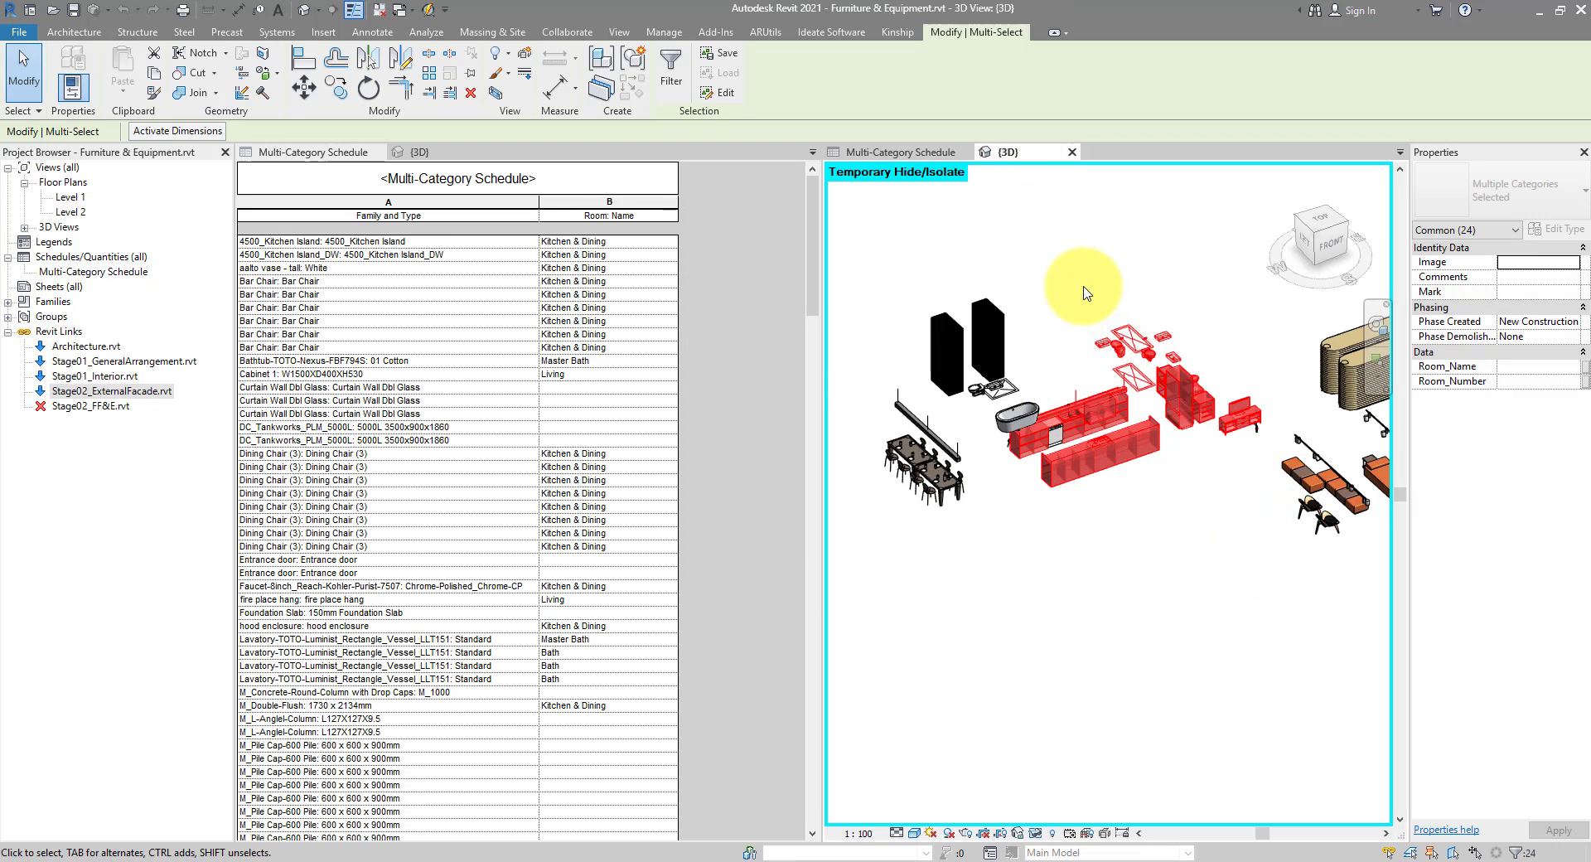
left_click(716, 31)
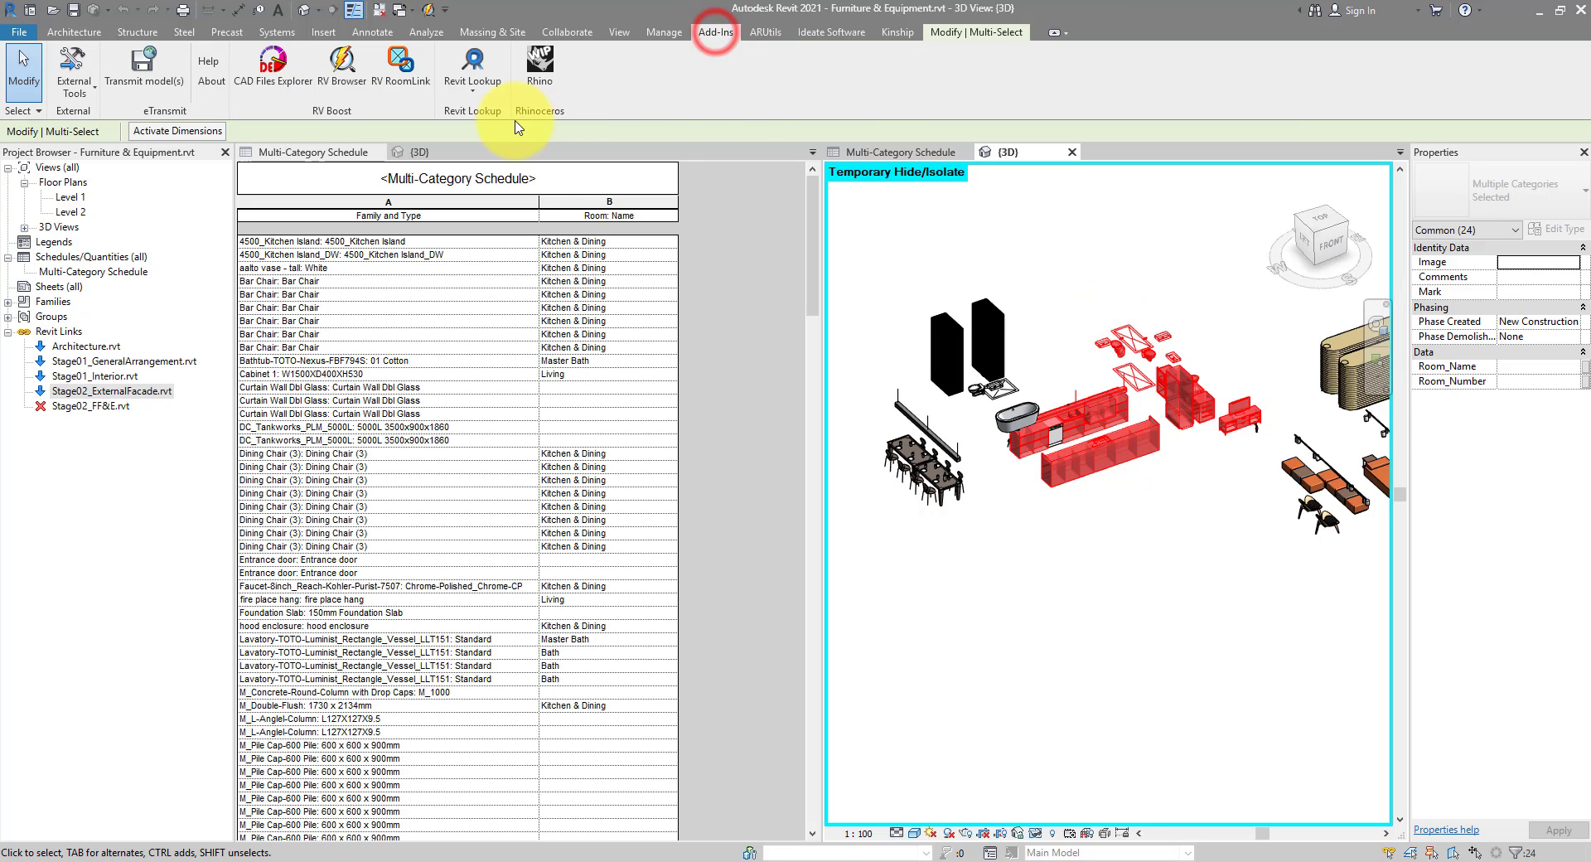
left_click(387, 77)
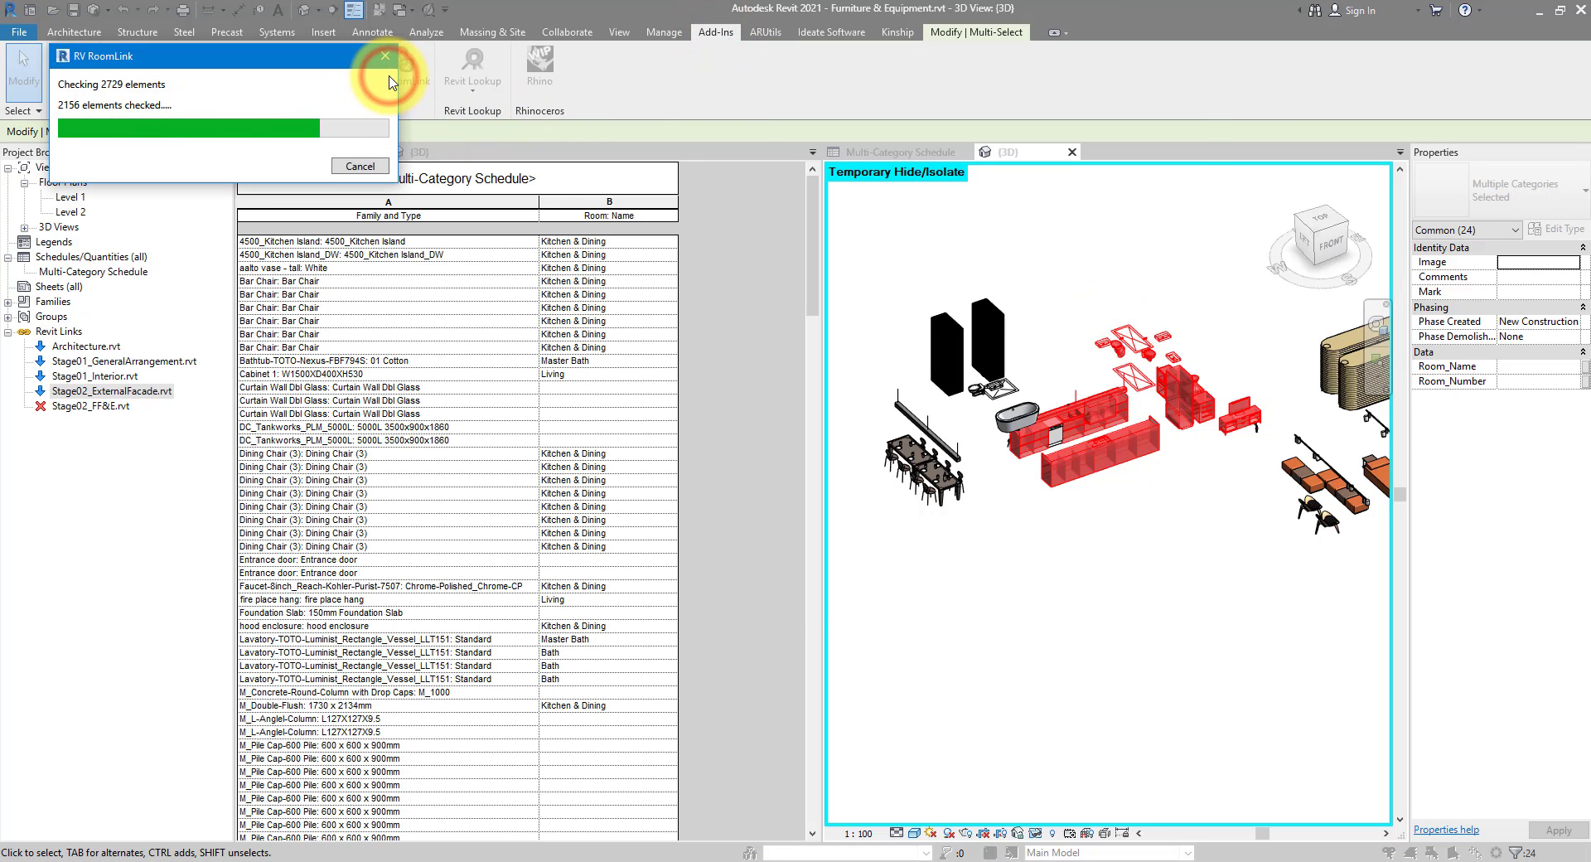
left_click(736, 426)
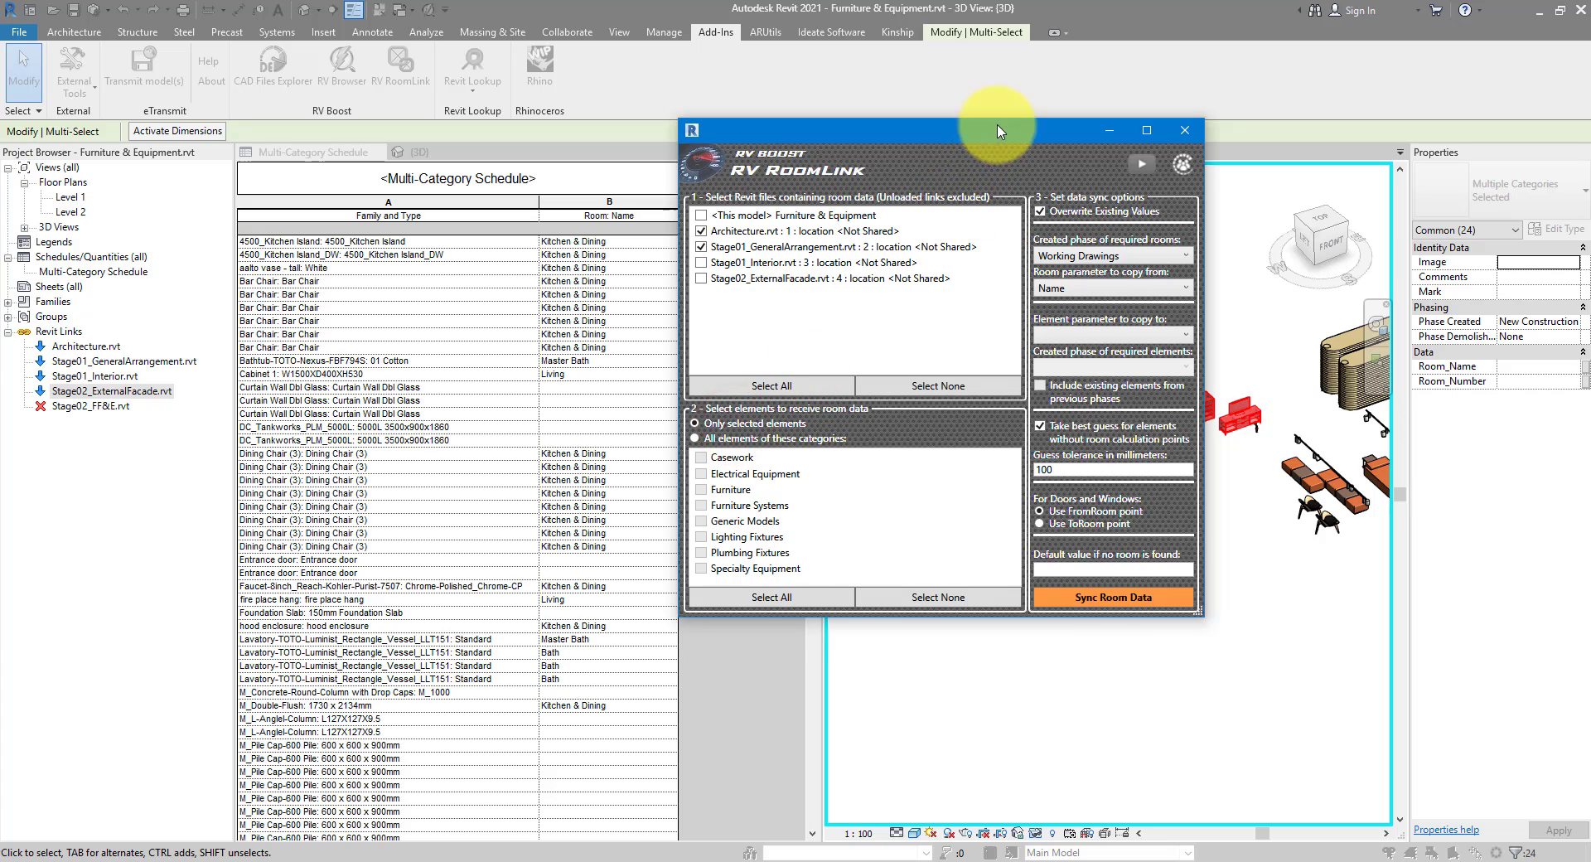
left_click_drag(998, 130, 764, 152)
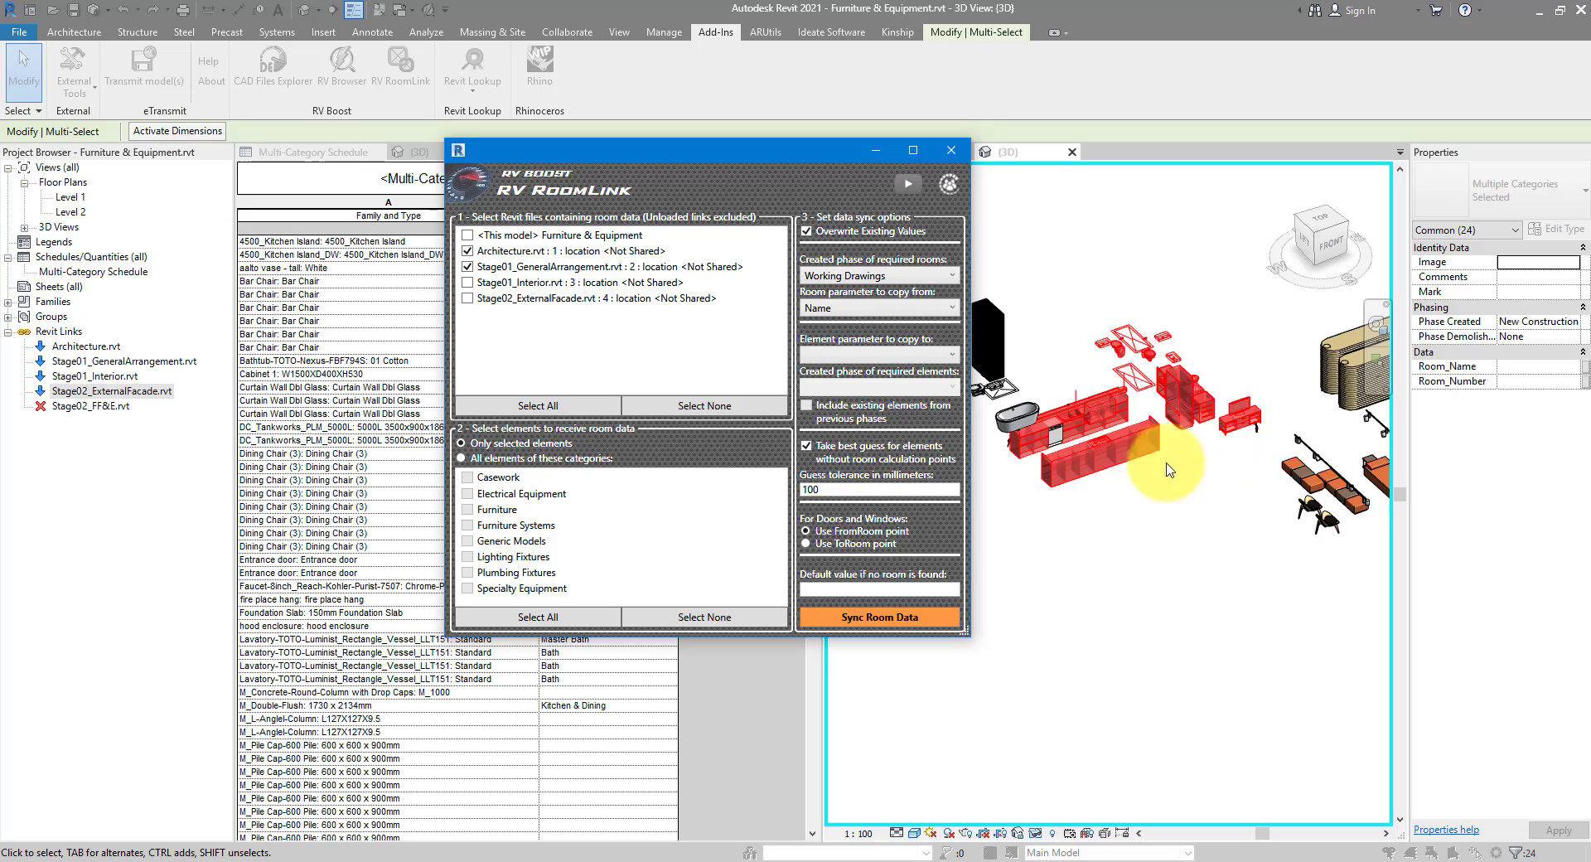
Switch the receiving elements to all elements of the Generic Models category and copy the room data to the Room_Name parameter
left_click(543, 458)
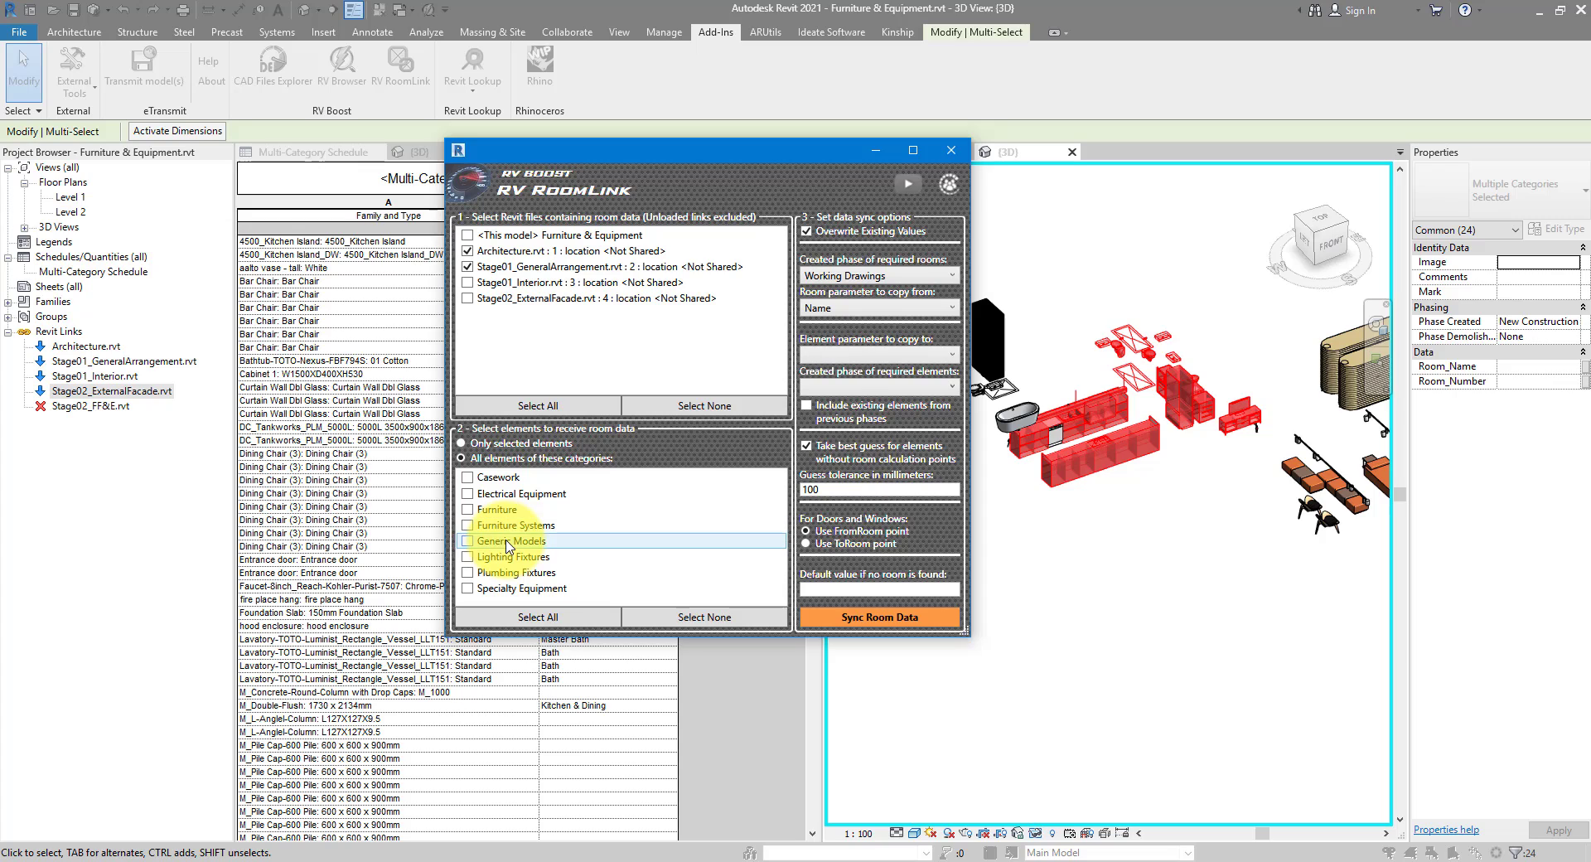
left_click(469, 544)
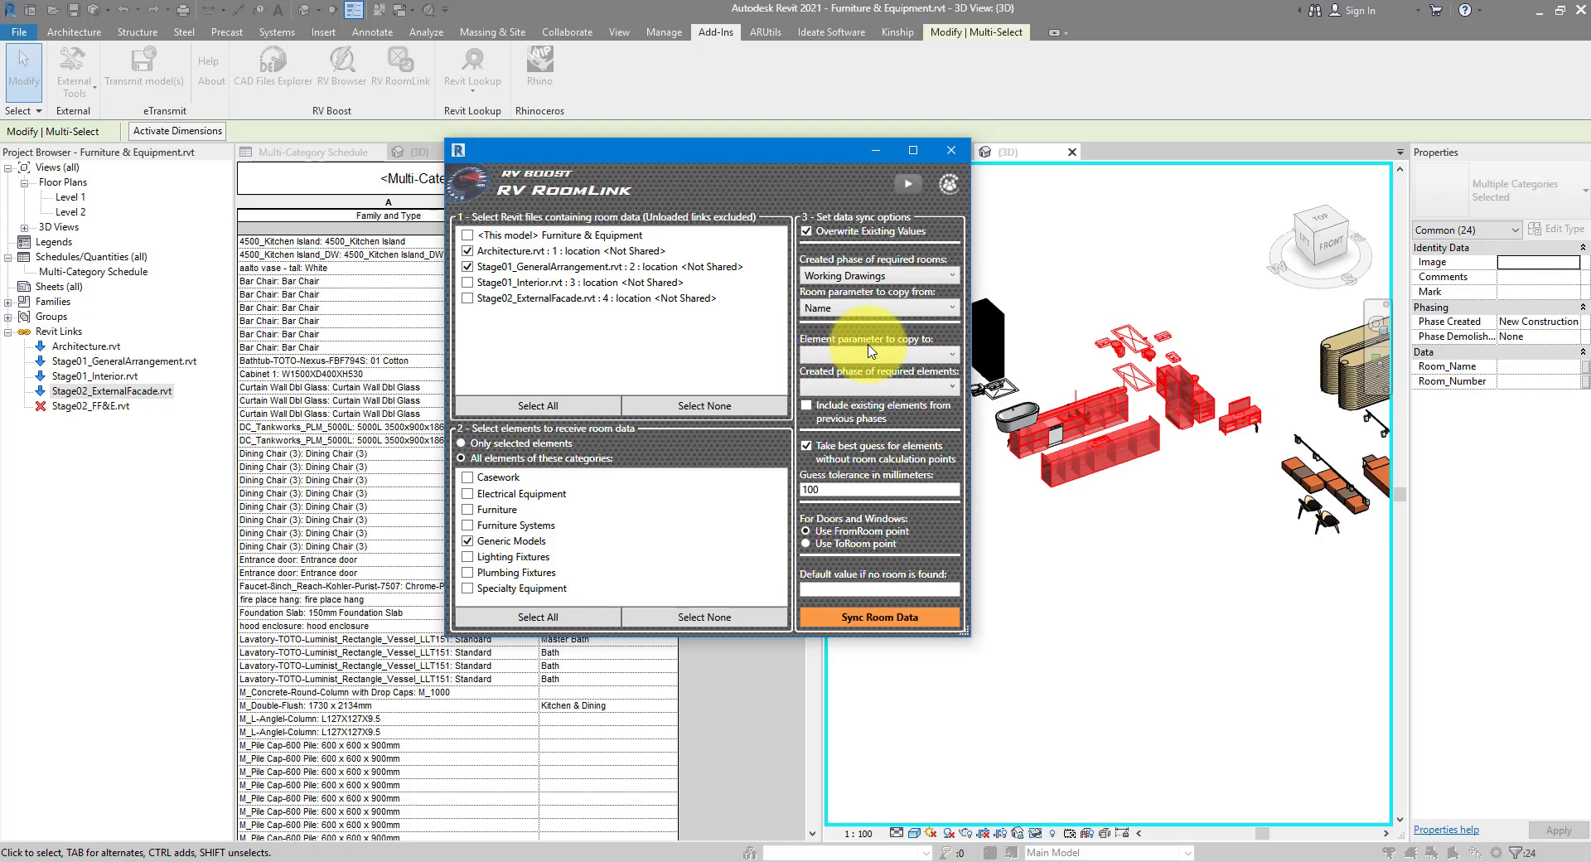
left_click(897, 355)
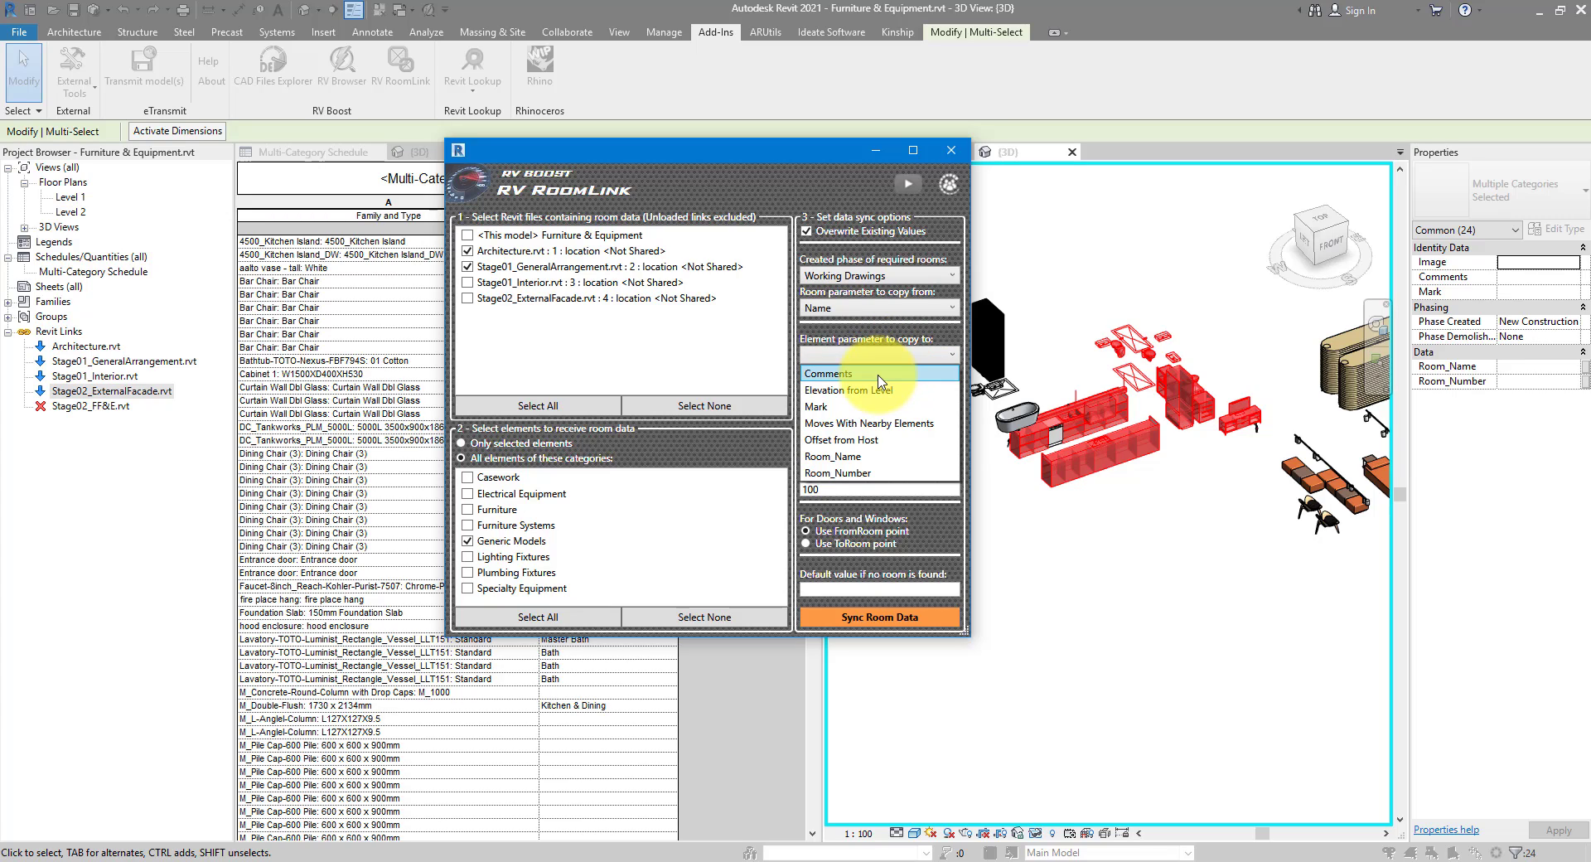
left_click(890, 458)
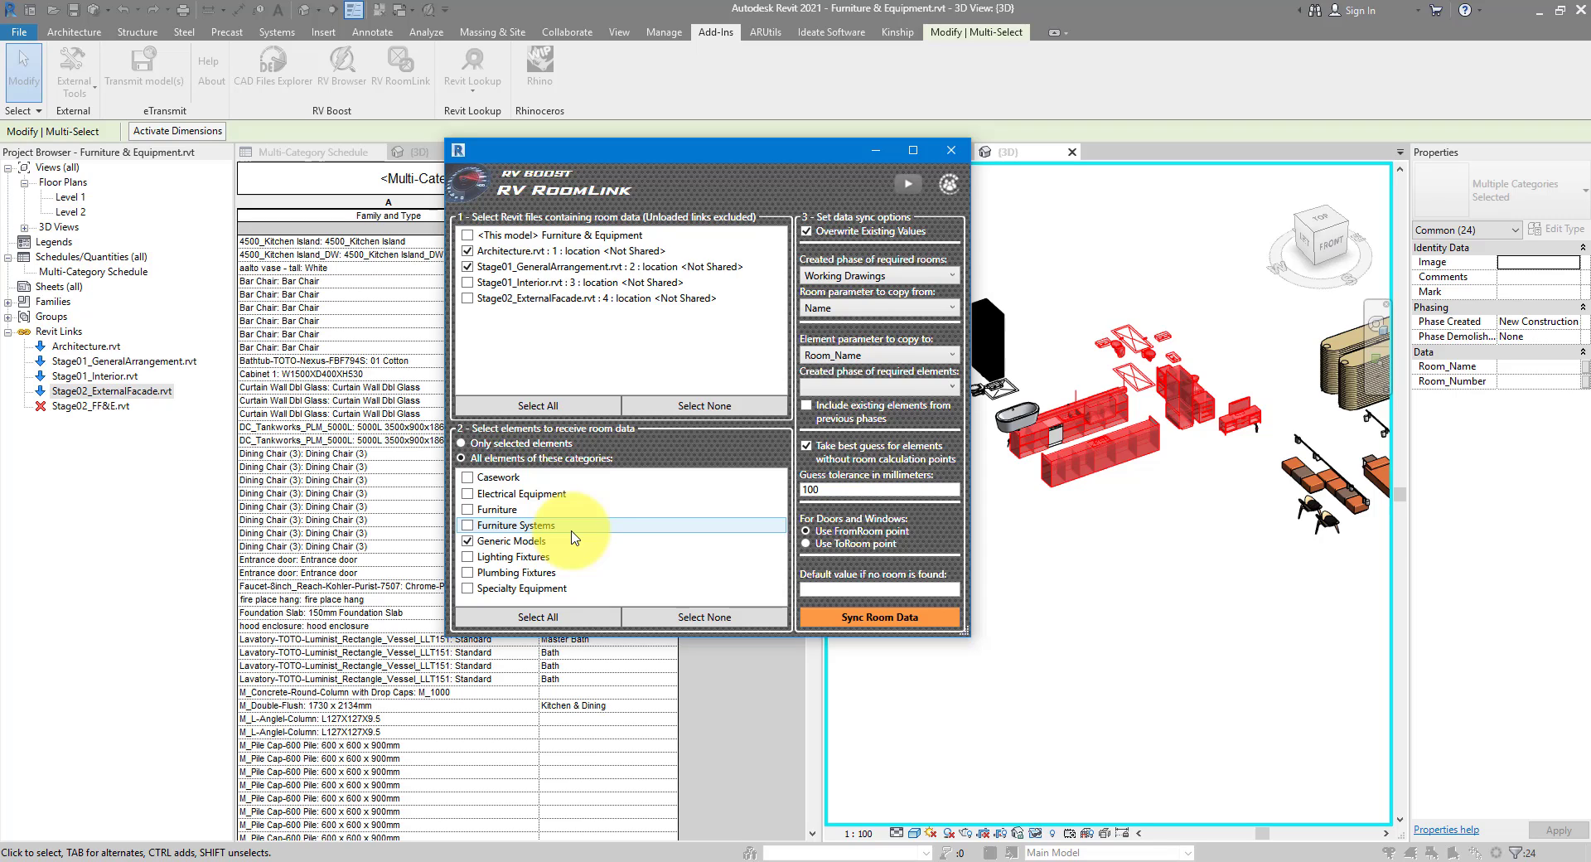
Add Electrical Equipment to the receiving categories and review the element parameters offered, keeping Room_Name
left_click(469, 494)
left_click(887, 355)
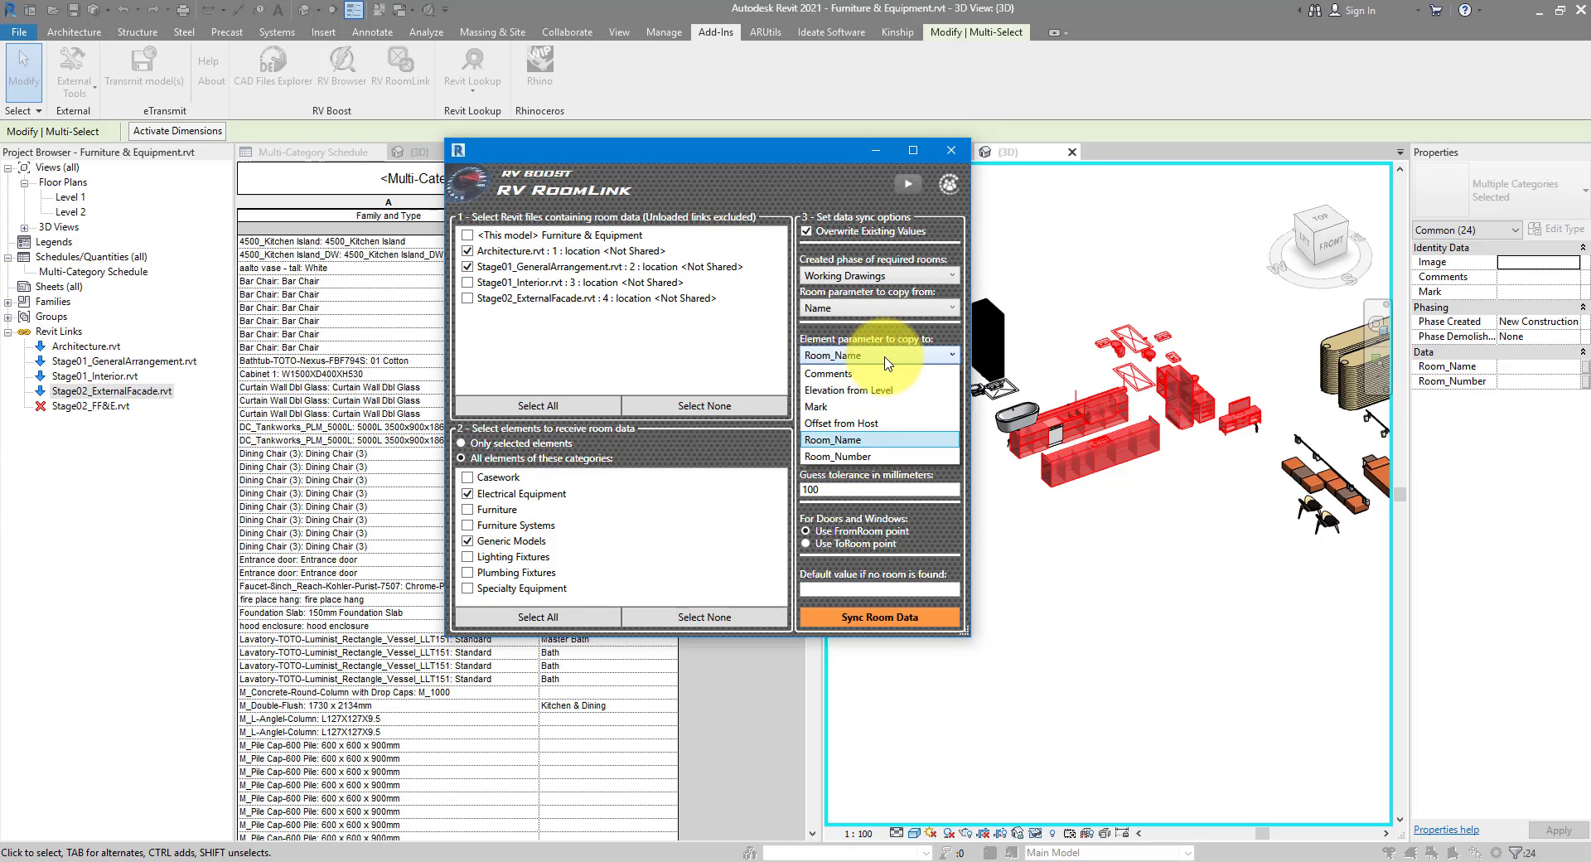
left_click(885, 362)
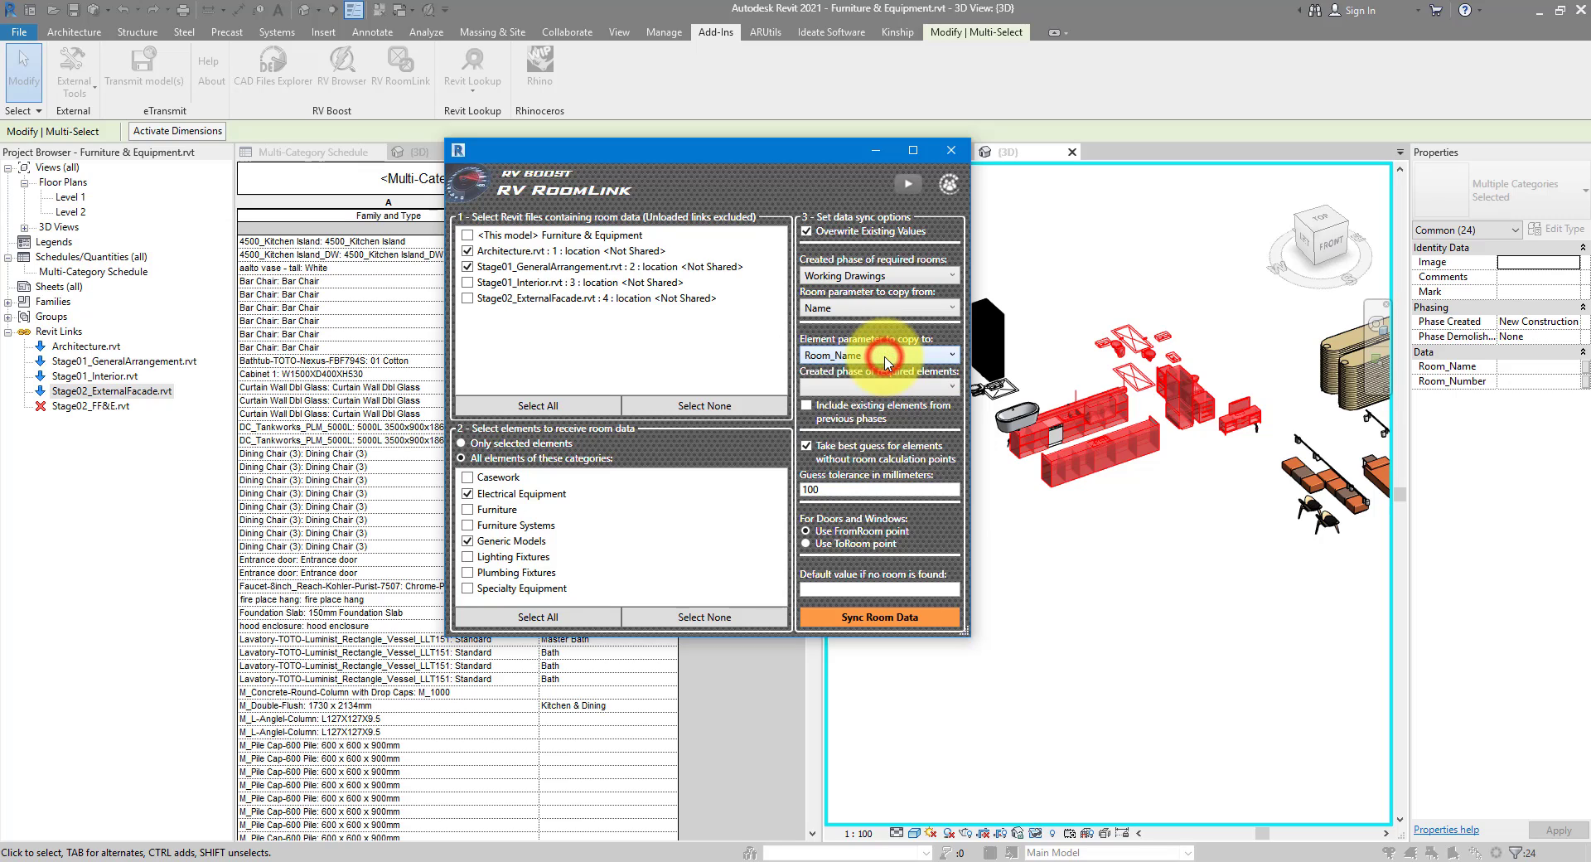
Include all listed categories as receiving elements with Room_Name as the target parameter, and close RV RoomLink without syncing
left_click(538, 618)
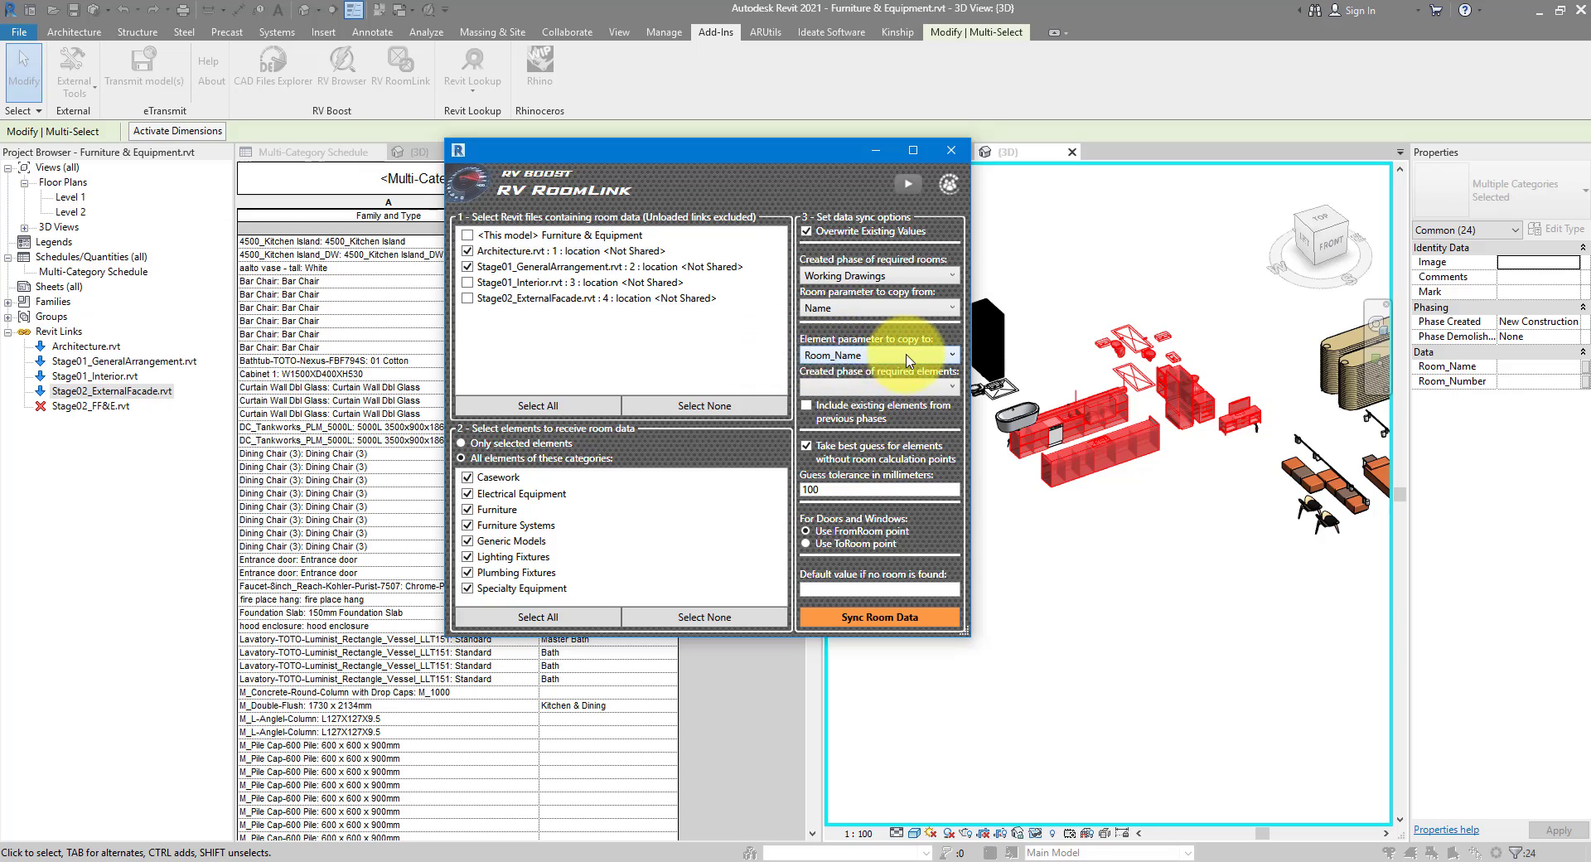
left_click(906, 355)
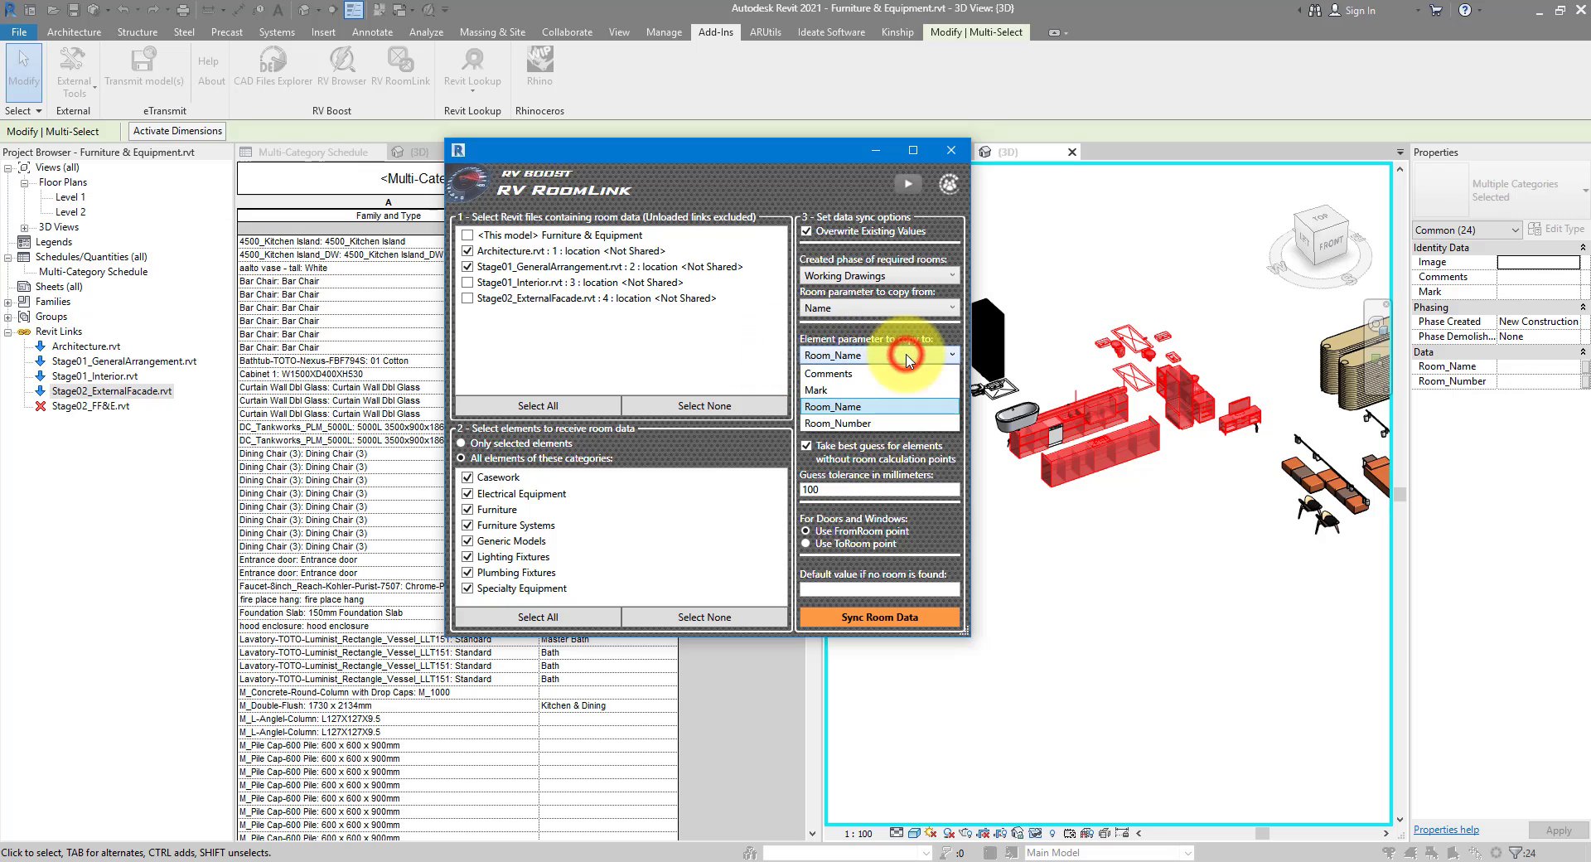
left_click(899, 408)
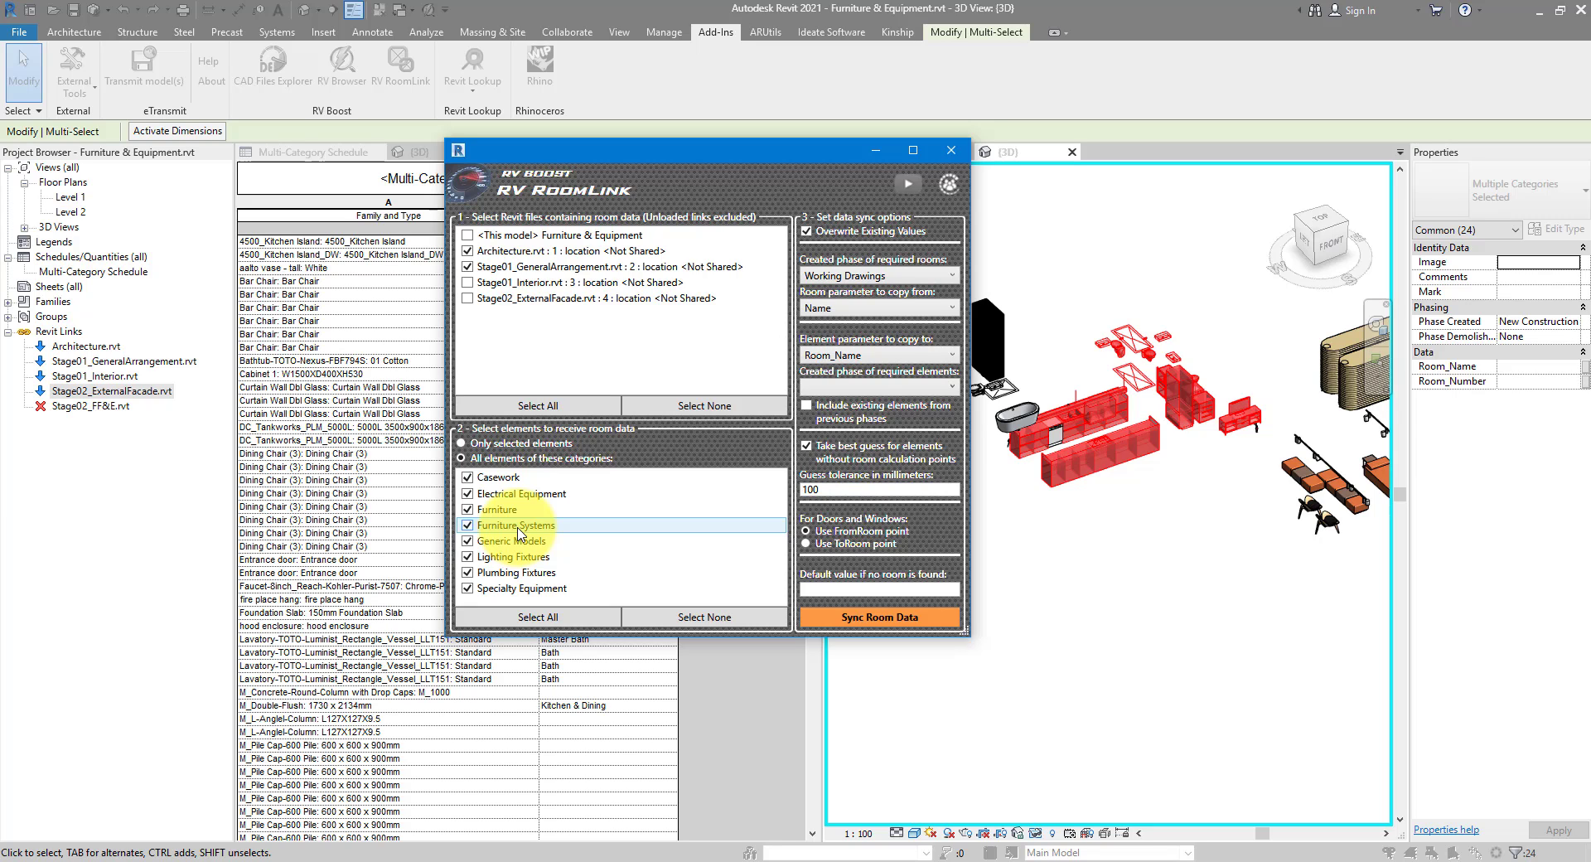
left_click(952, 150)
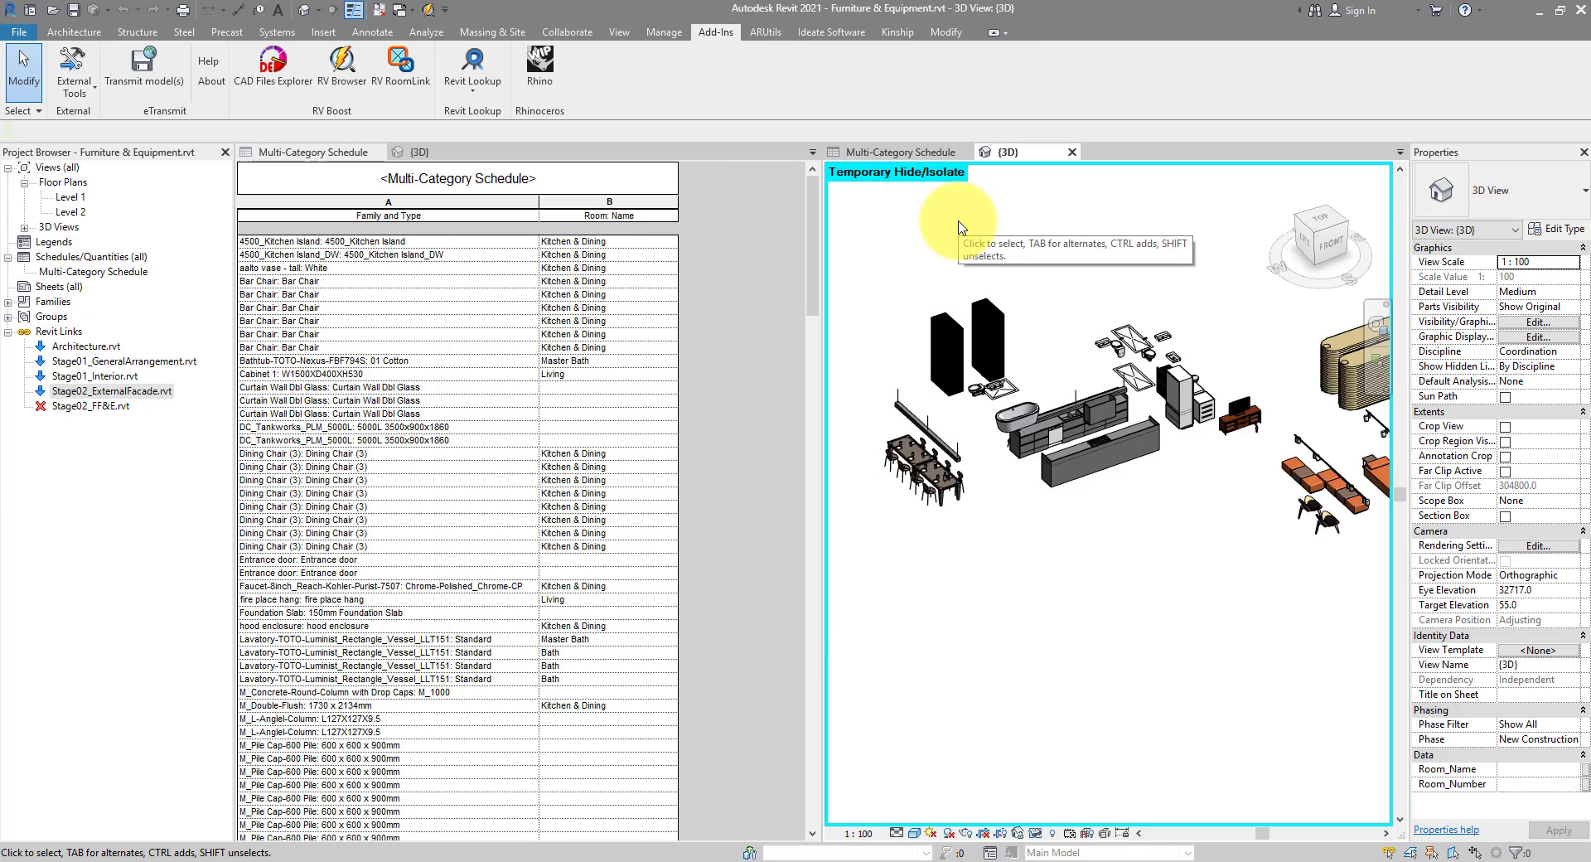
Draw a closed rectangle of walls on Level 1, 4000 mm high, in front of the kitchen furniture in the 3D view
left_click(73, 31)
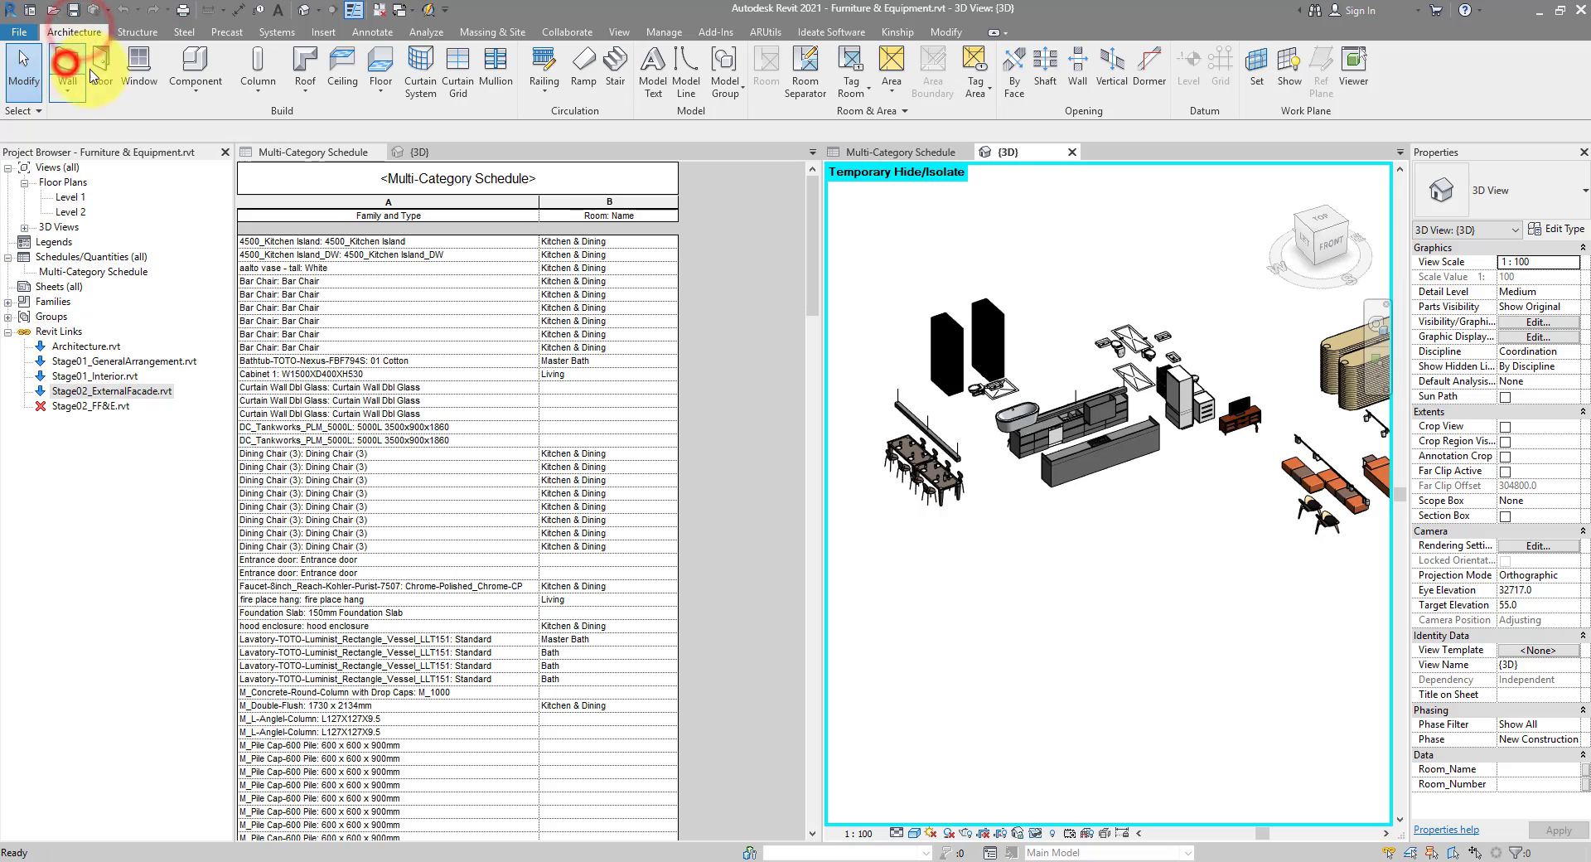
left_click(66, 64)
left_click(683, 54)
left_click(987, 533)
left_click(1032, 676)
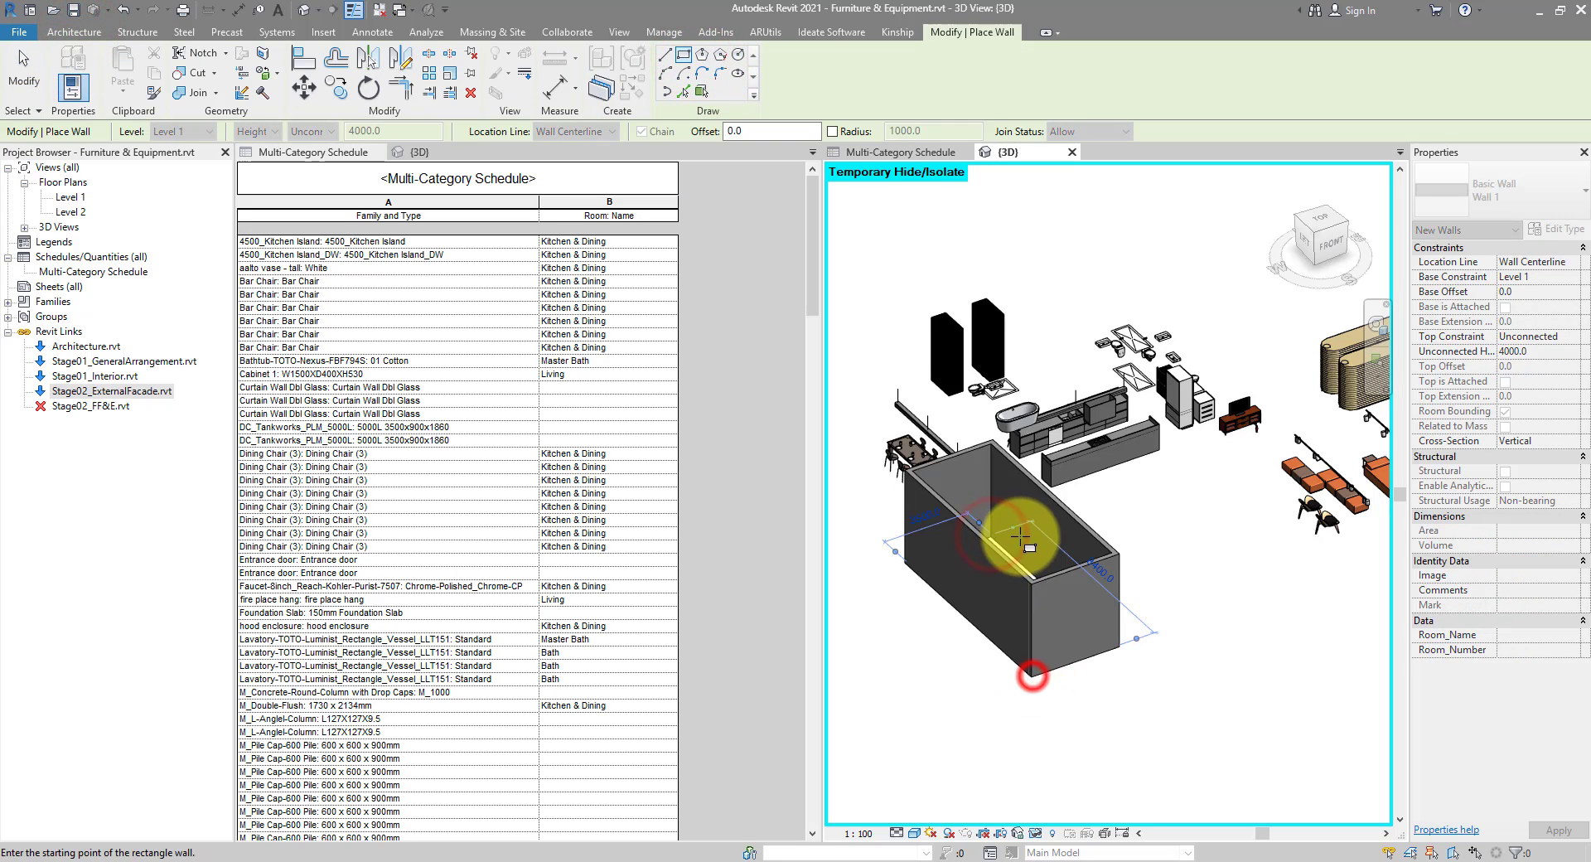
left_click(23, 70)
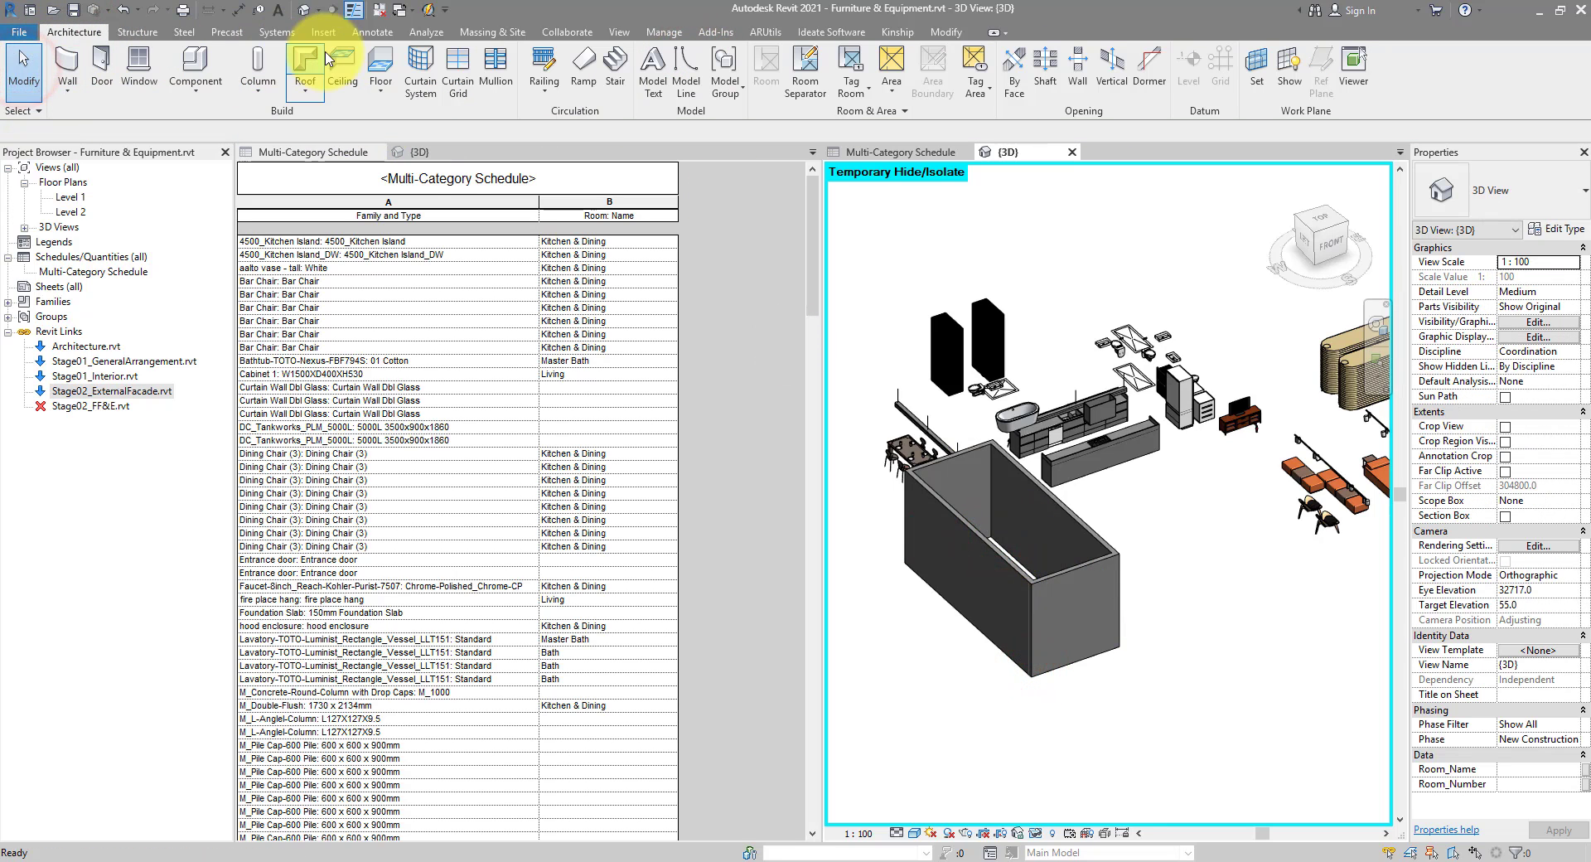
Create a small rectangular floor beside the new walls in the 3D view
left_click(381, 62)
left_click(808, 54)
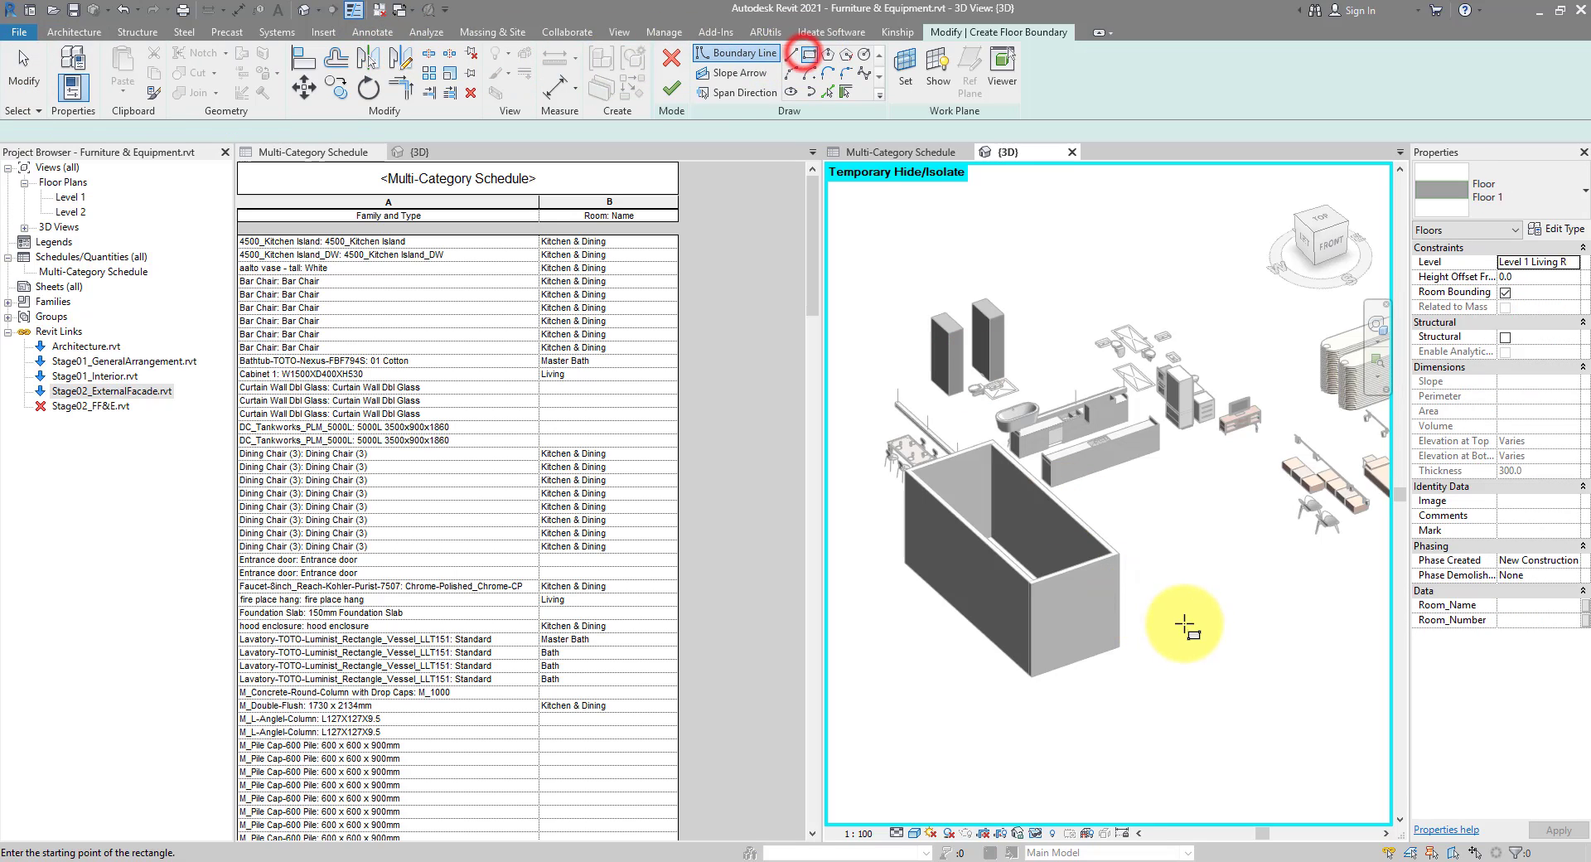
left_click(1186, 626)
left_click(1276, 604)
left_click(672, 87)
left_click(1051, 319)
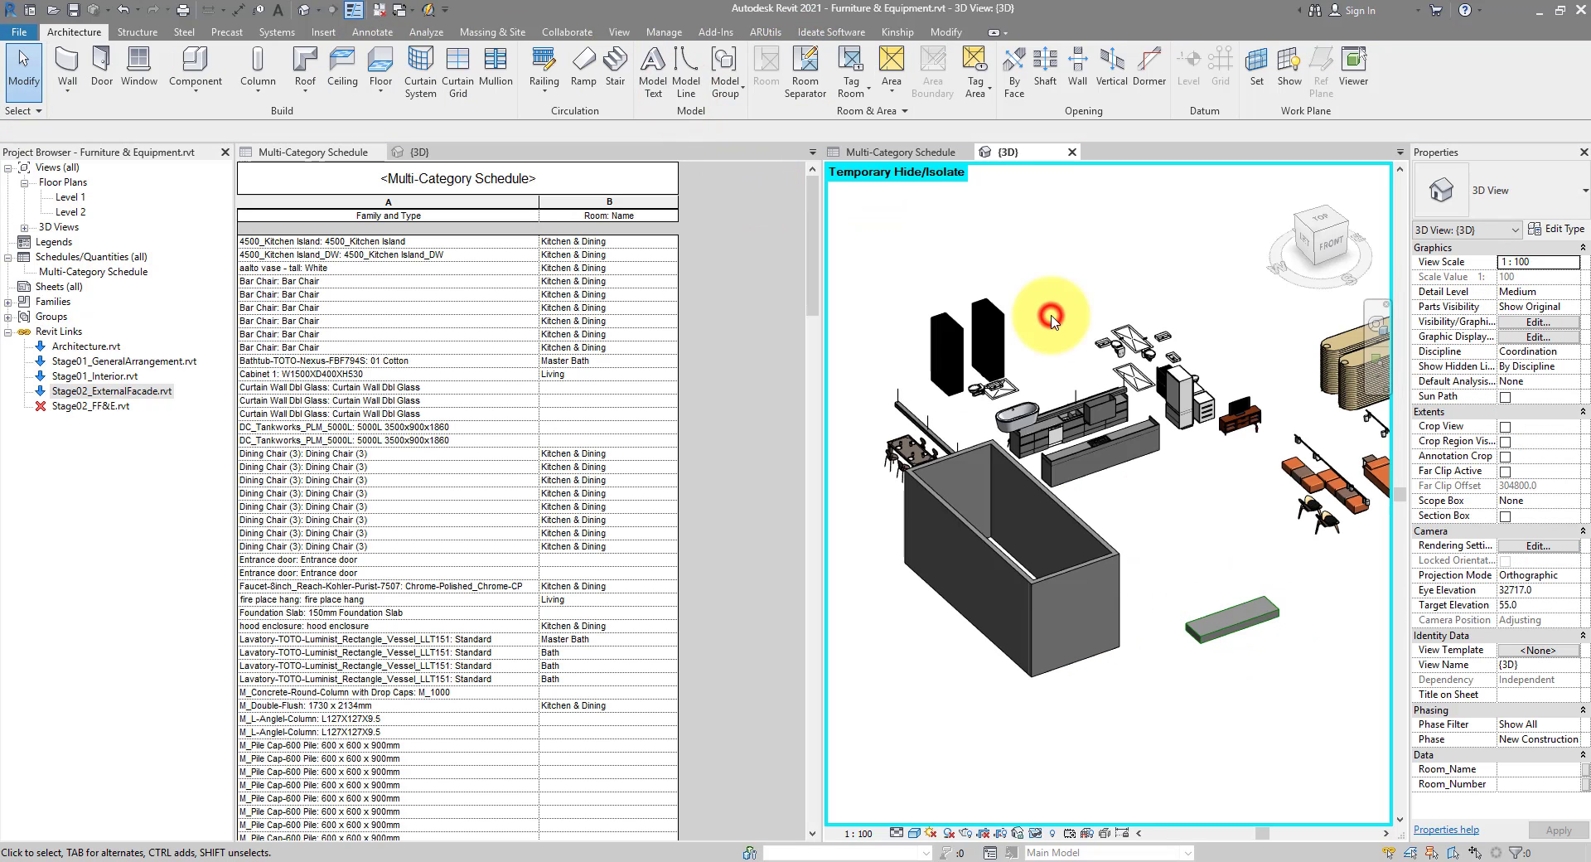
Reopen RV RoomLink and examine which element categories are offered to receive room data
left_click(715, 32)
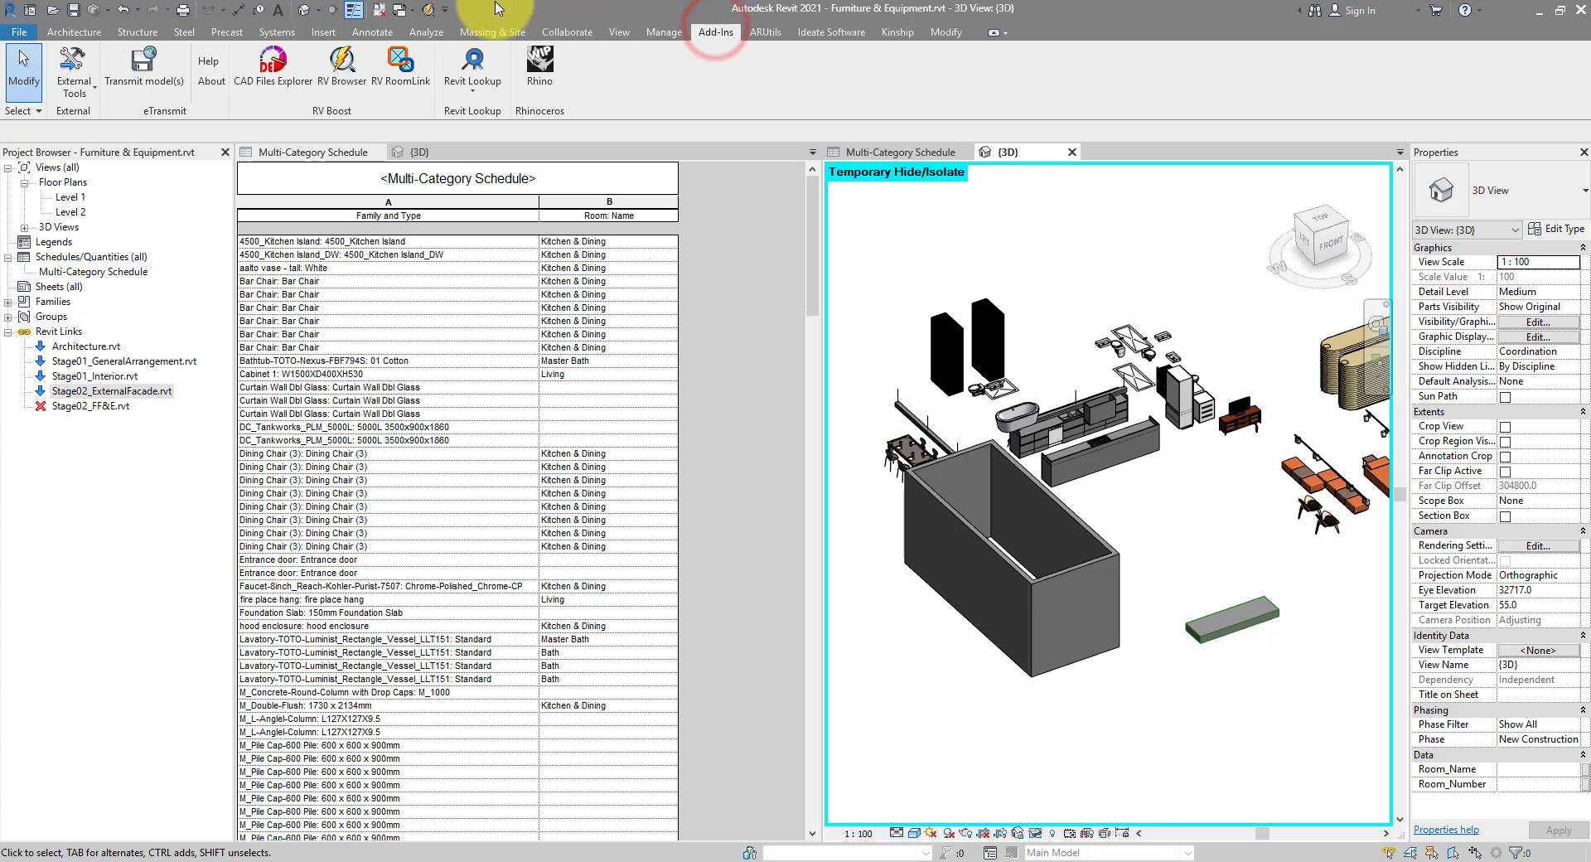
left_click(400, 62)
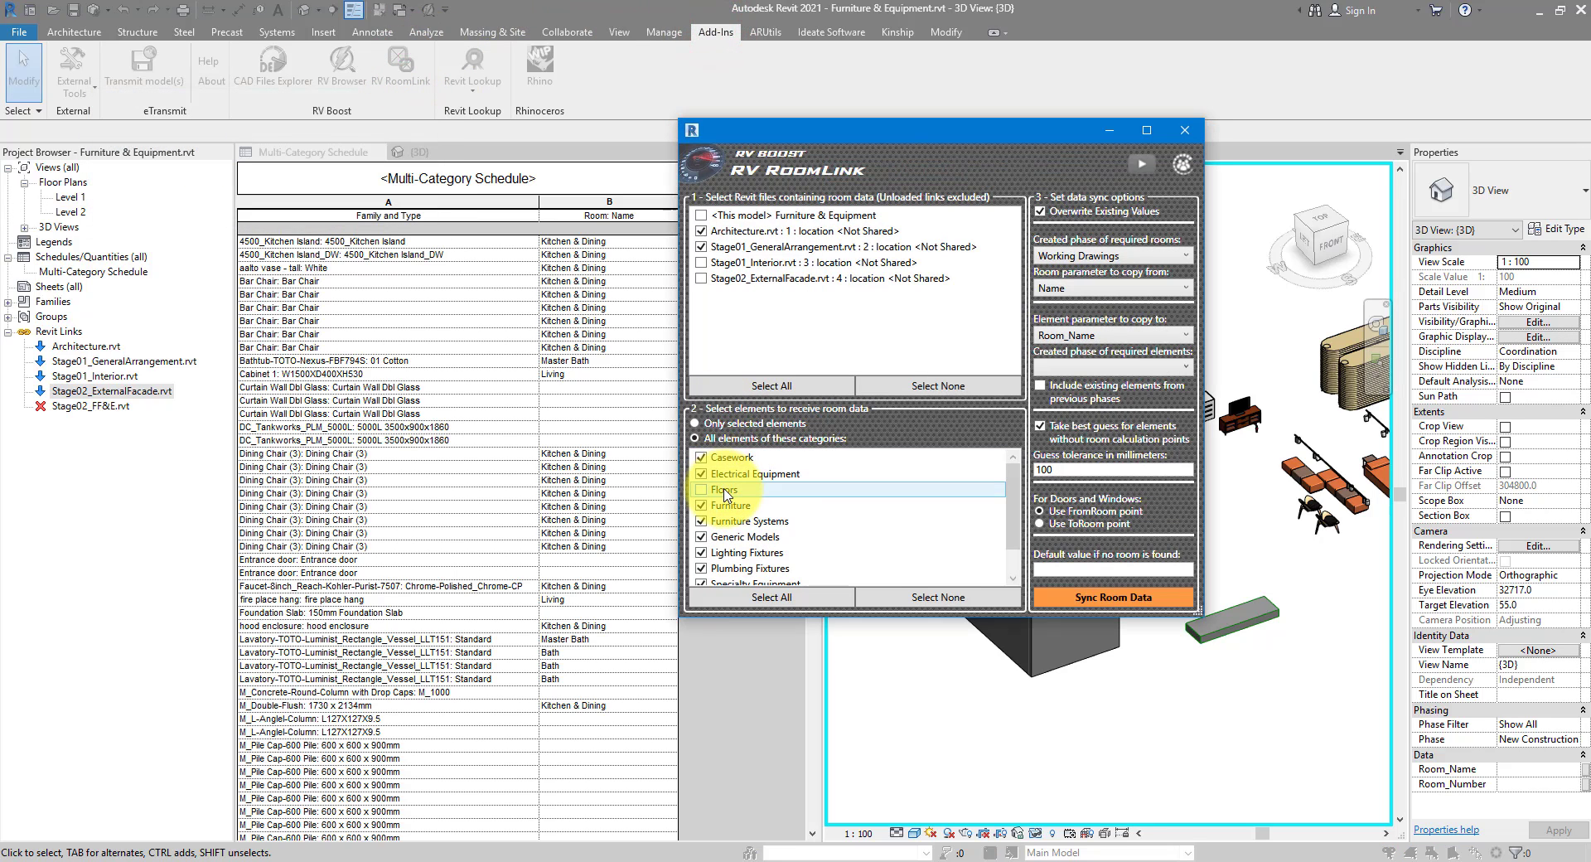
scroll(800, 534, "down", 2)
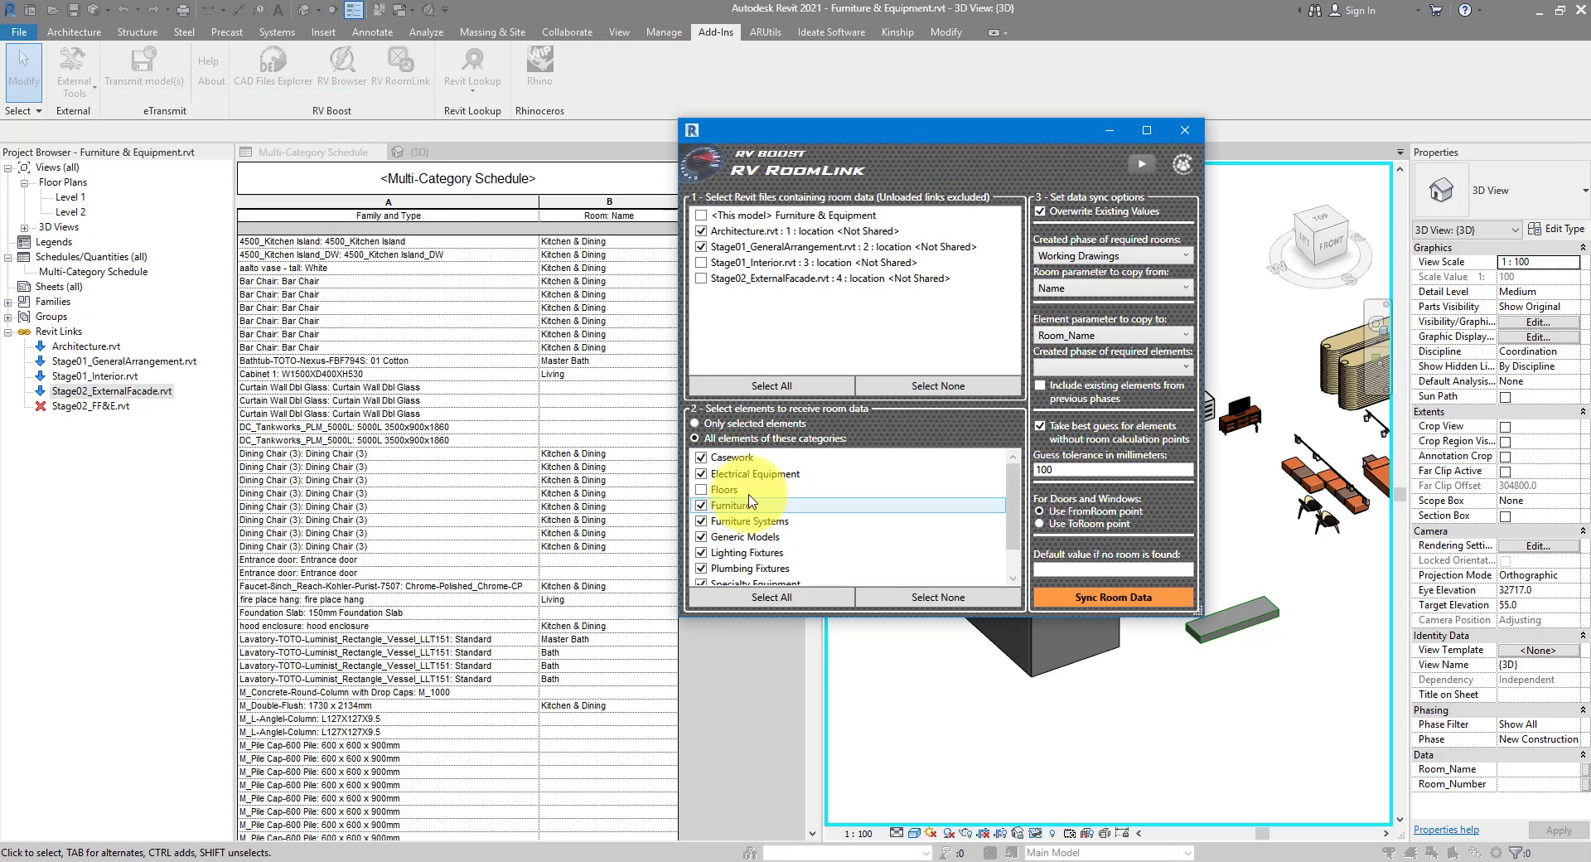
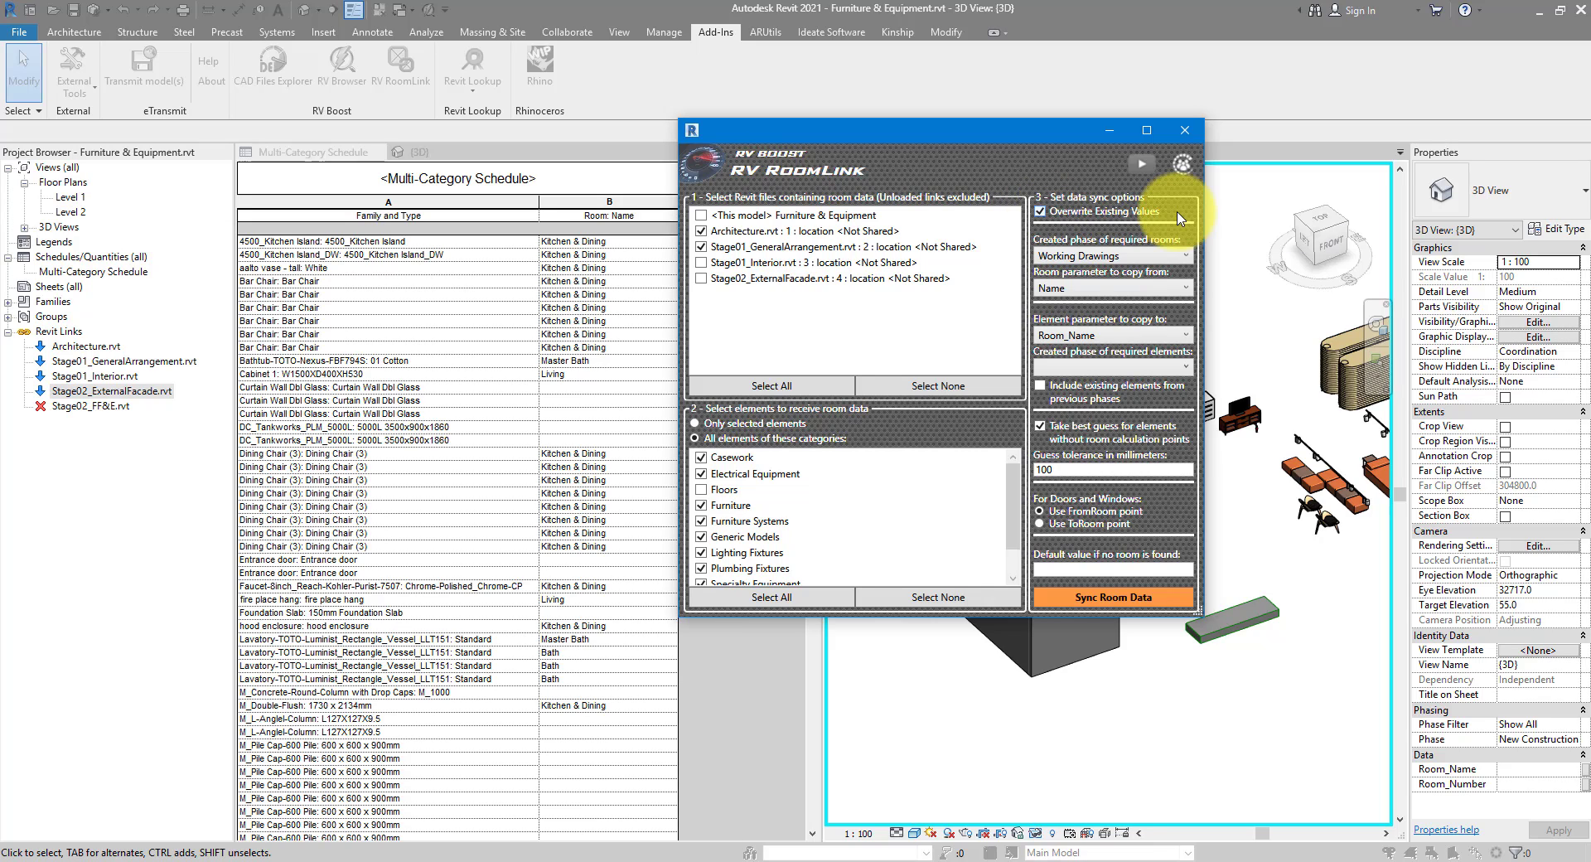
Set the created phase of required elements to New Construction and review the room phases, keeping Working Drawings
left_click(1109, 369)
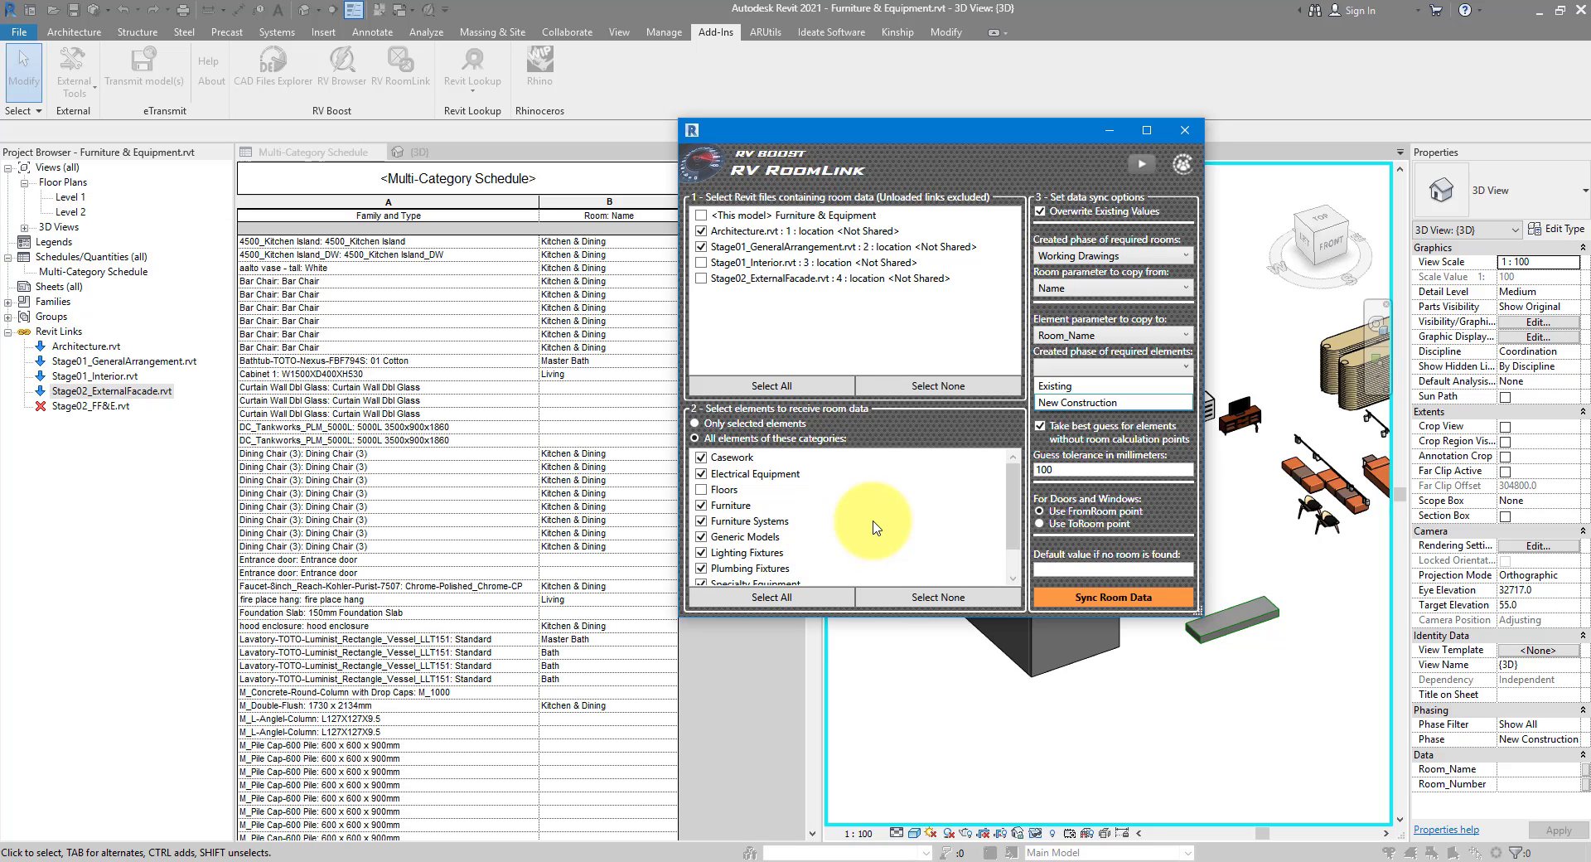
left_click(1073, 403)
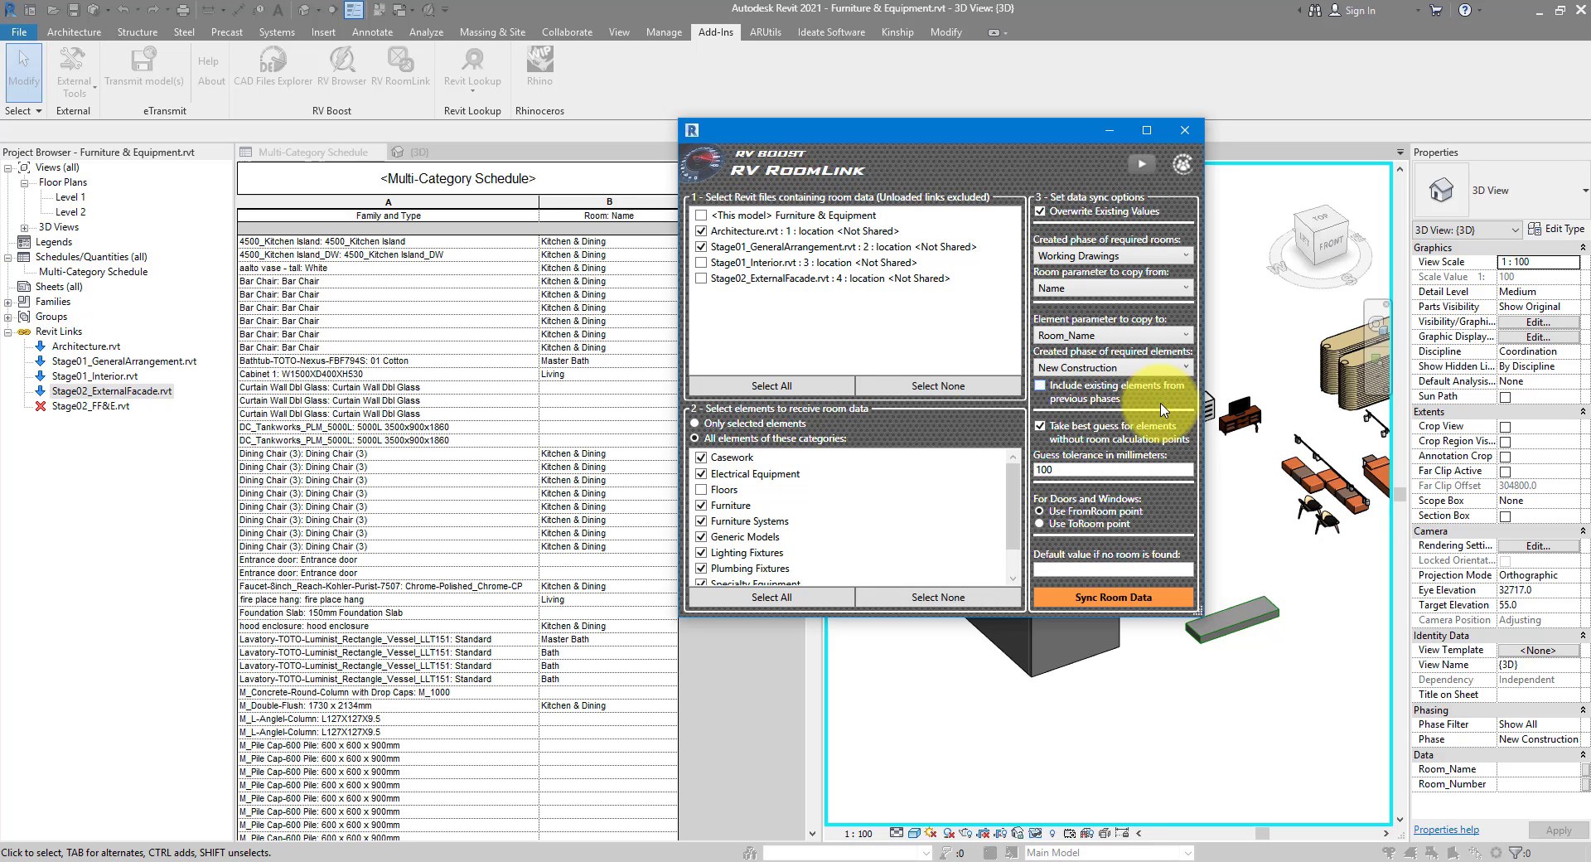
left_click(1134, 256)
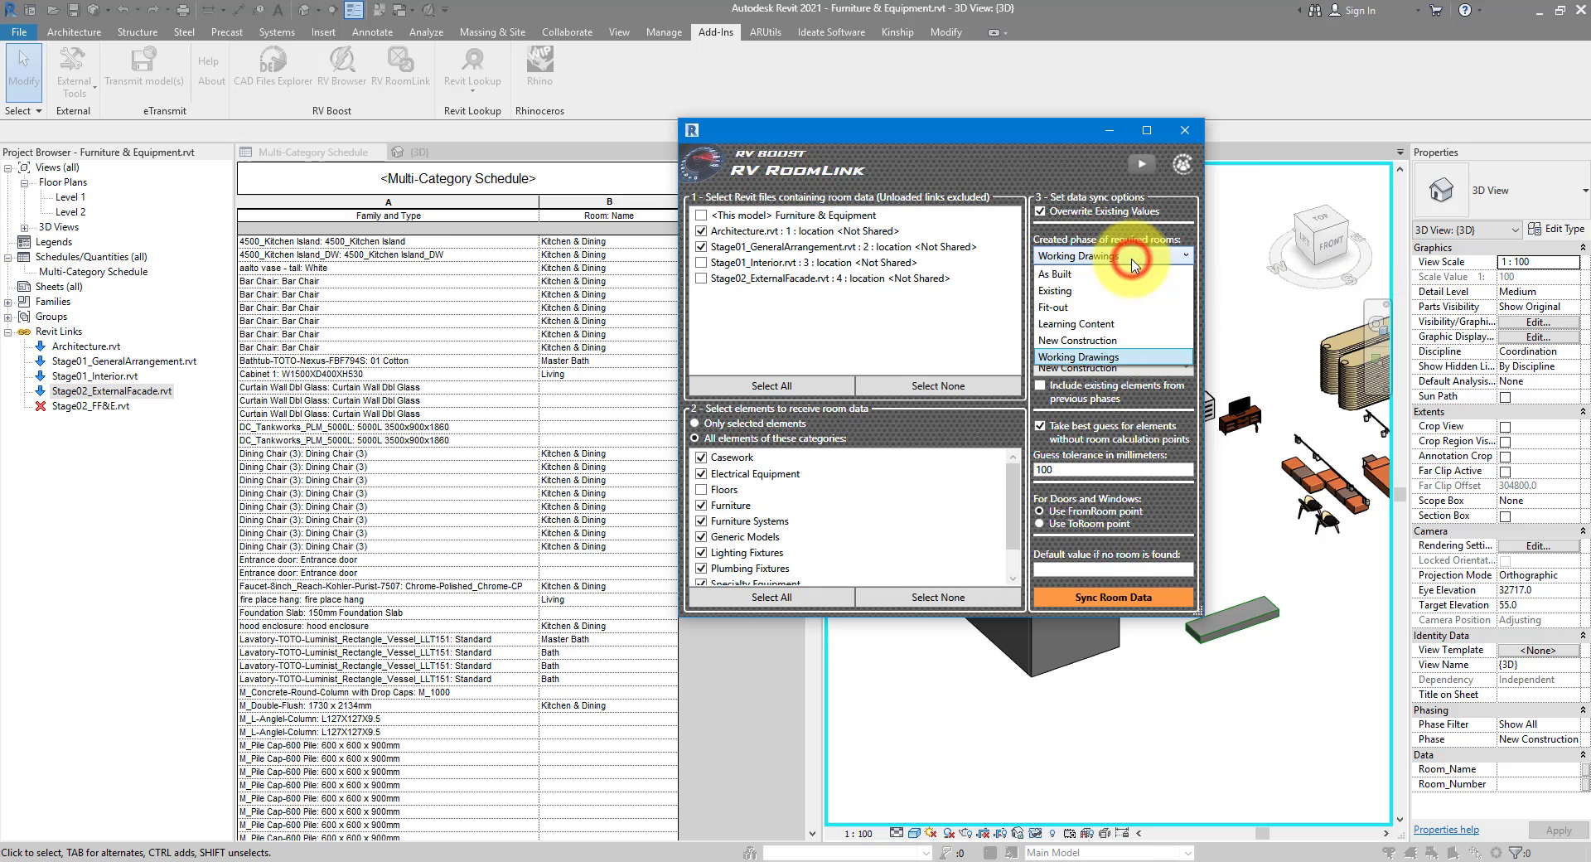
left_click(1134, 259)
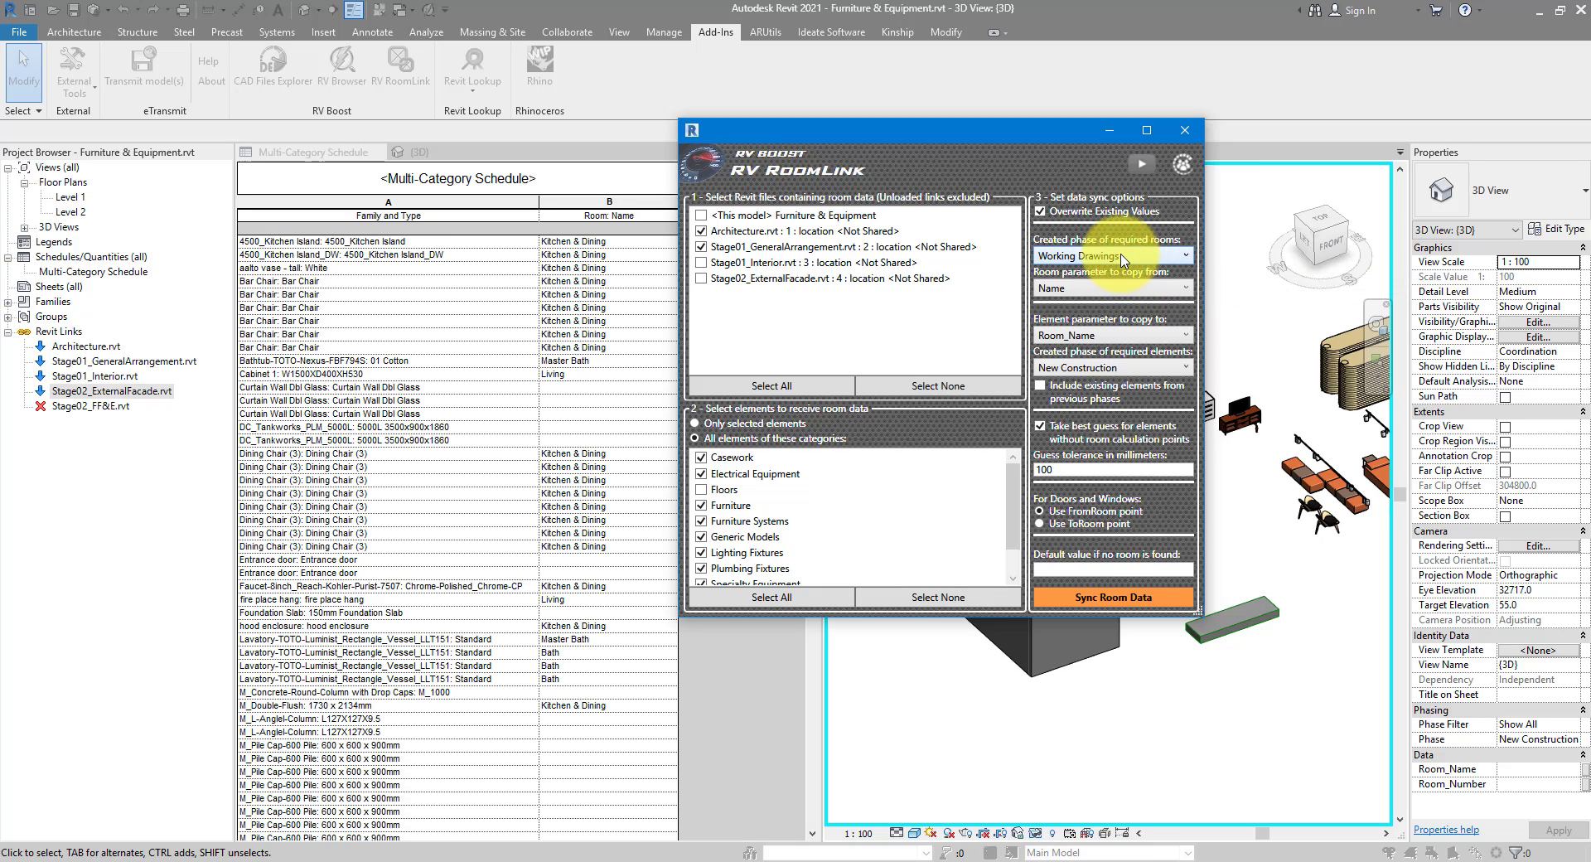
left_click(1125, 369)
left_click(1127, 370)
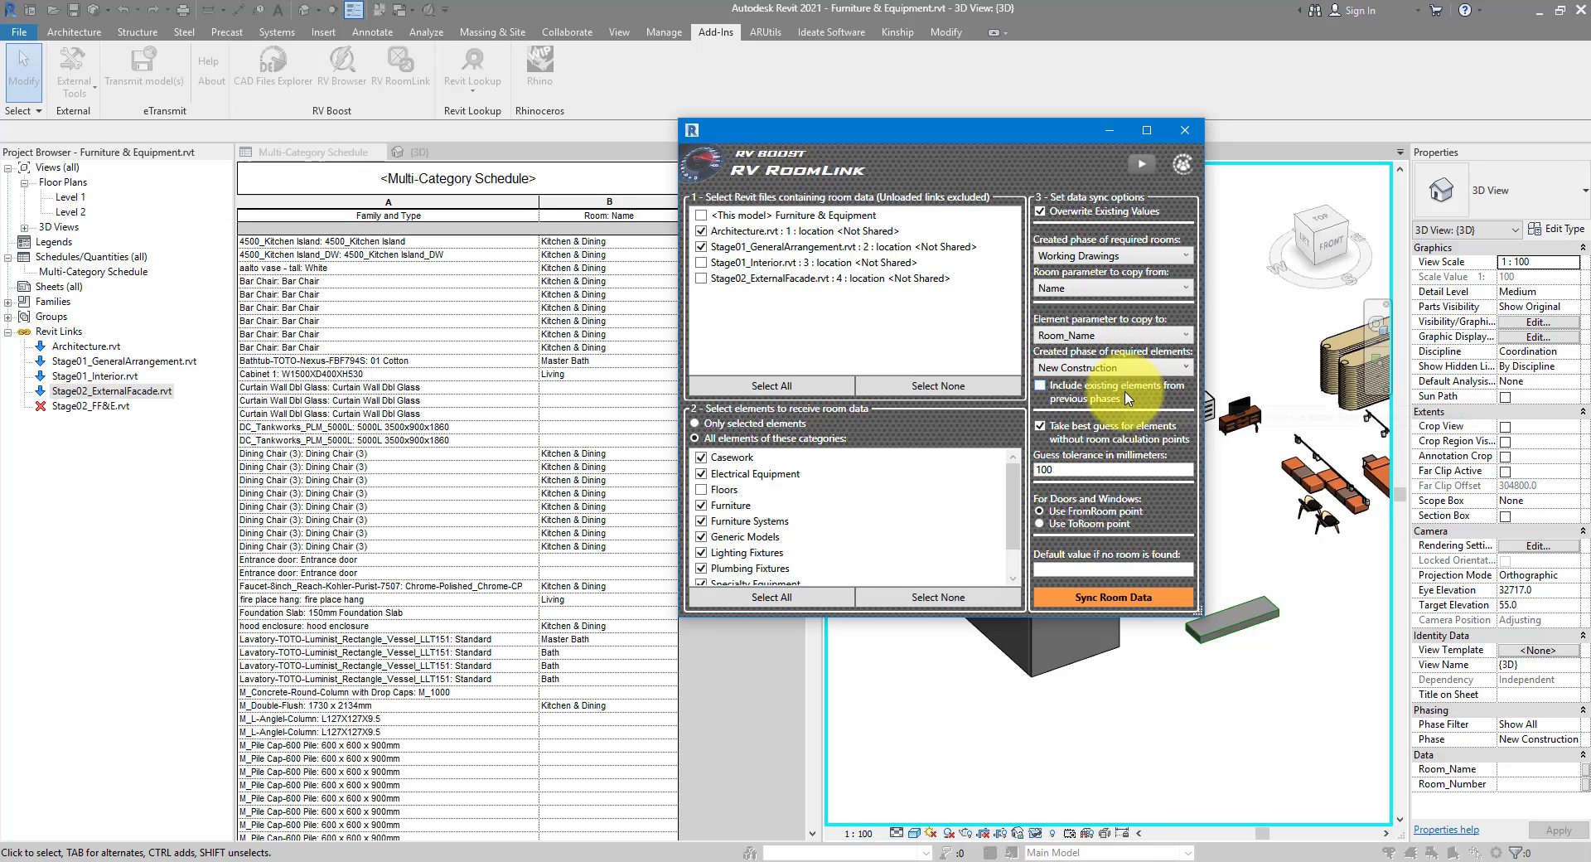
Include existing elements from previous phases, keep New Construction as the element phase, and close RV RoomLink without syncing
mouse_move(1127, 398)
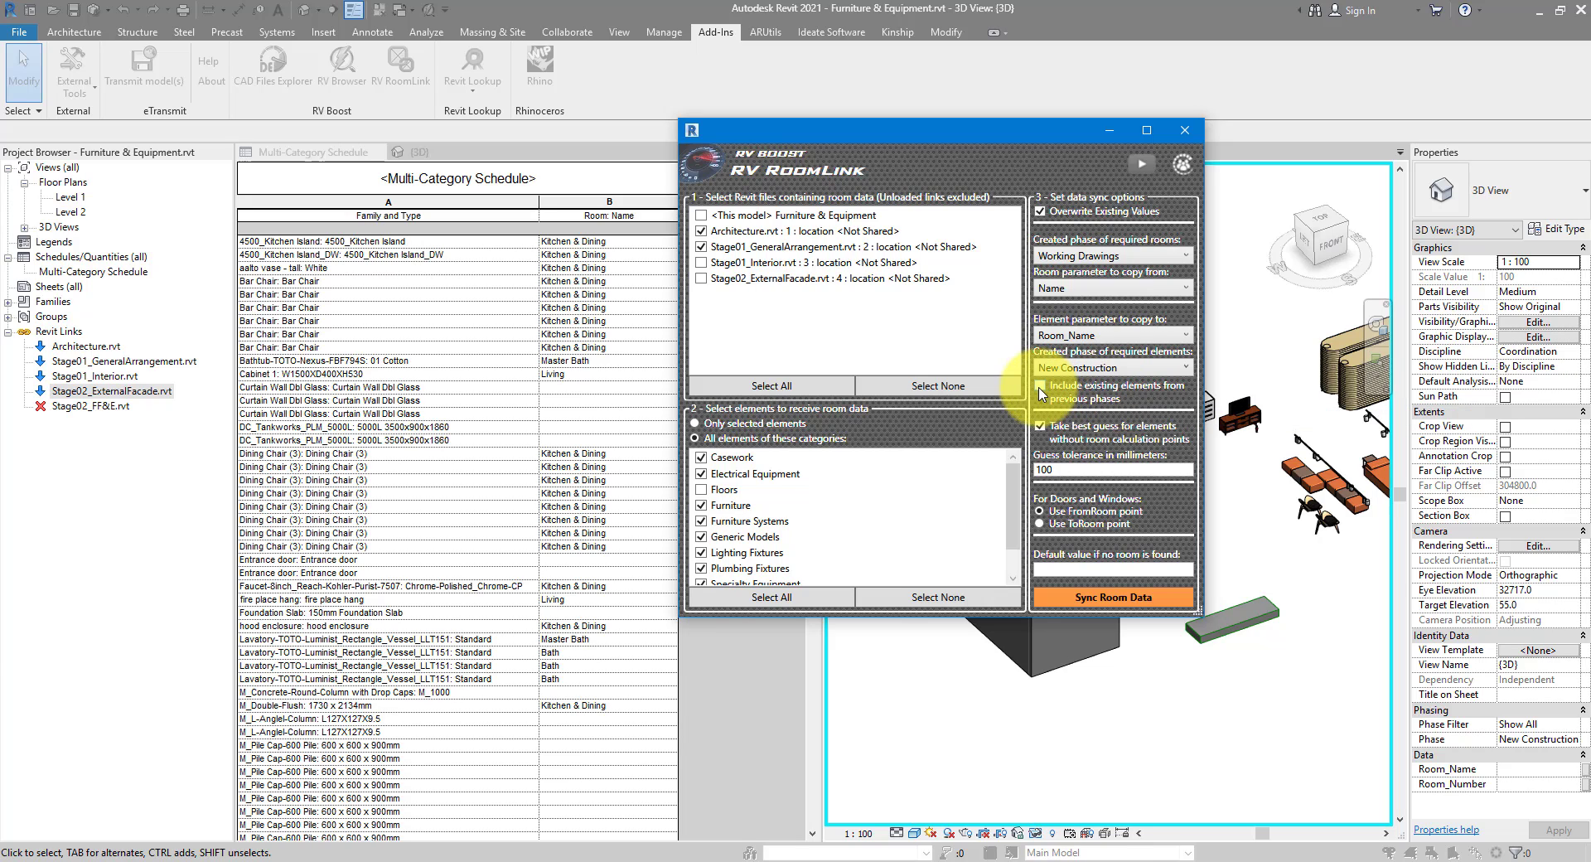
left_click(1129, 396)
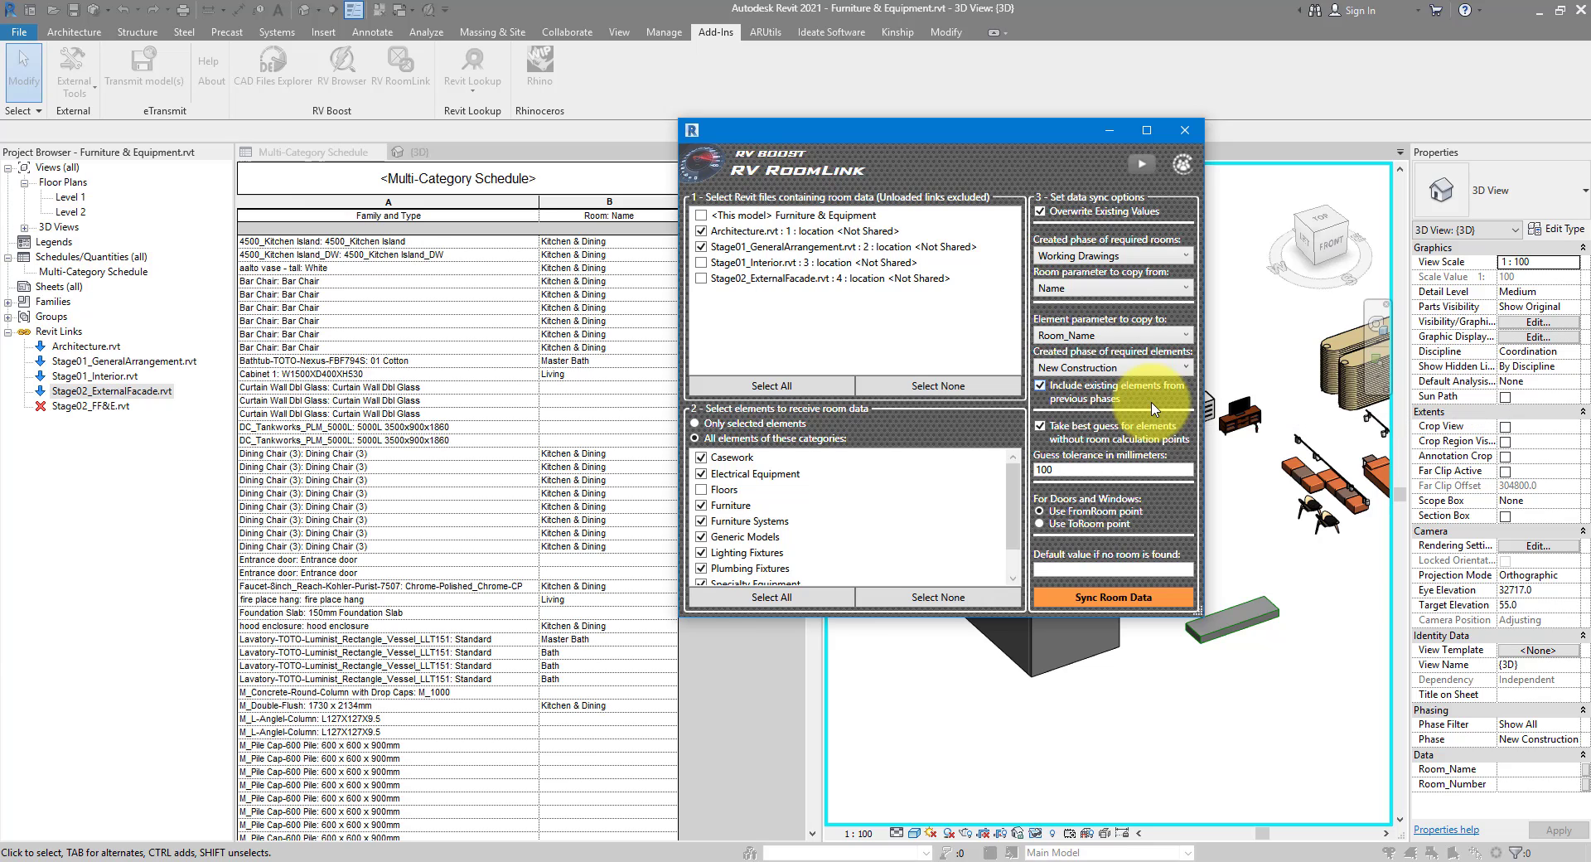
left_click(1138, 368)
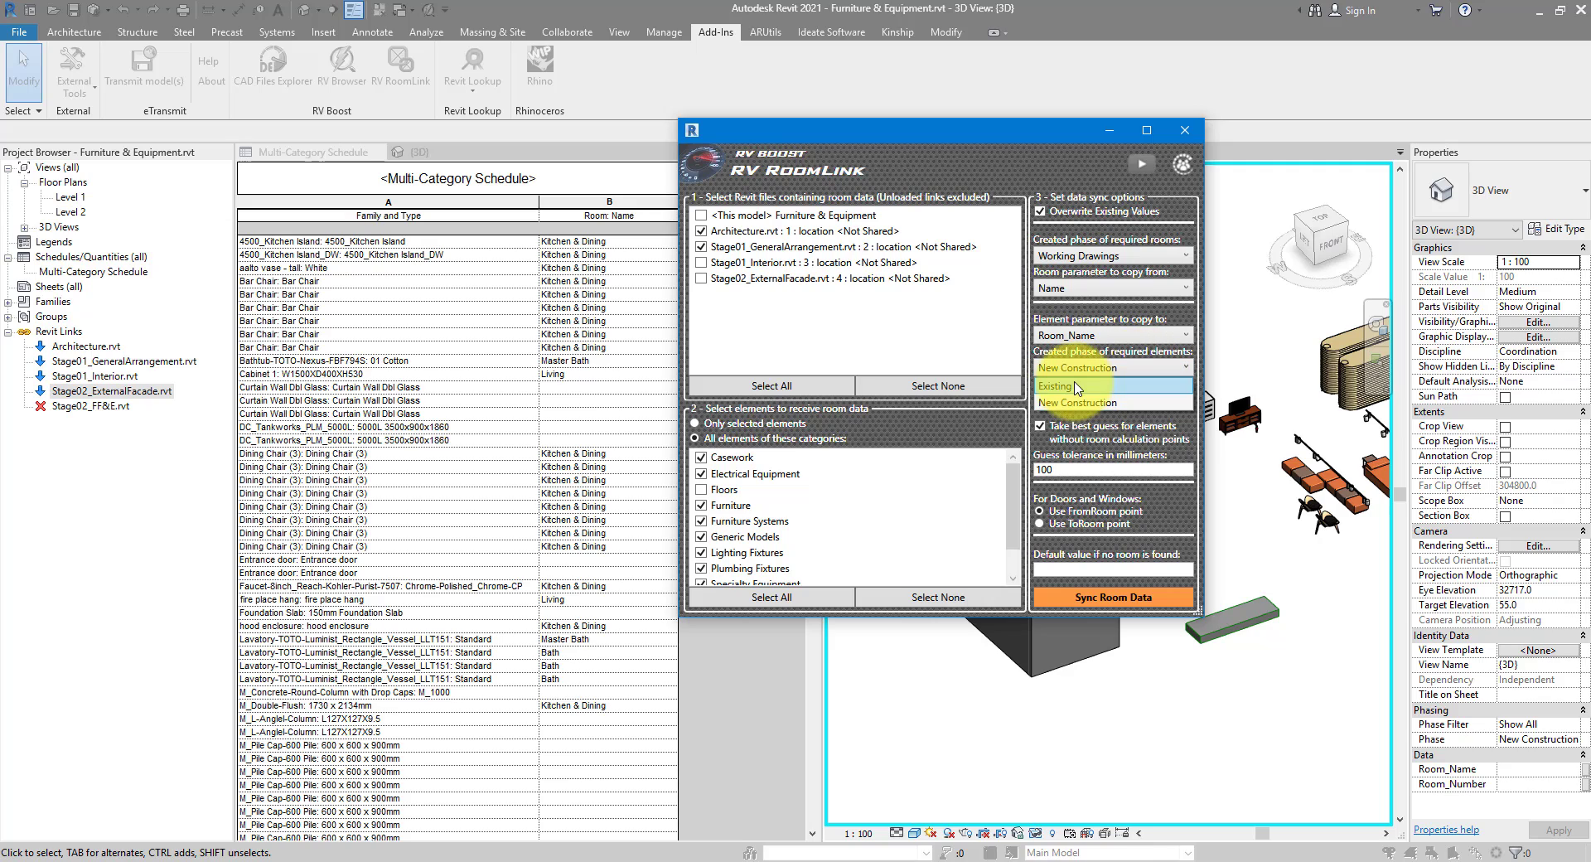
left_click(1114, 402)
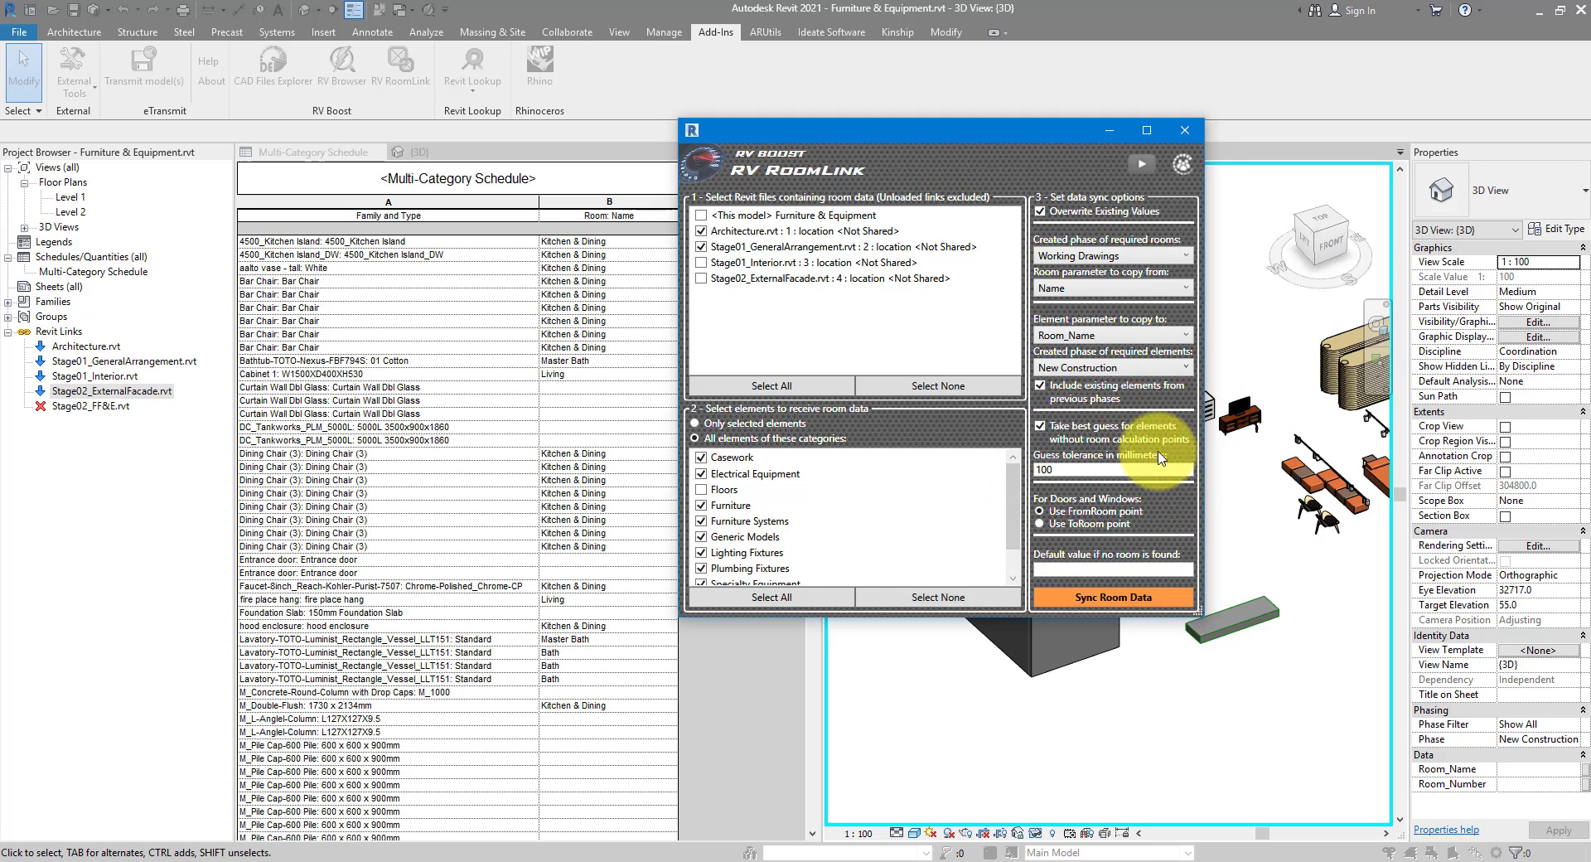
left_click(1185, 130)
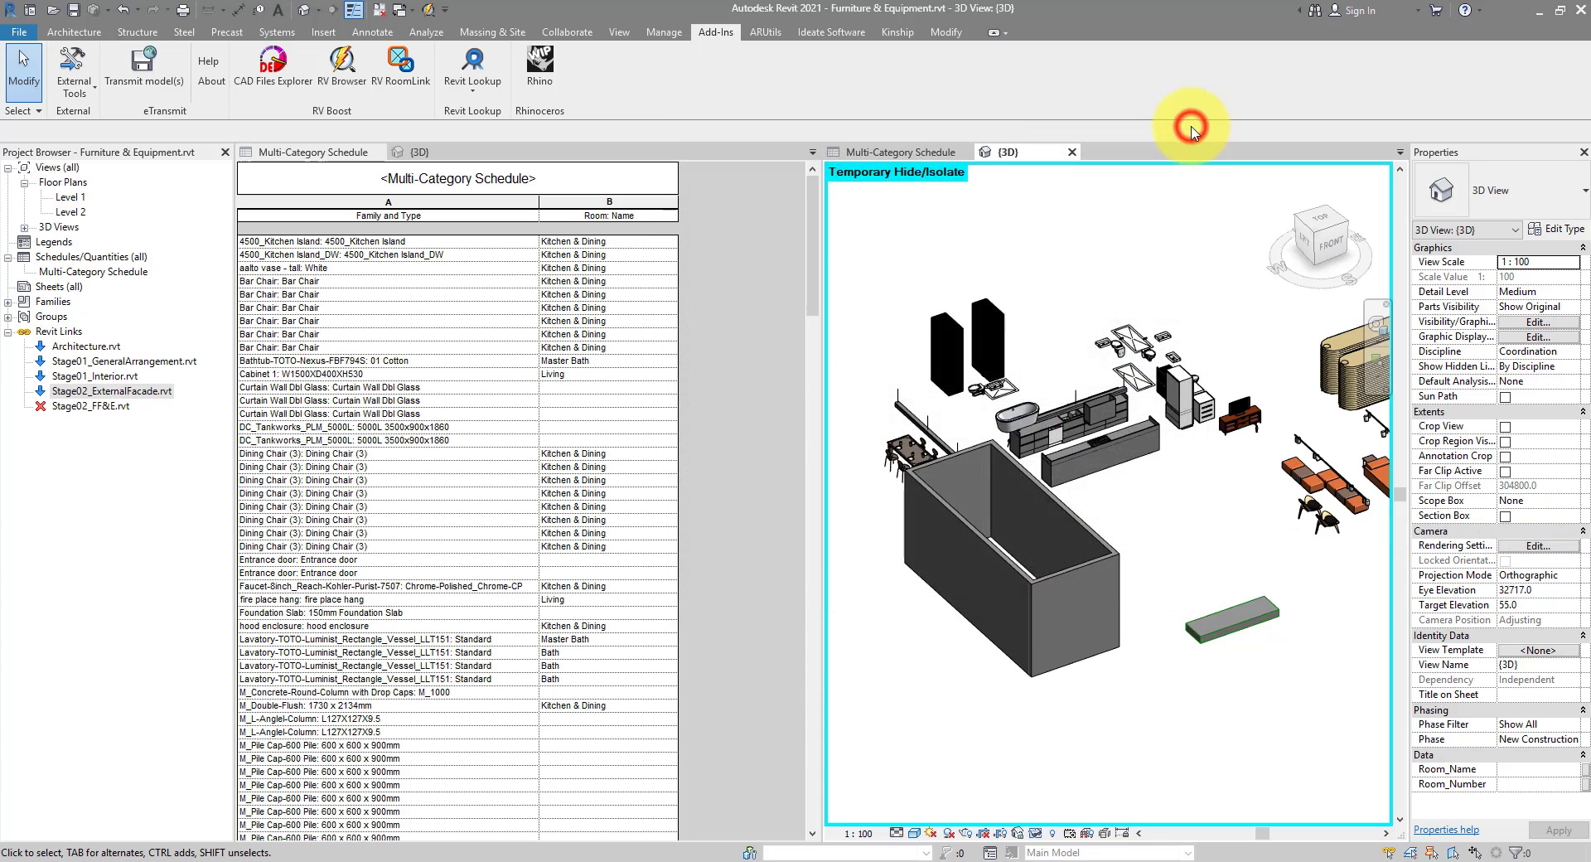
Replace the Room: Name field with the Room_Name field in the Furniture & Equipment model's Multi-Category Schedule
left_click(902, 153)
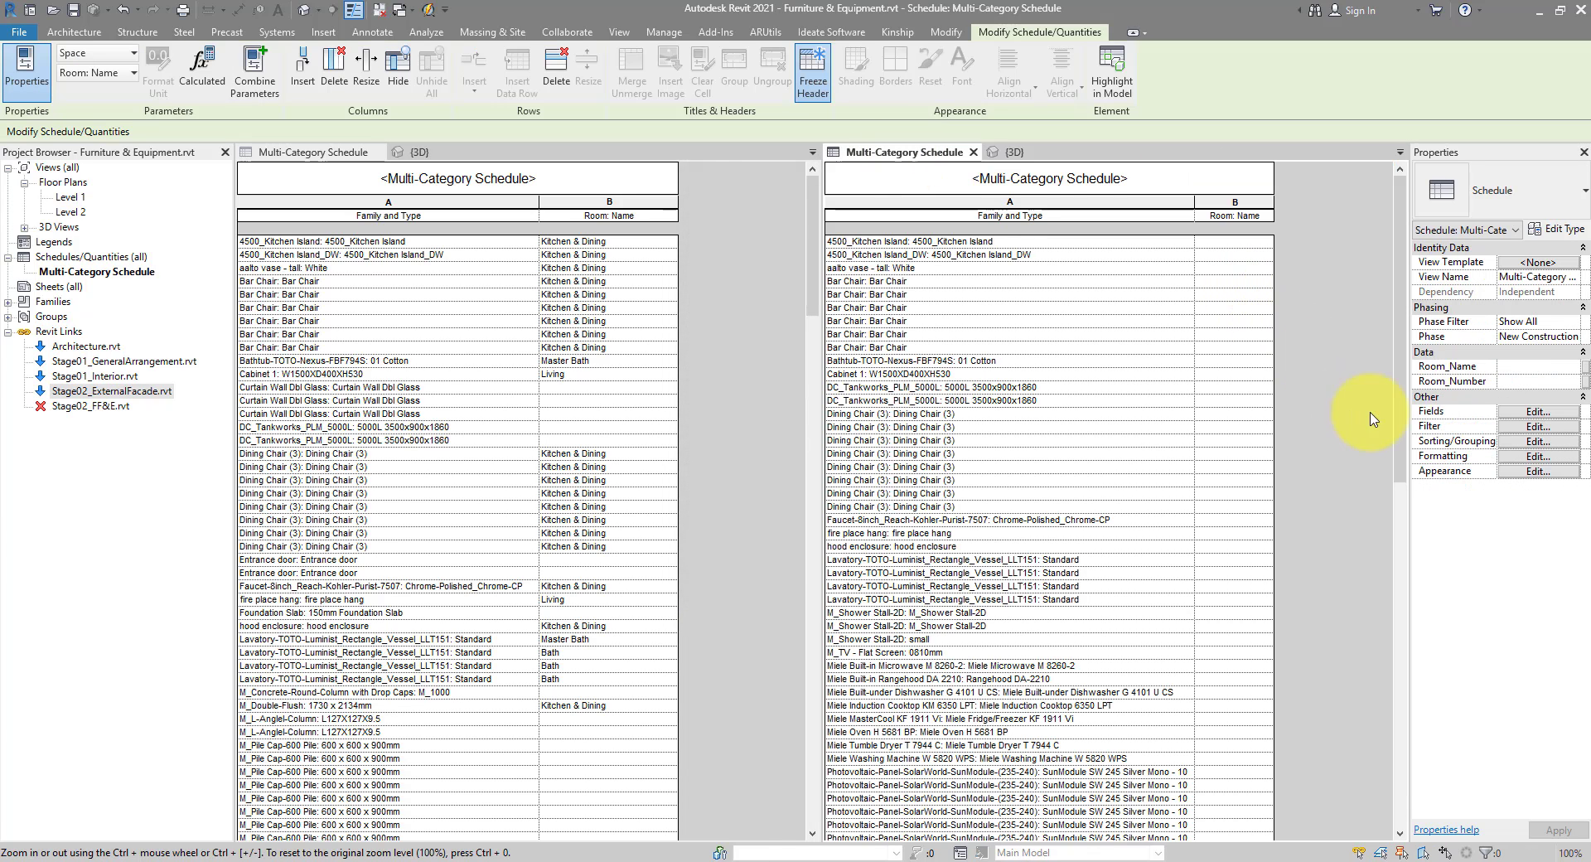
left_click(1514, 411)
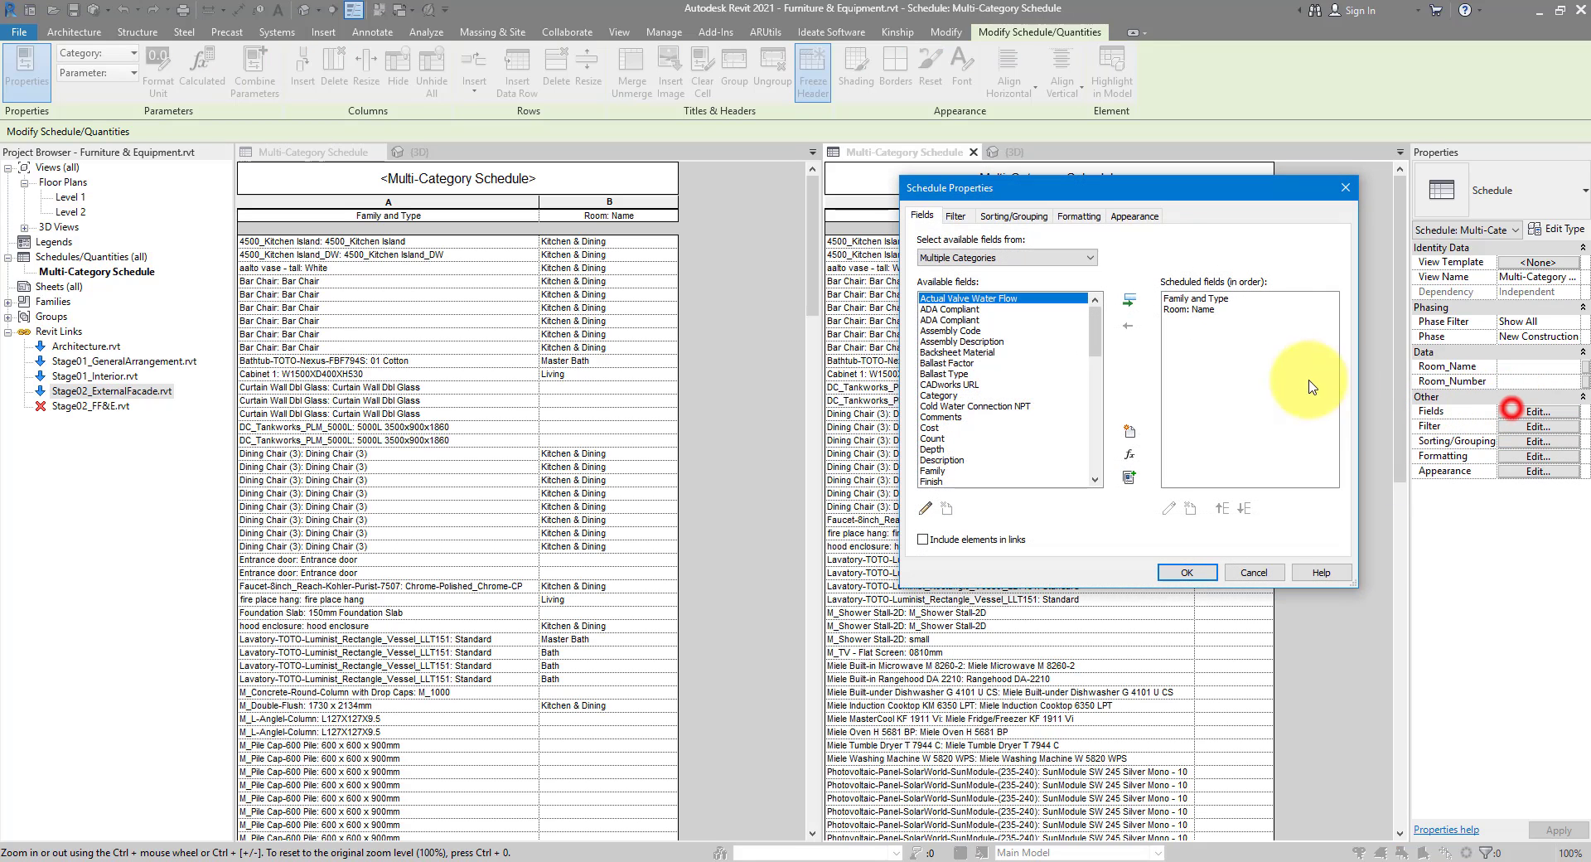
left_click_drag(1101, 373, 1098, 454)
left_click(953, 309)
left_click(1129, 300)
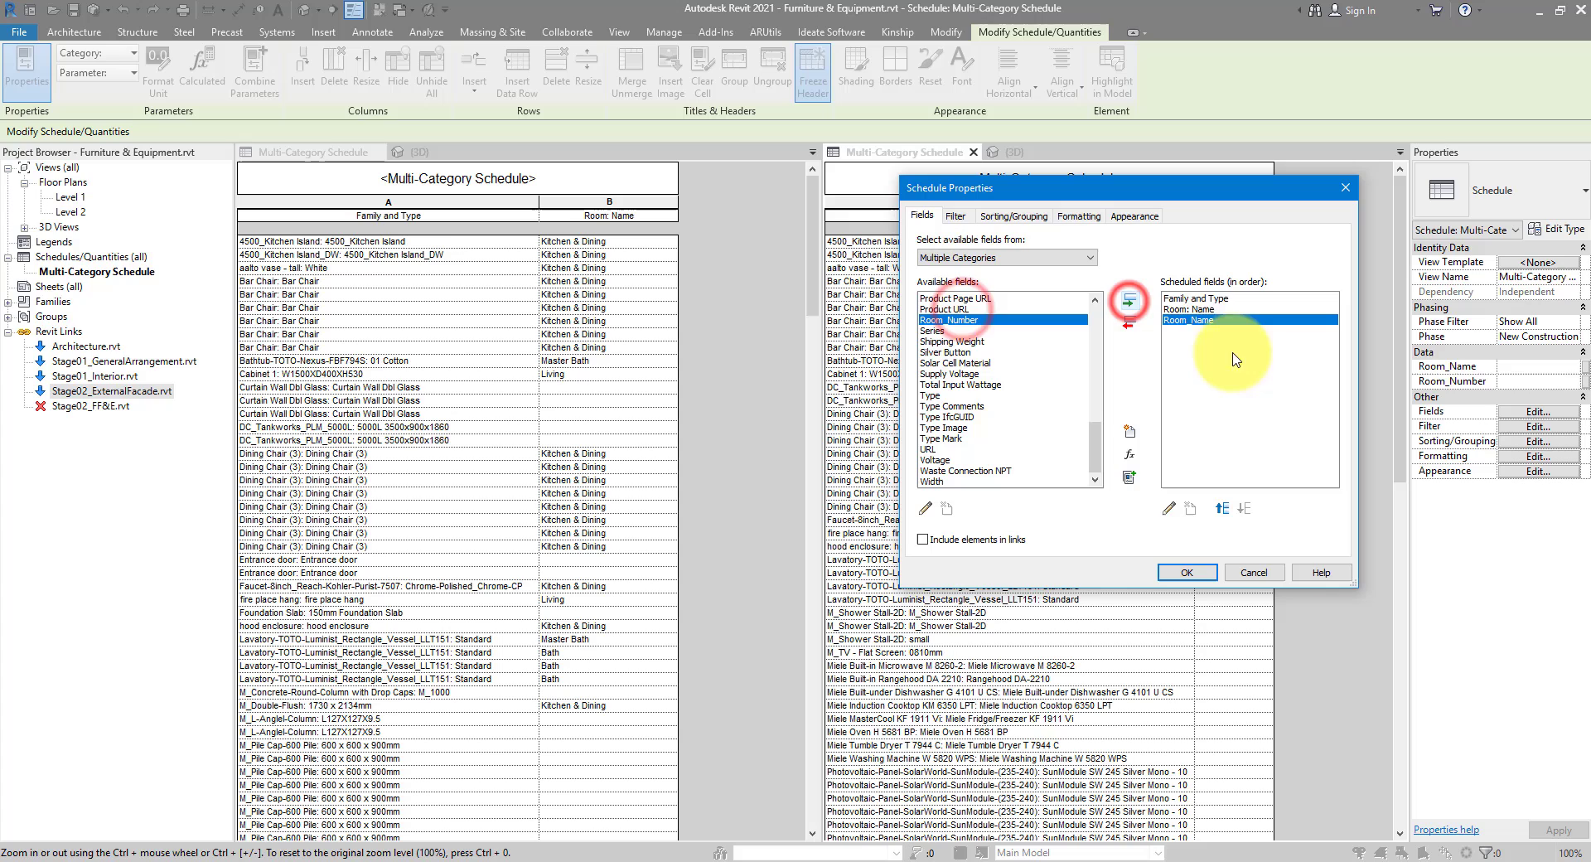
left_click(1207, 310)
left_click(1129, 324)
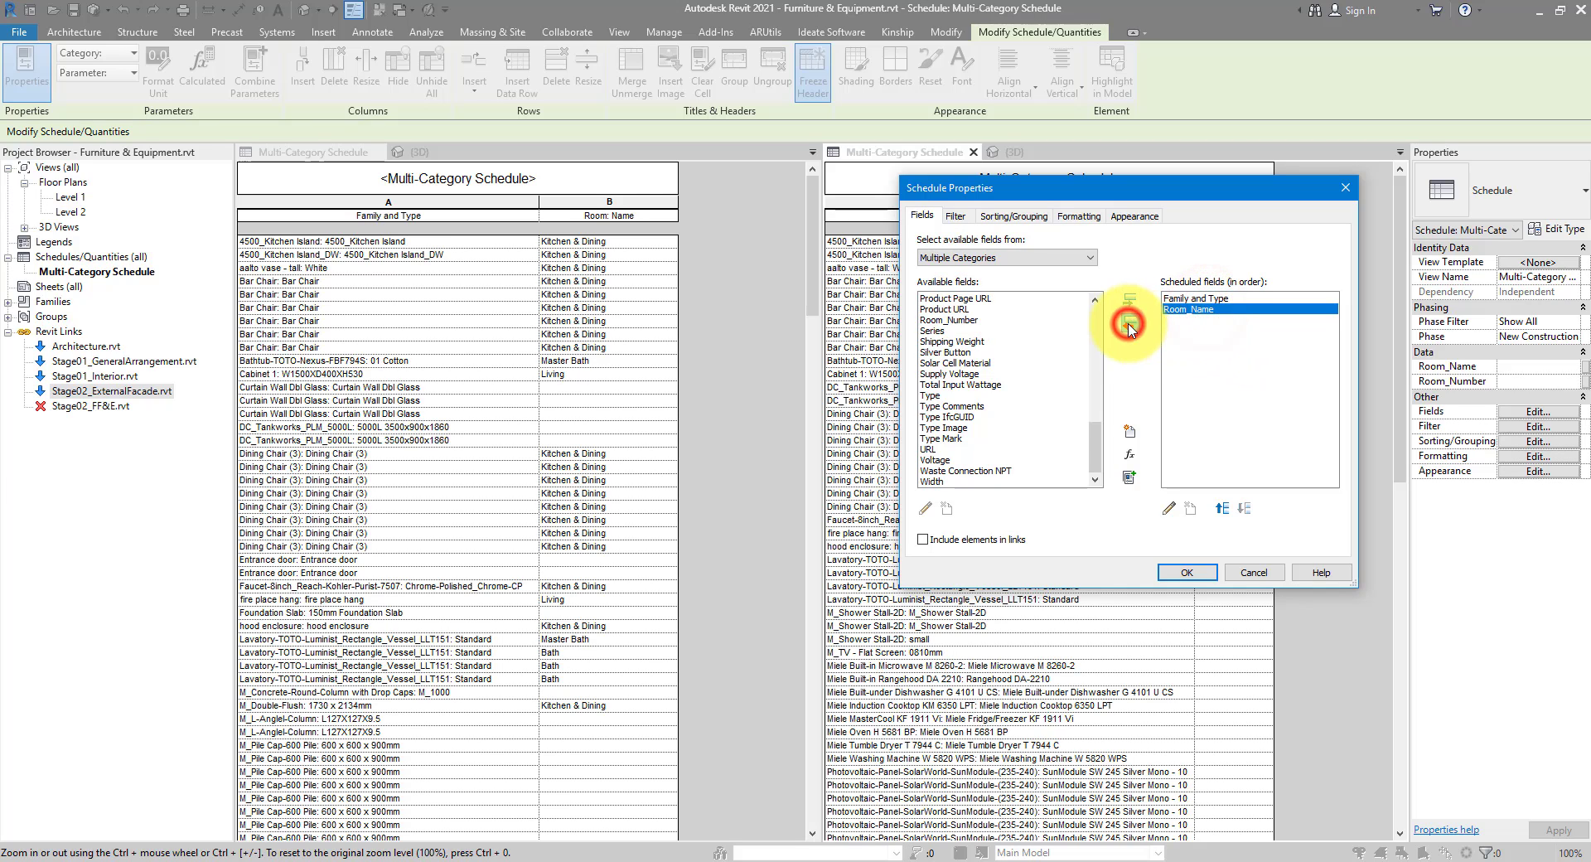
left_click(1185, 572)
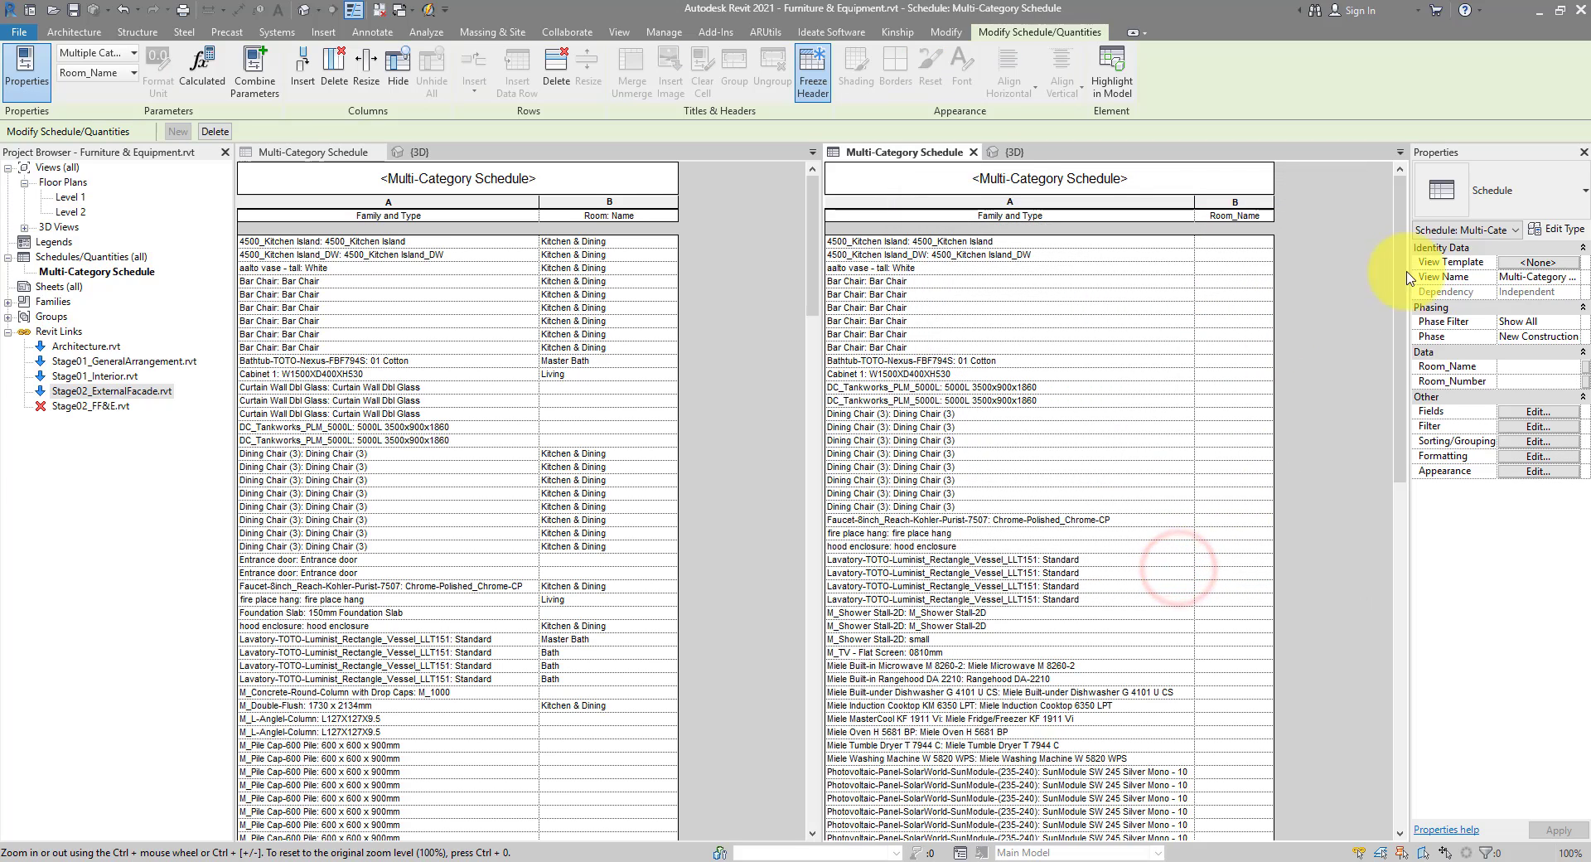
mouse_move(1405, 240)
left_mouse_down()
mouse_move(1405, 580)
mouse_move(1405, 229)
left_mouse_up()
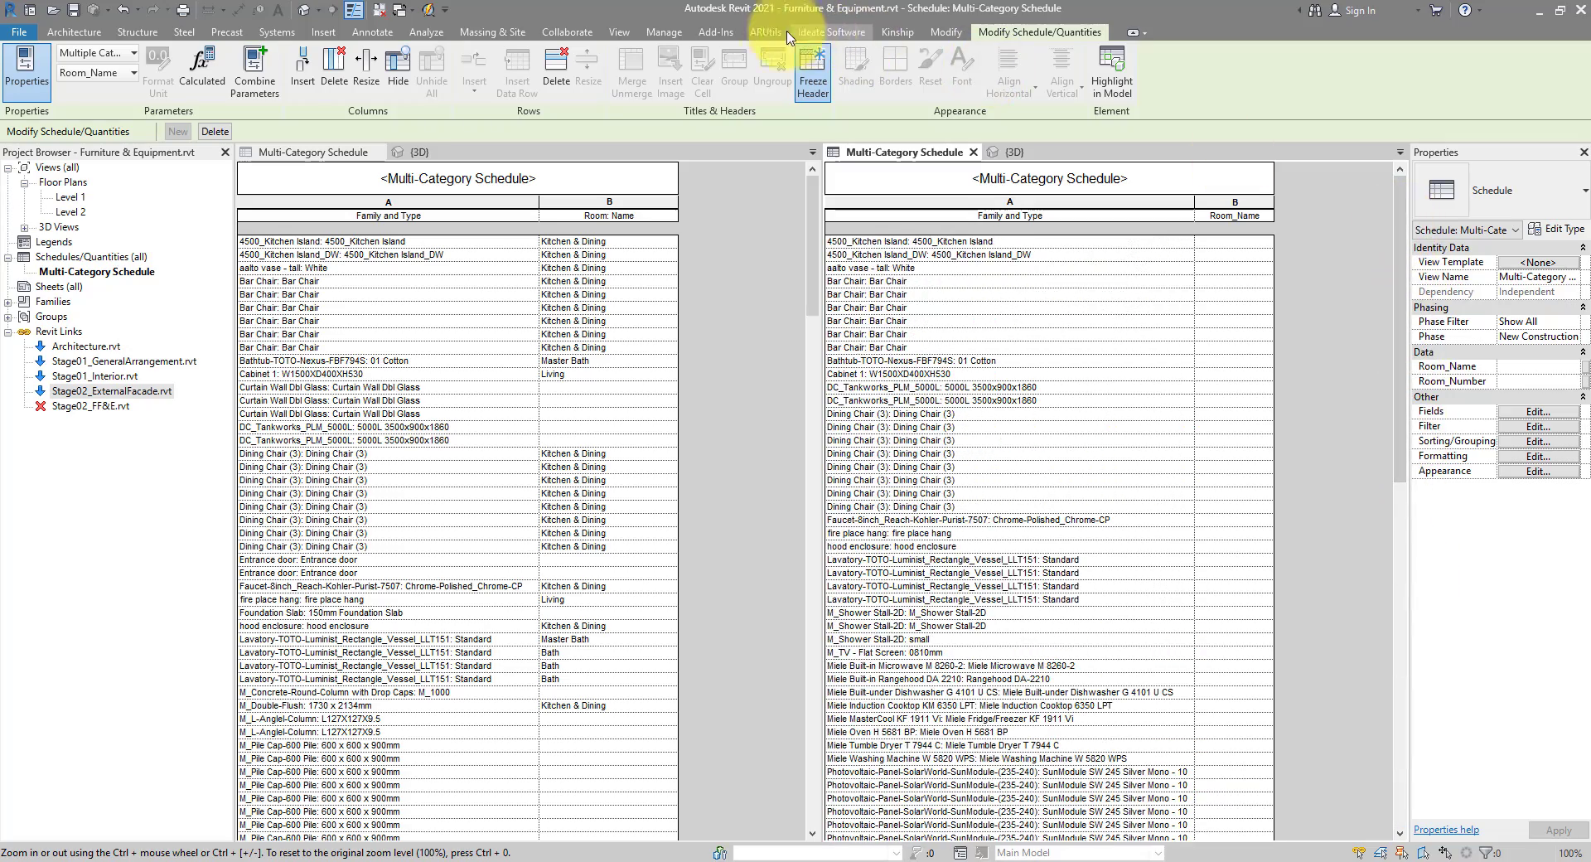
Reopen RV RoomLink and sync the room data into the elements with the configured settings
left_click(709, 33)
left_click(401, 65)
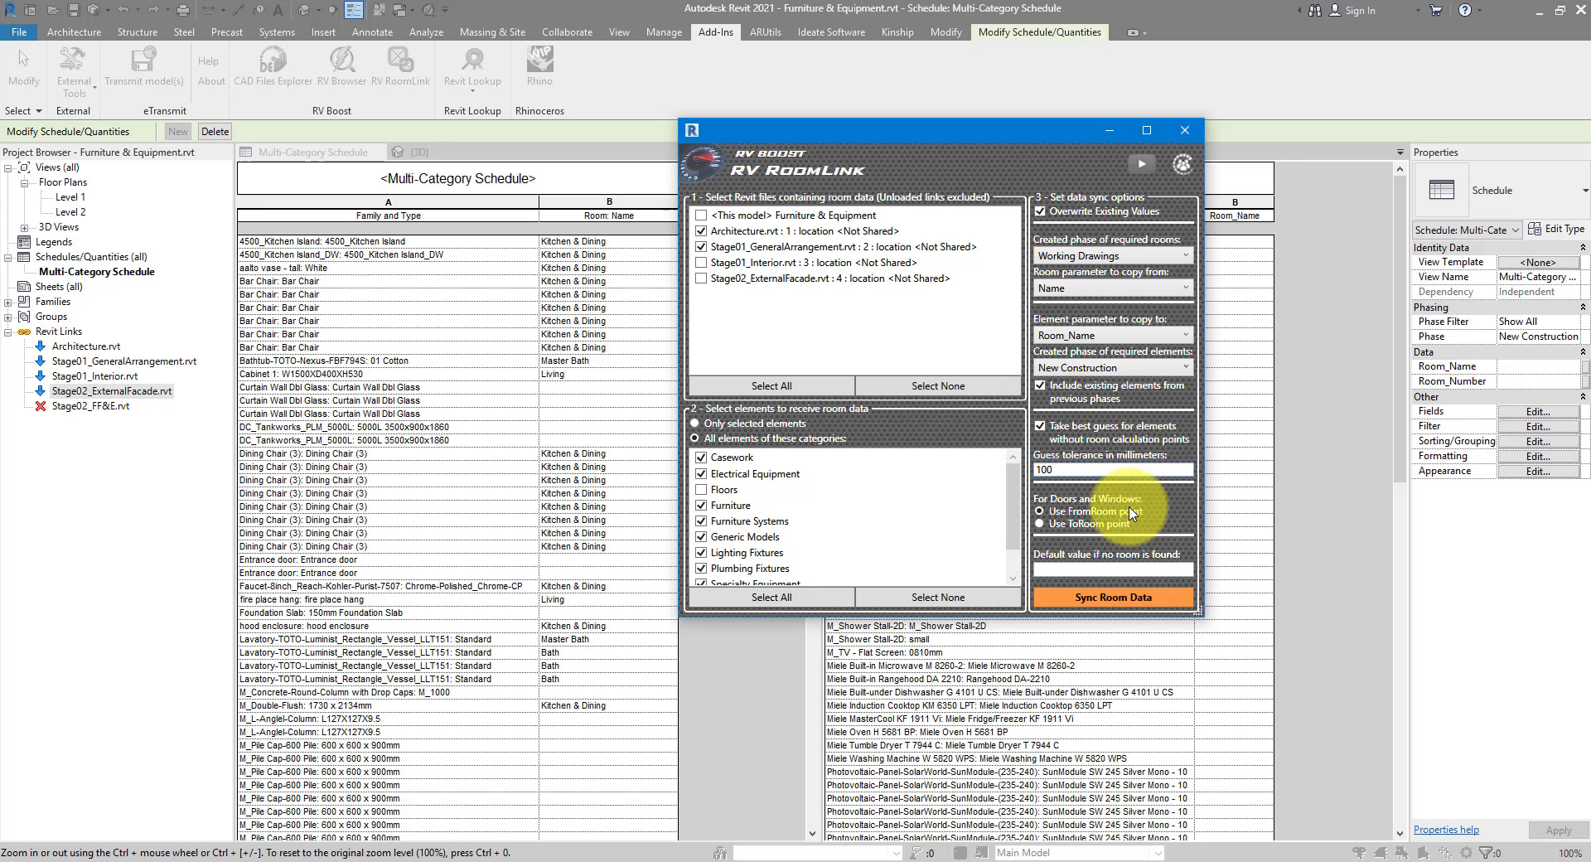
left_click(1132, 597)
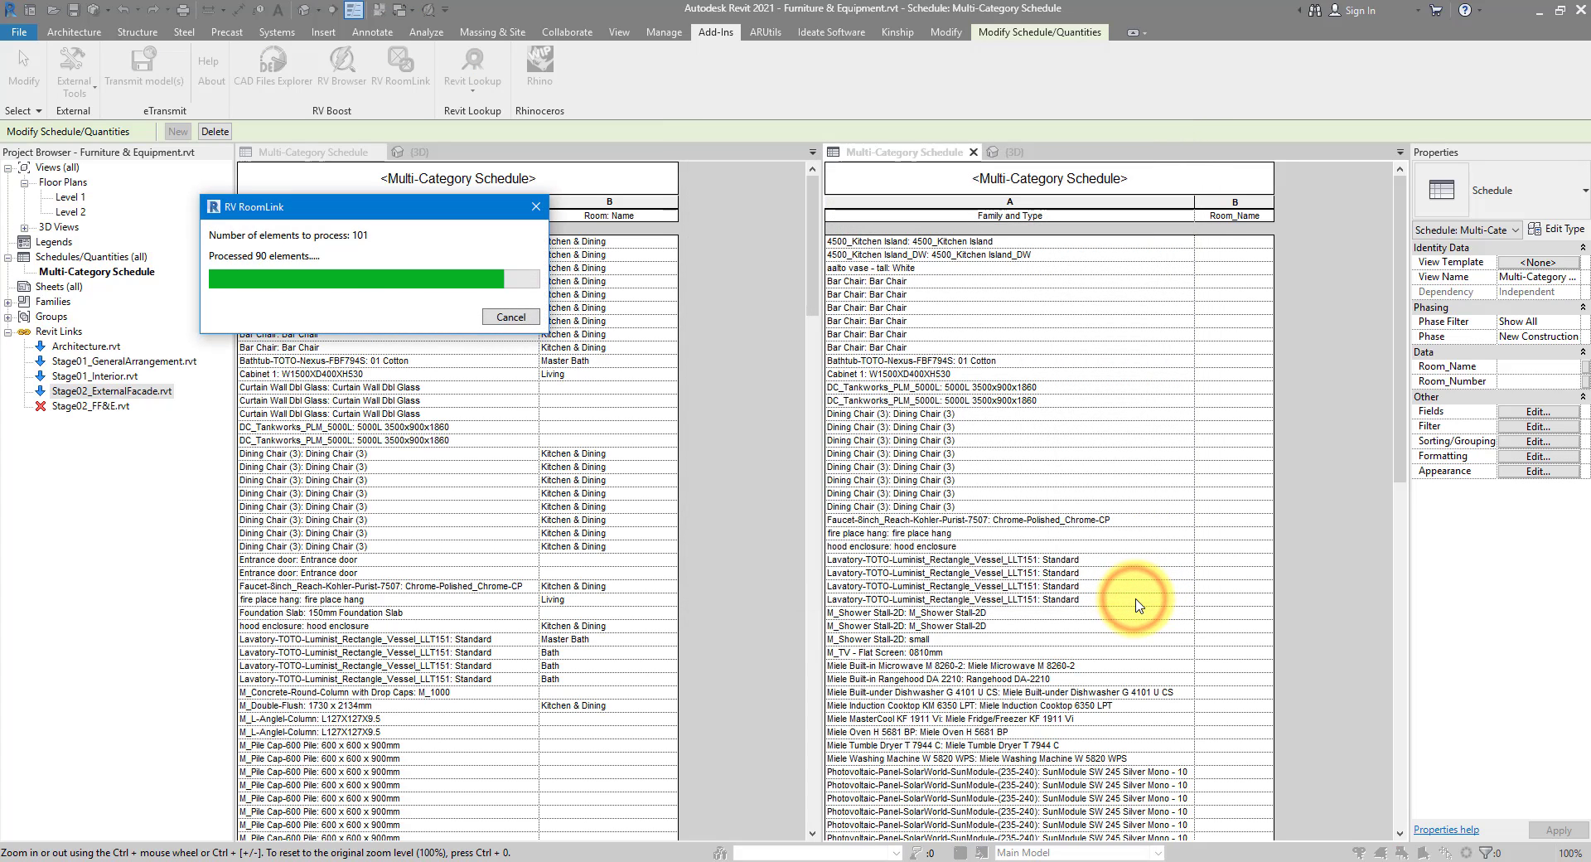
left_click(509, 318)
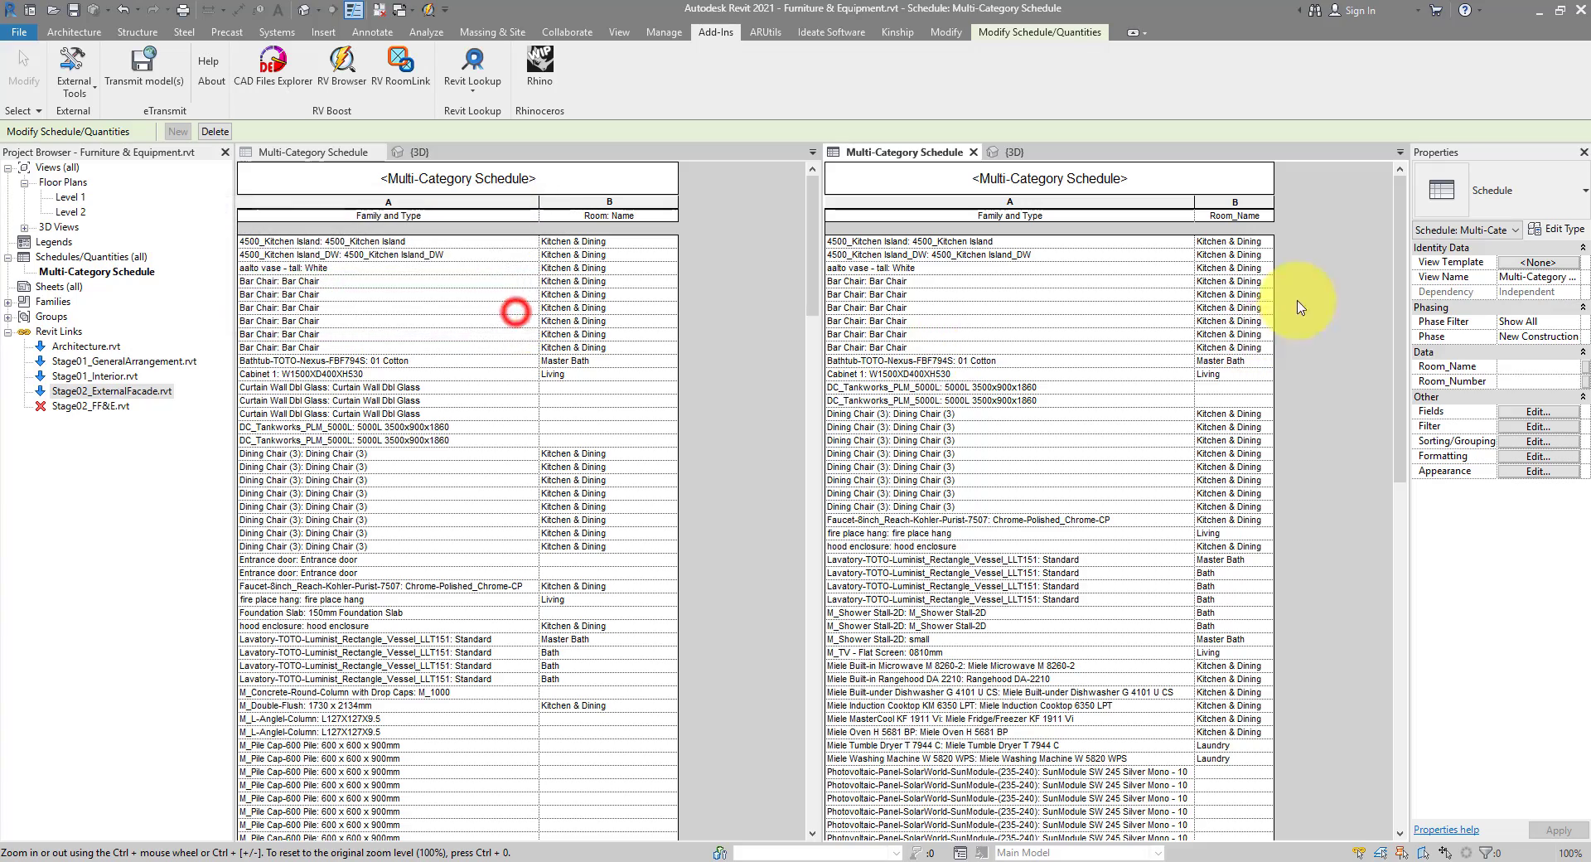
Review the Room_Name values through the whole Furniture & Equipment schedule
left_click_drag(1399, 226, 1407, 581)
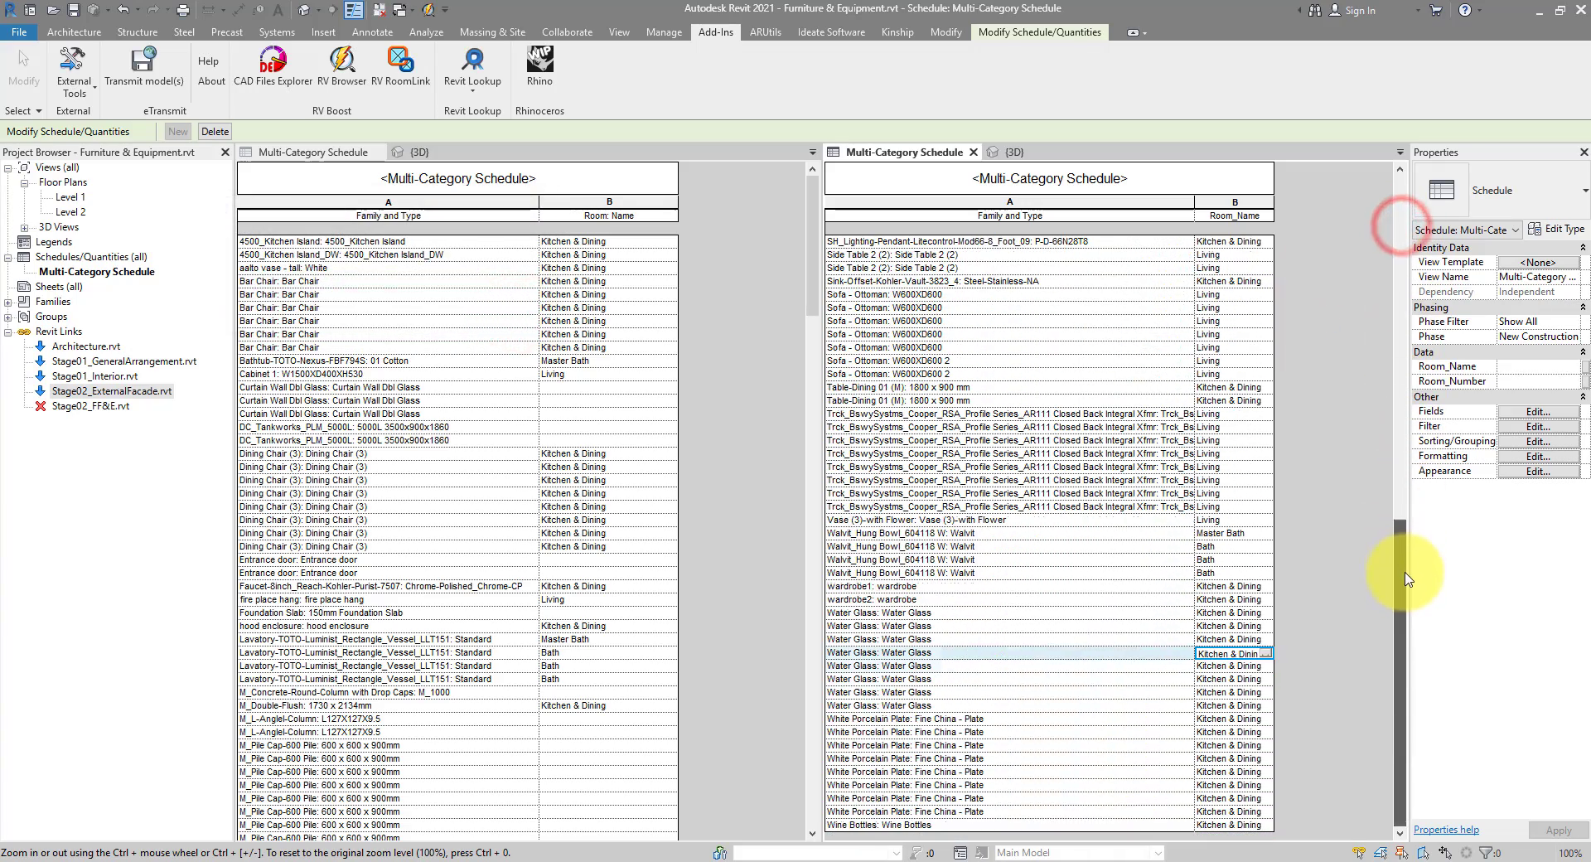
left_click(1407, 581)
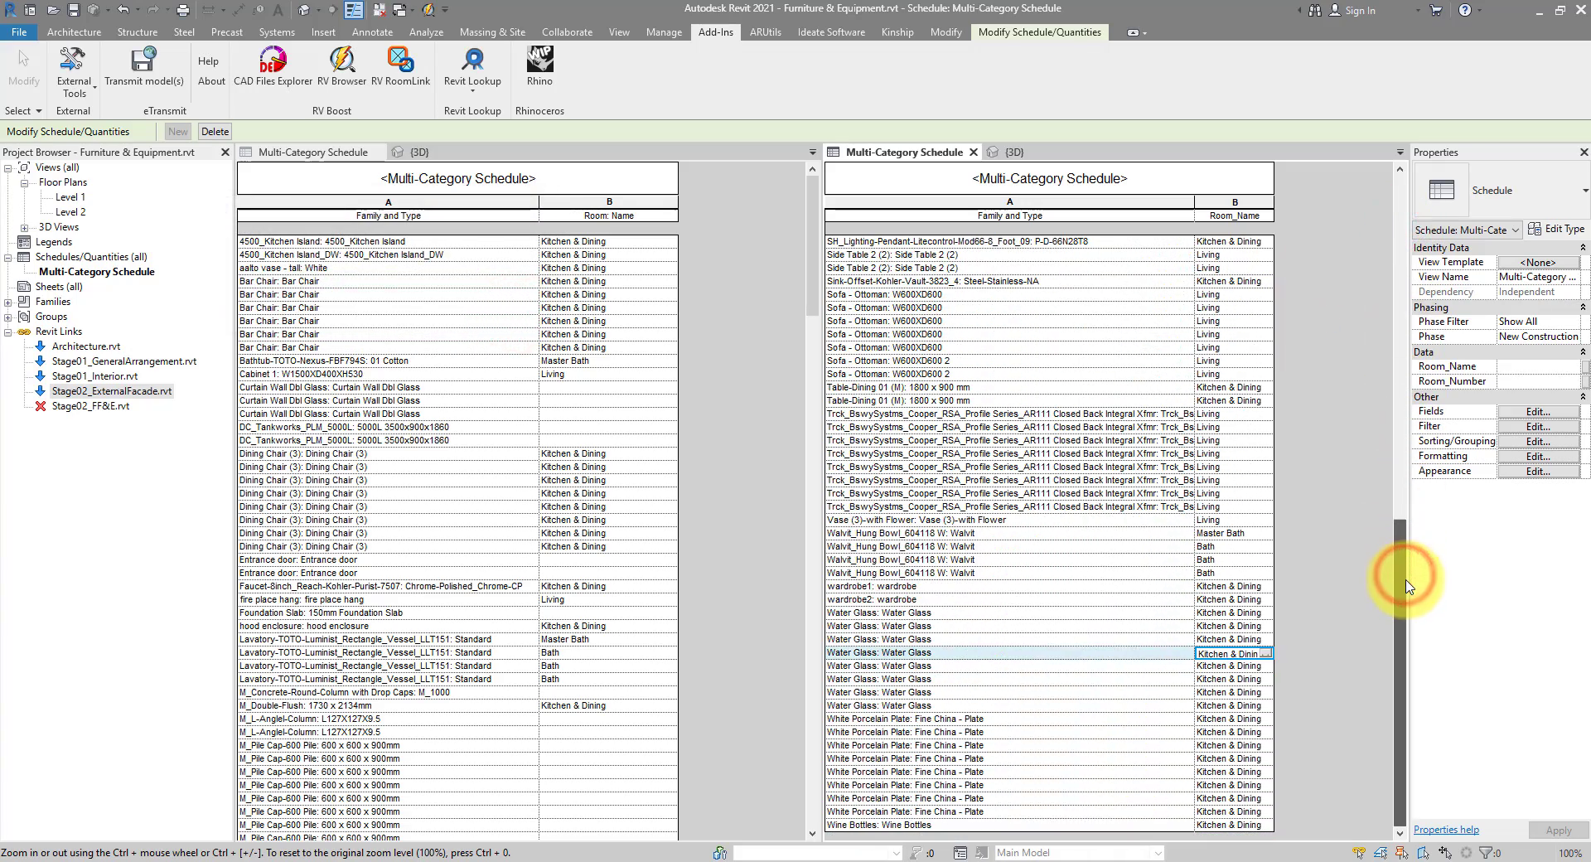
left_click_drag(1407, 580, 1407, 181)
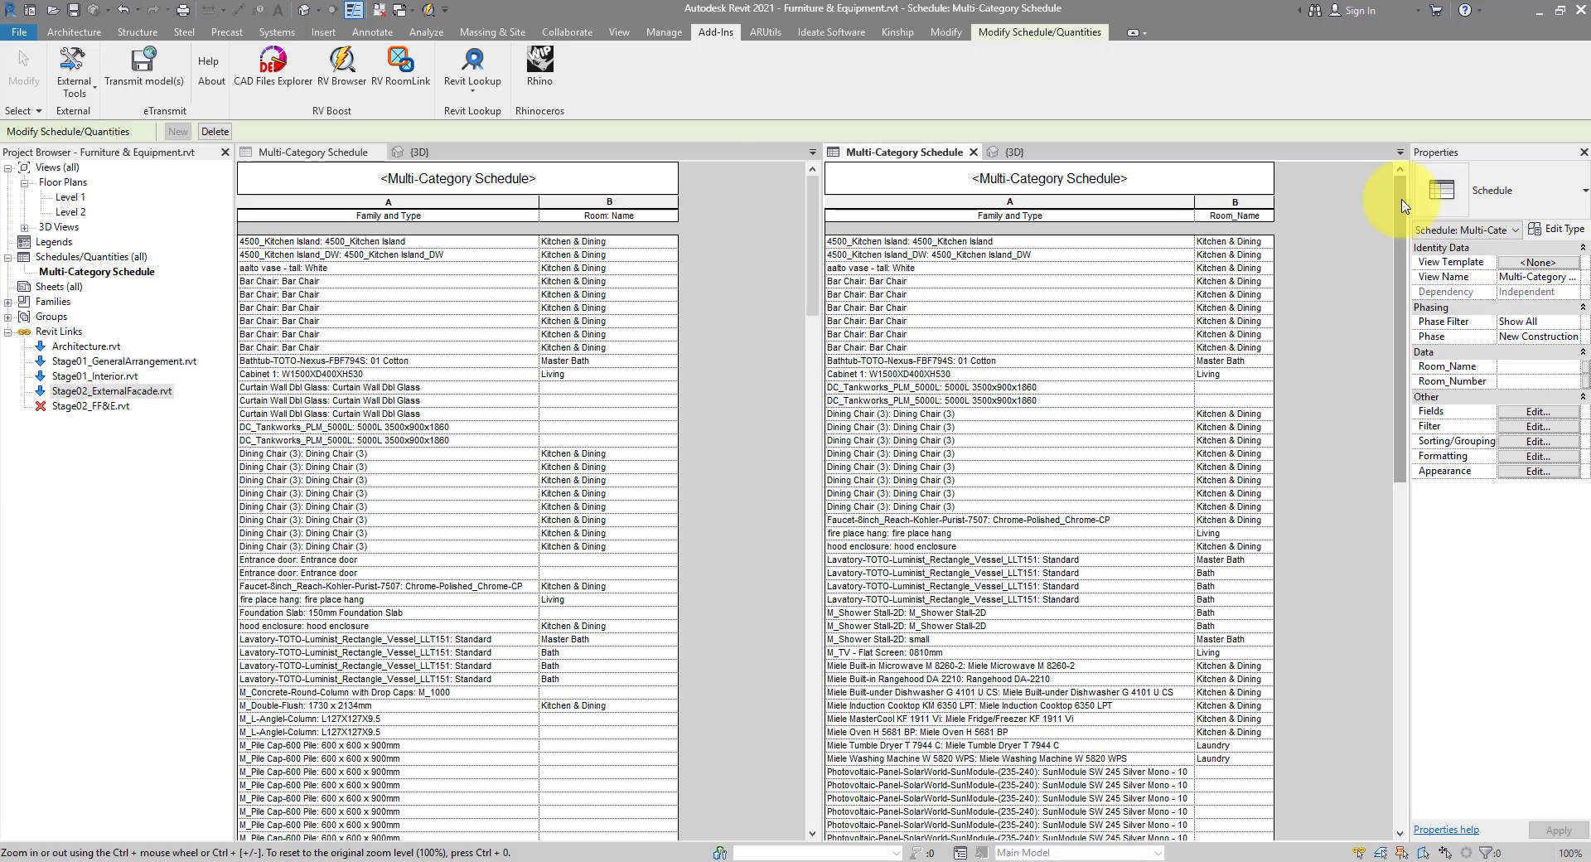
Compare the 3D views and Multi-Category Schedules of the Furniture & Equipment and sample project models
left_click(1010, 152)
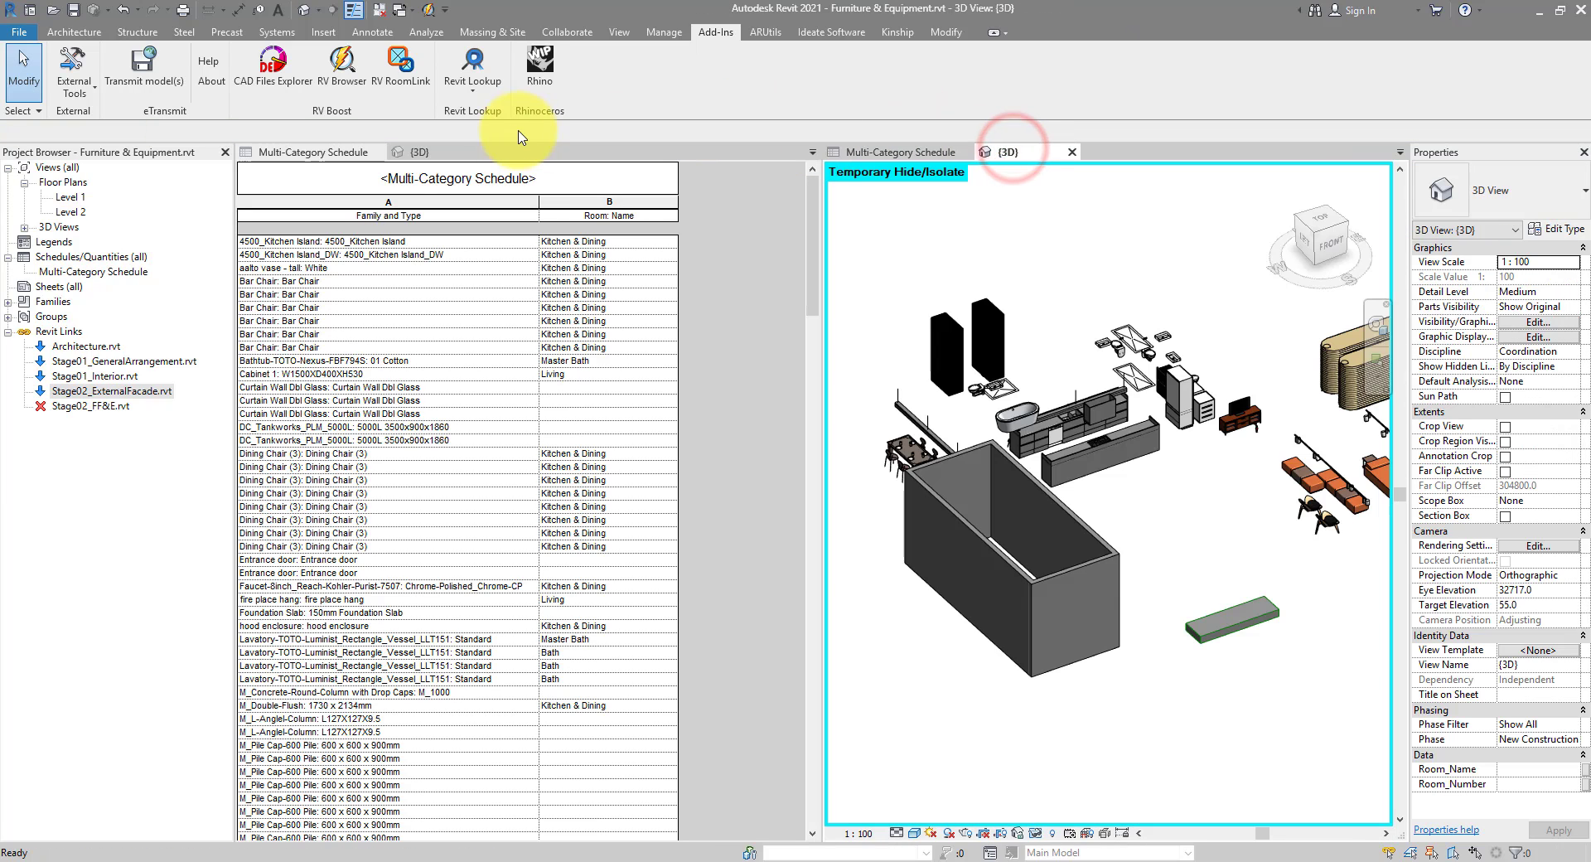
left_click(409, 152)
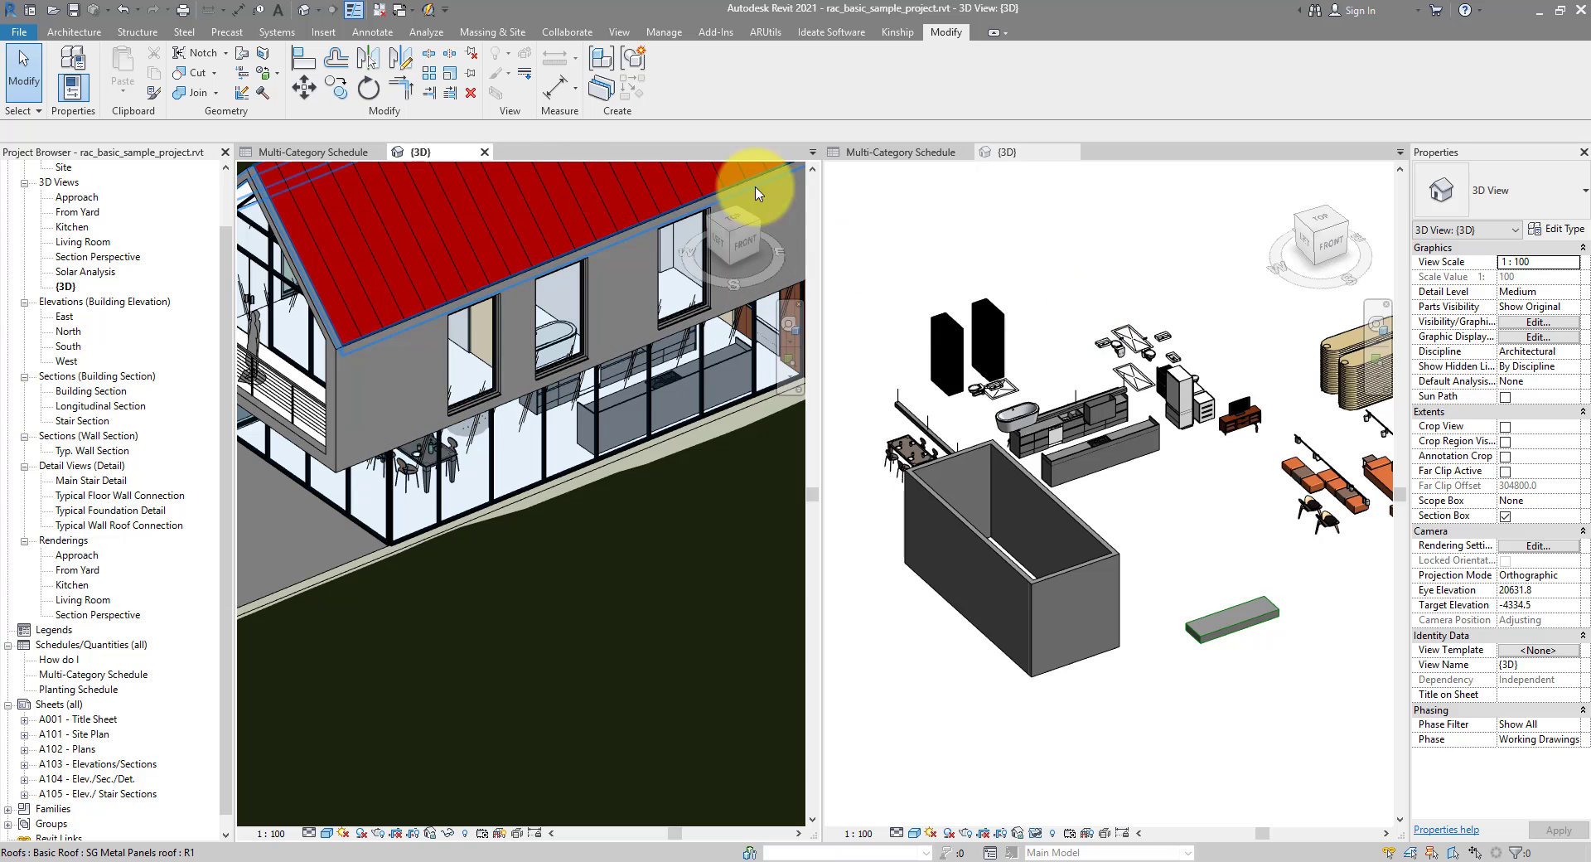
left_click(274, 154)
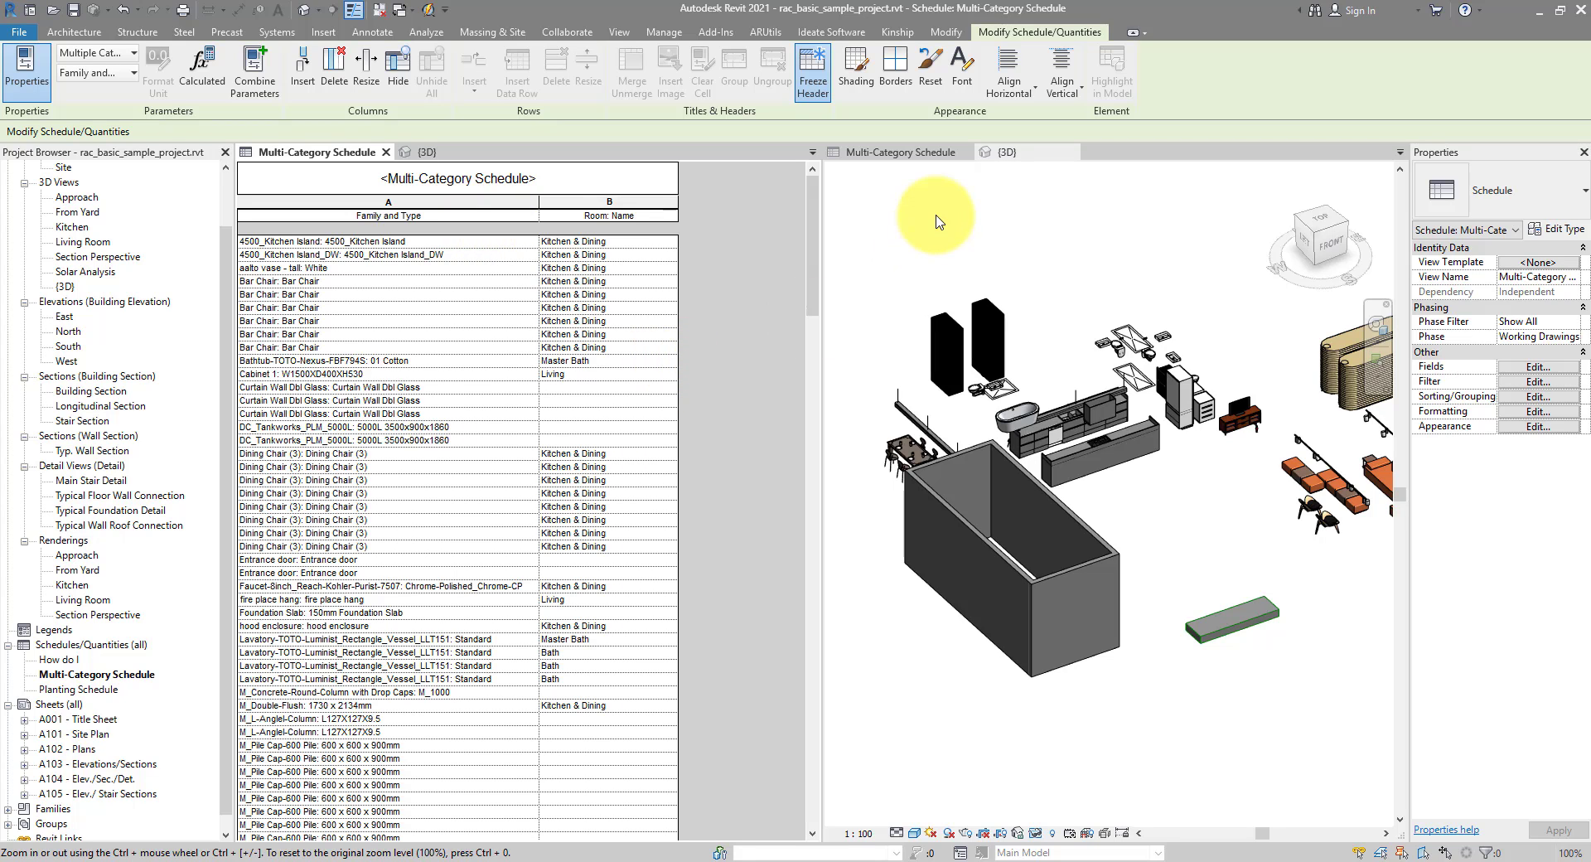
left_click(916, 154)
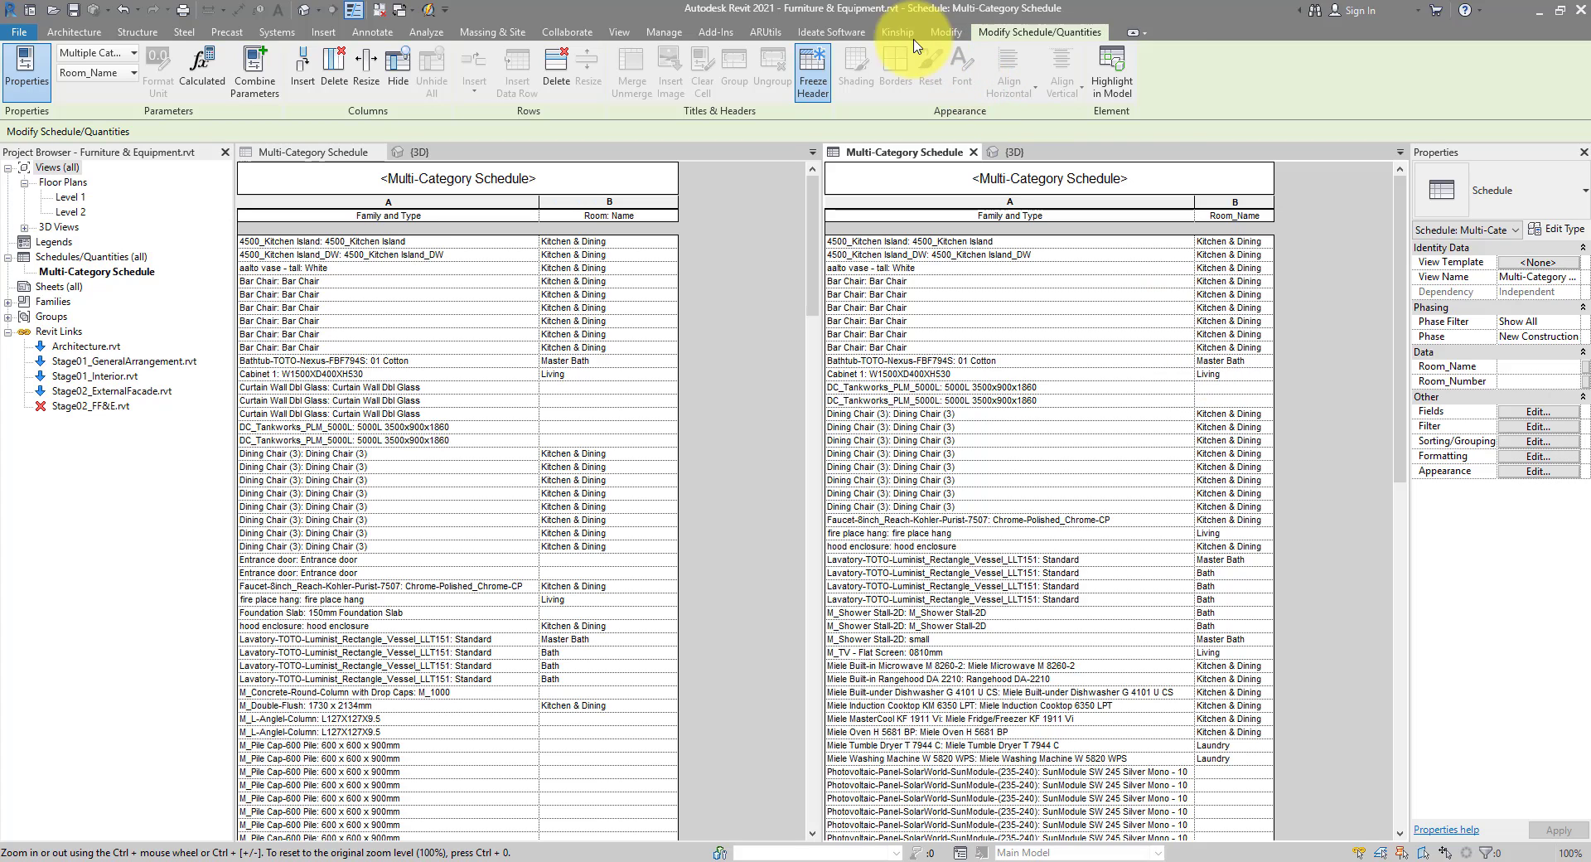
Reopen RV RoomLink, examine the best-guess option and guess tolerance for elements without room calculation points, and close it without syncing
left_click(756, 33)
left_click(716, 33)
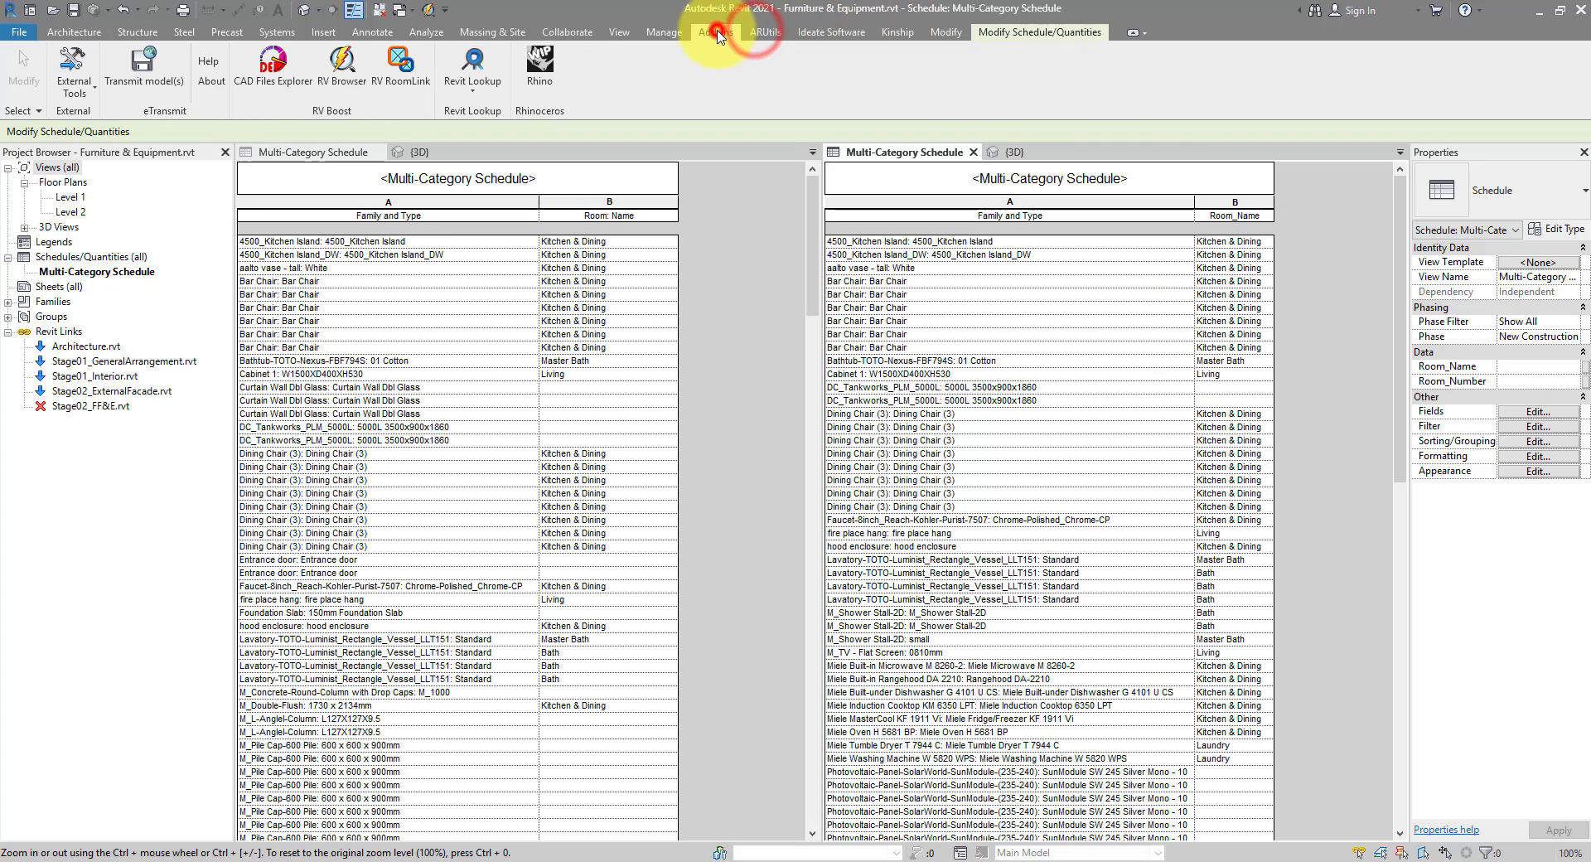
left_click(413, 79)
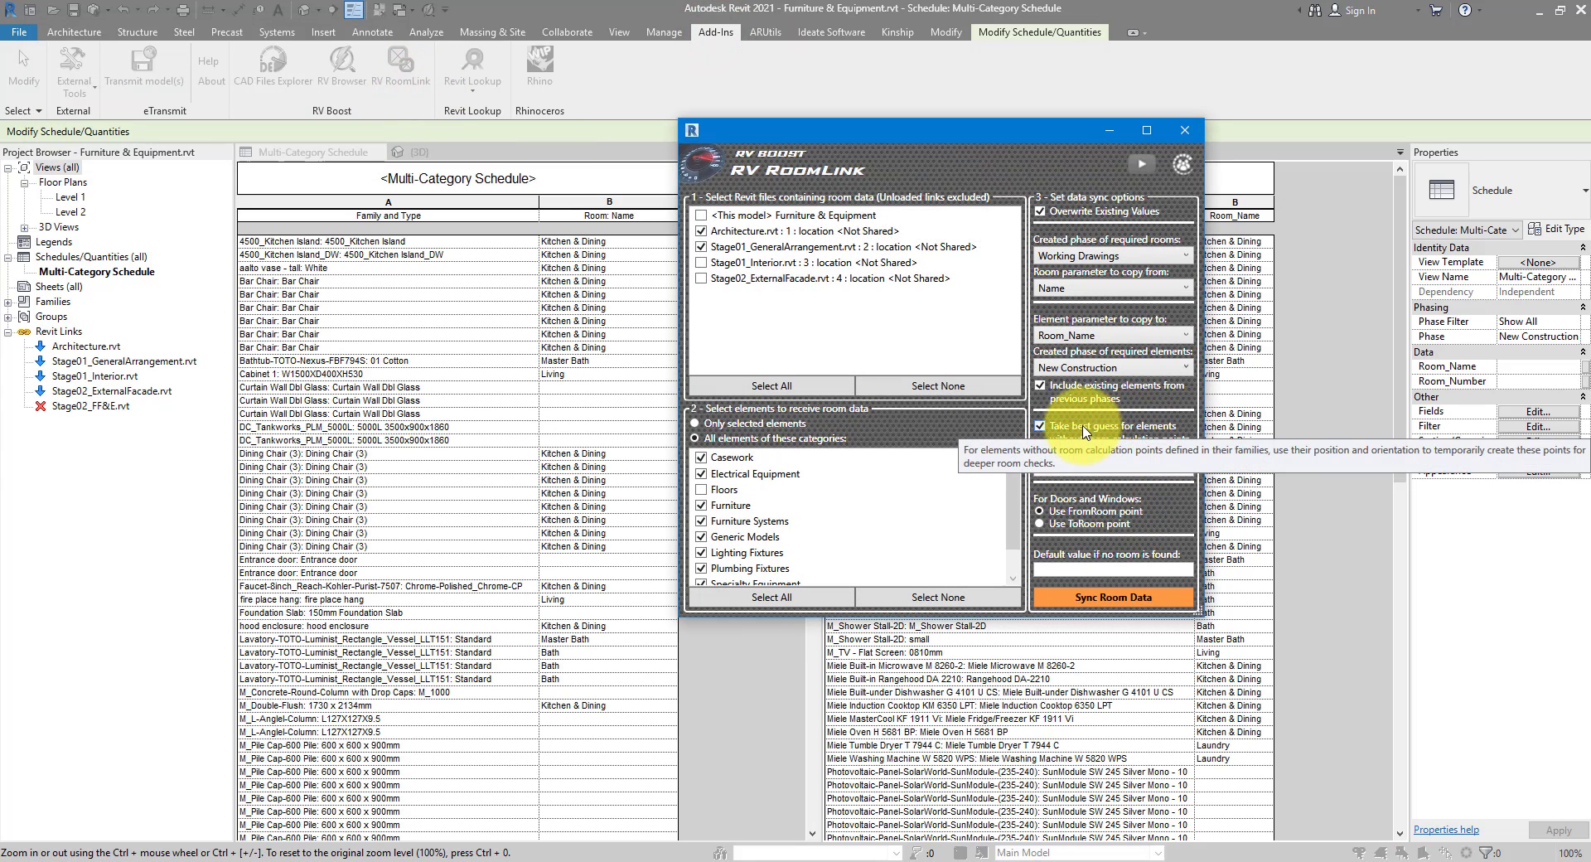
mouse_move(1183, 456)
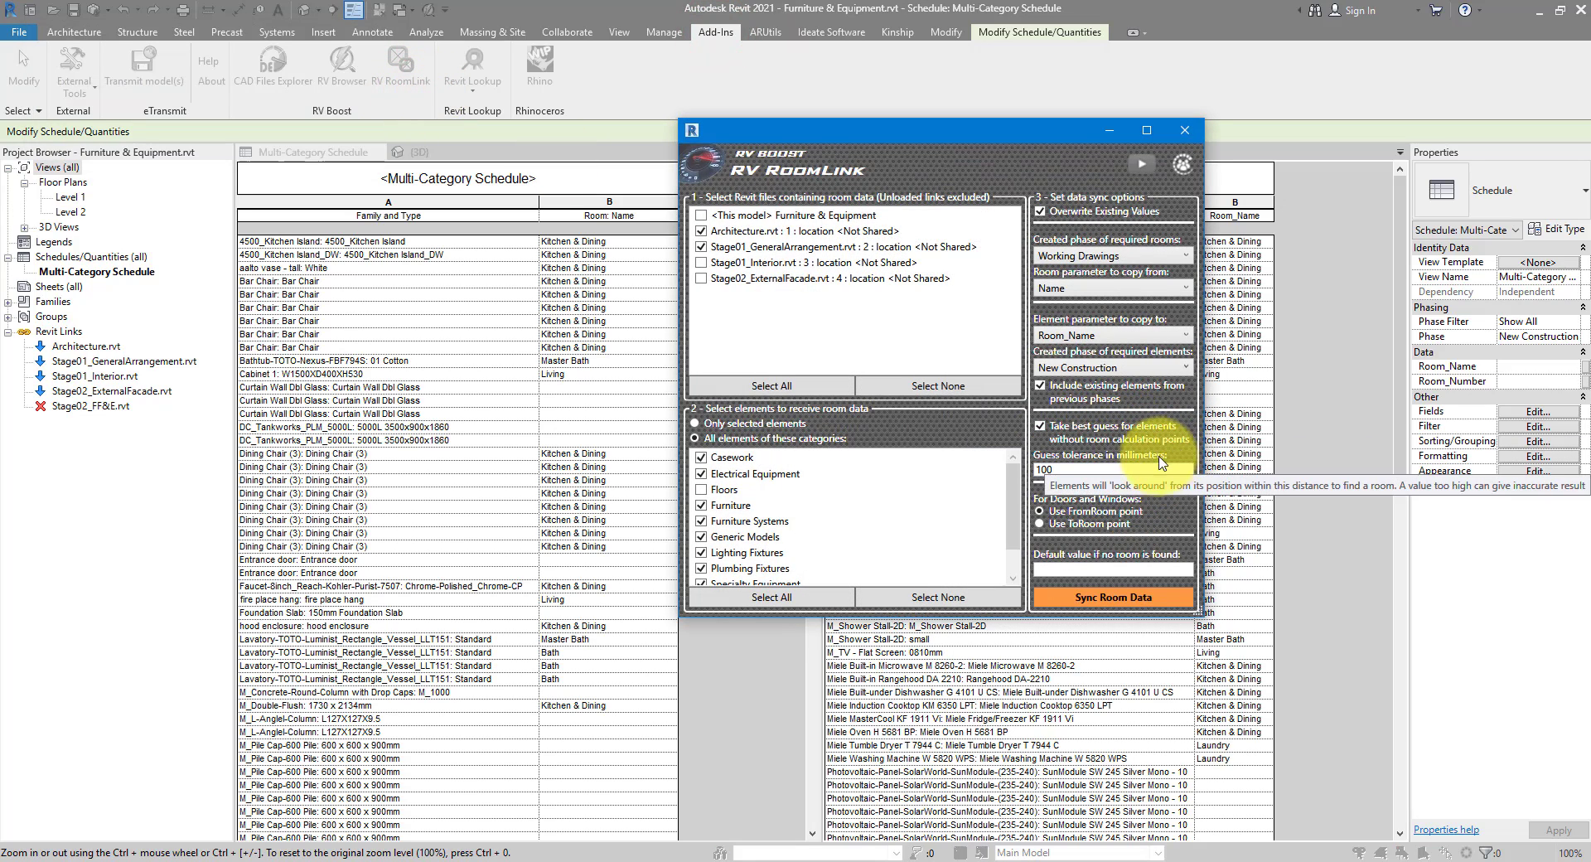
double_click(1116, 465)
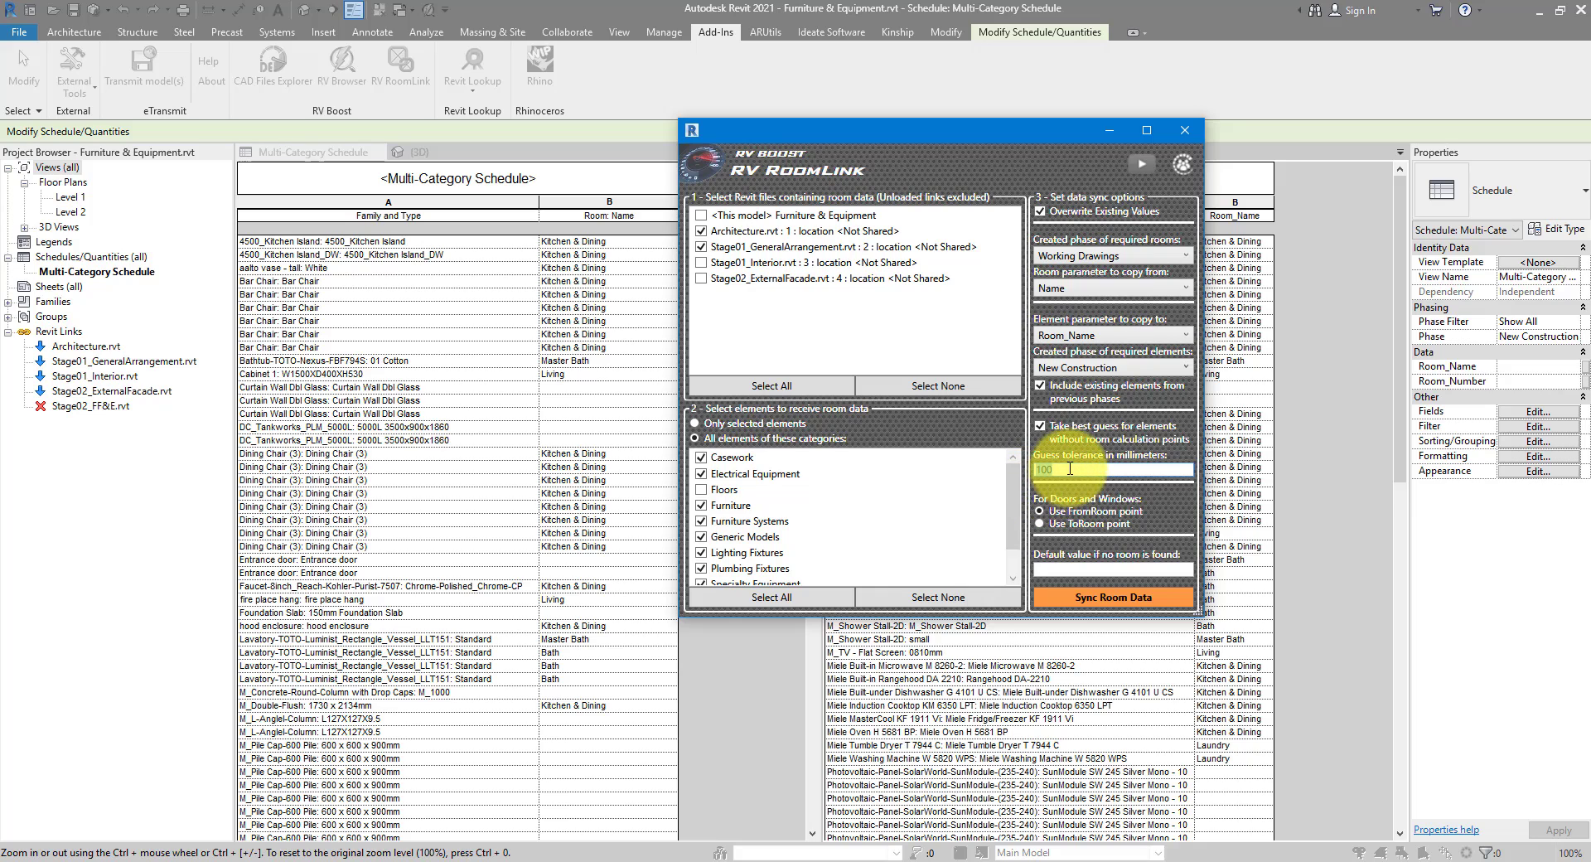
mouse_move(1069, 469)
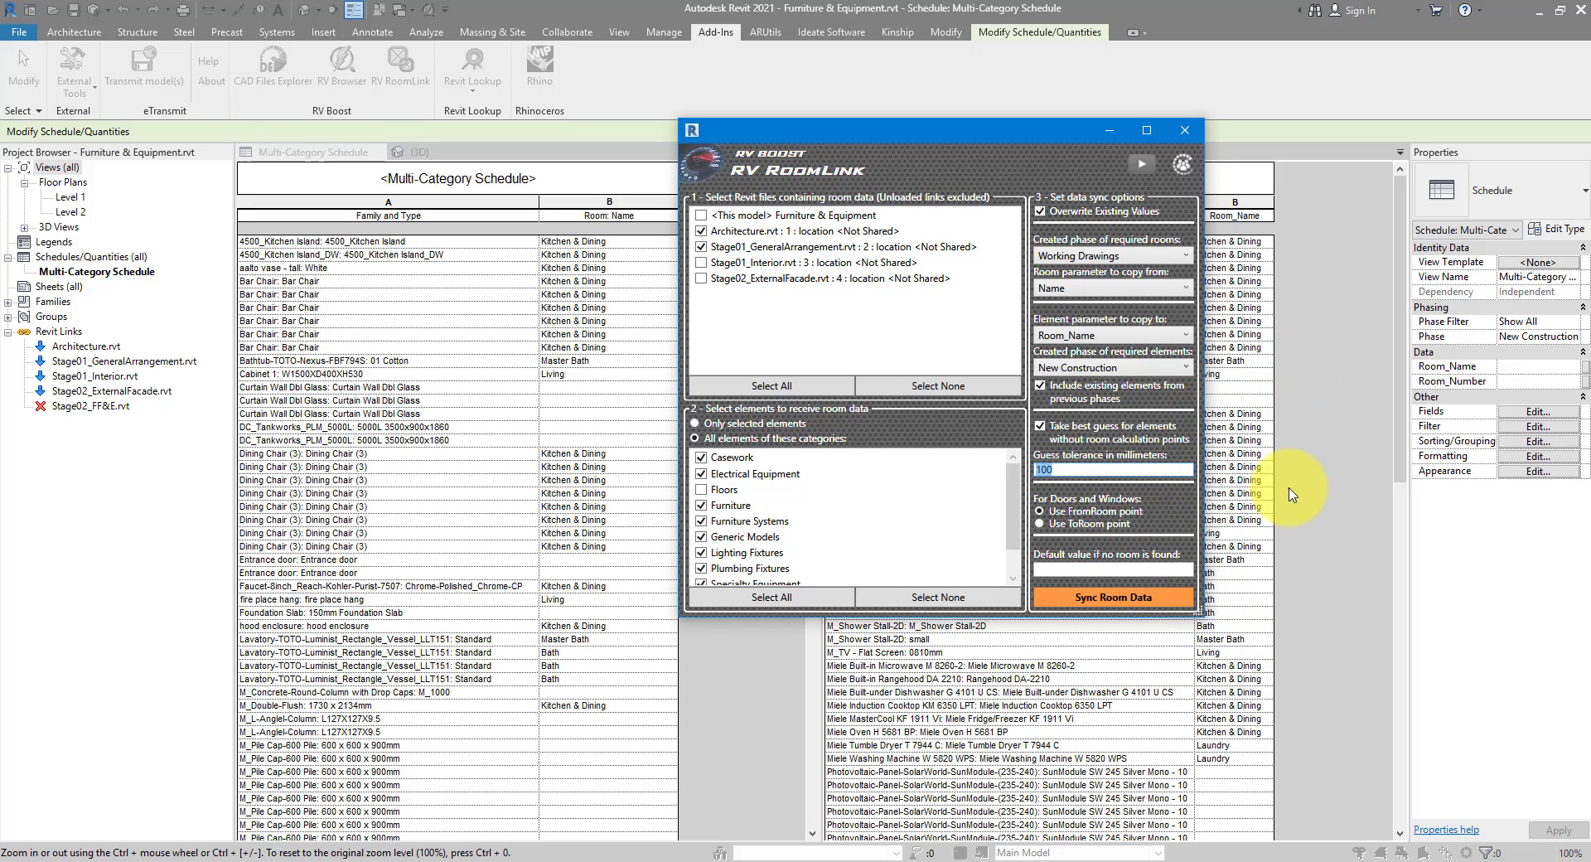
mouse_move(1113, 431)
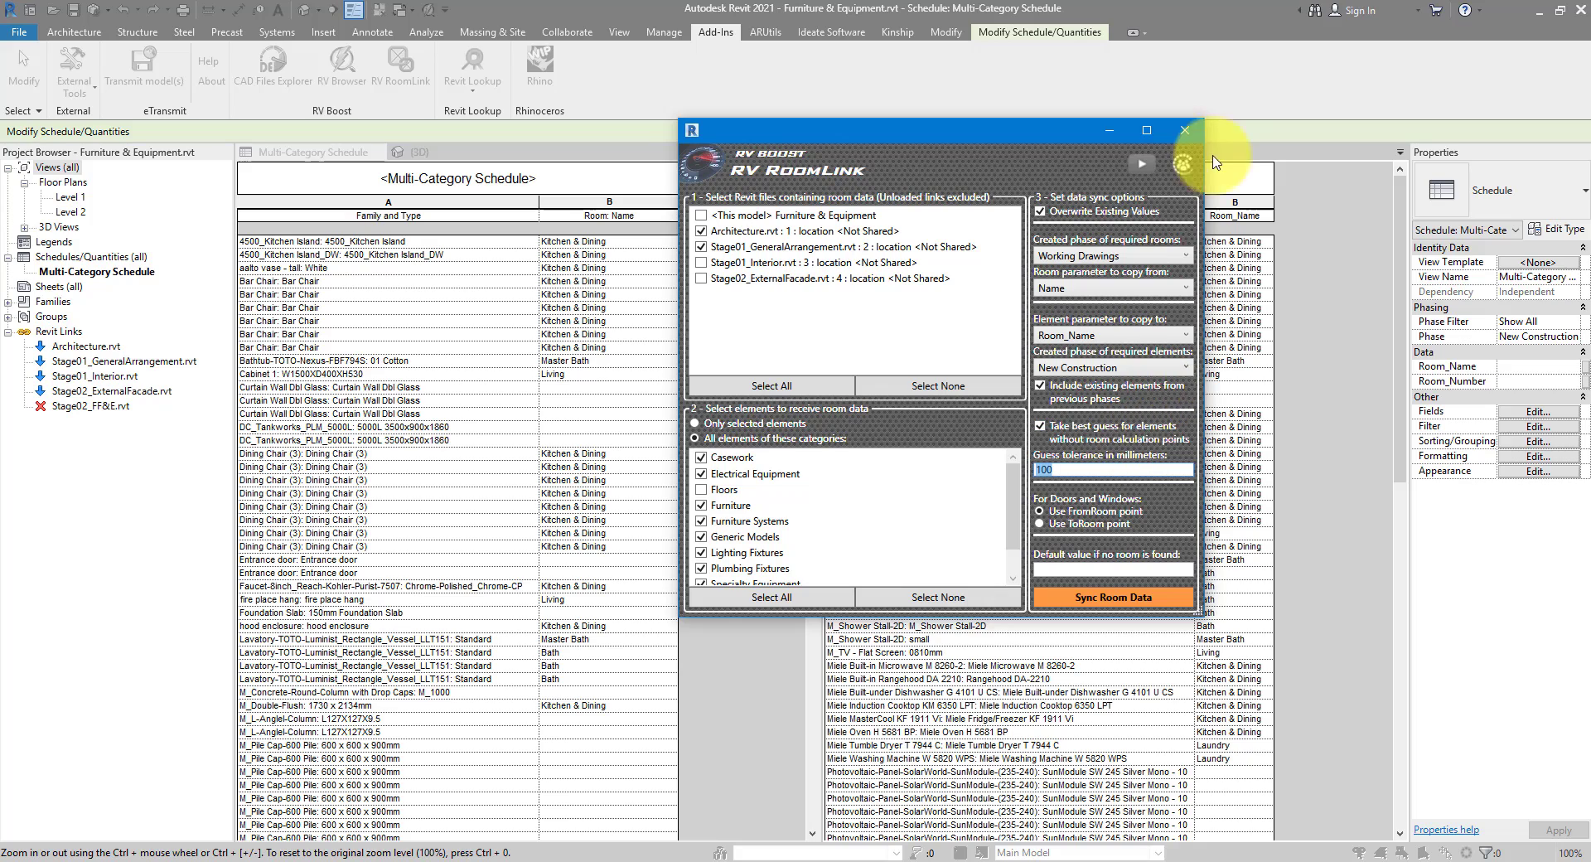
left_click(1185, 131)
Open the family of the Living room's Cabinet 1 for editing from the 3D view and enable its Room Calculation Point
left_click(1028, 154)
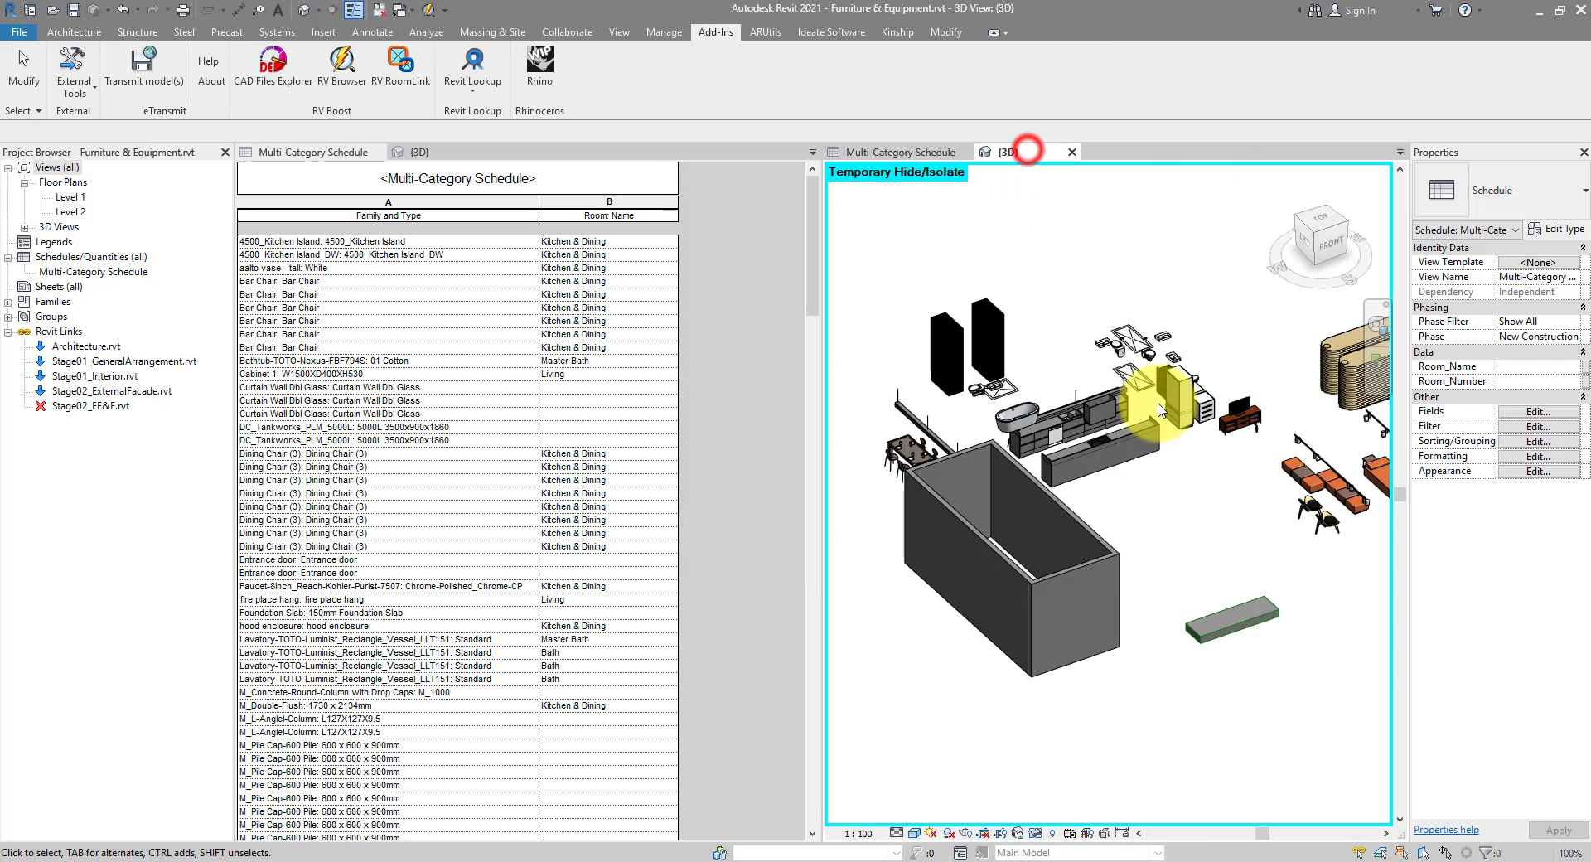
scroll(1252, 462, "up", 5)
left_click(1248, 377)
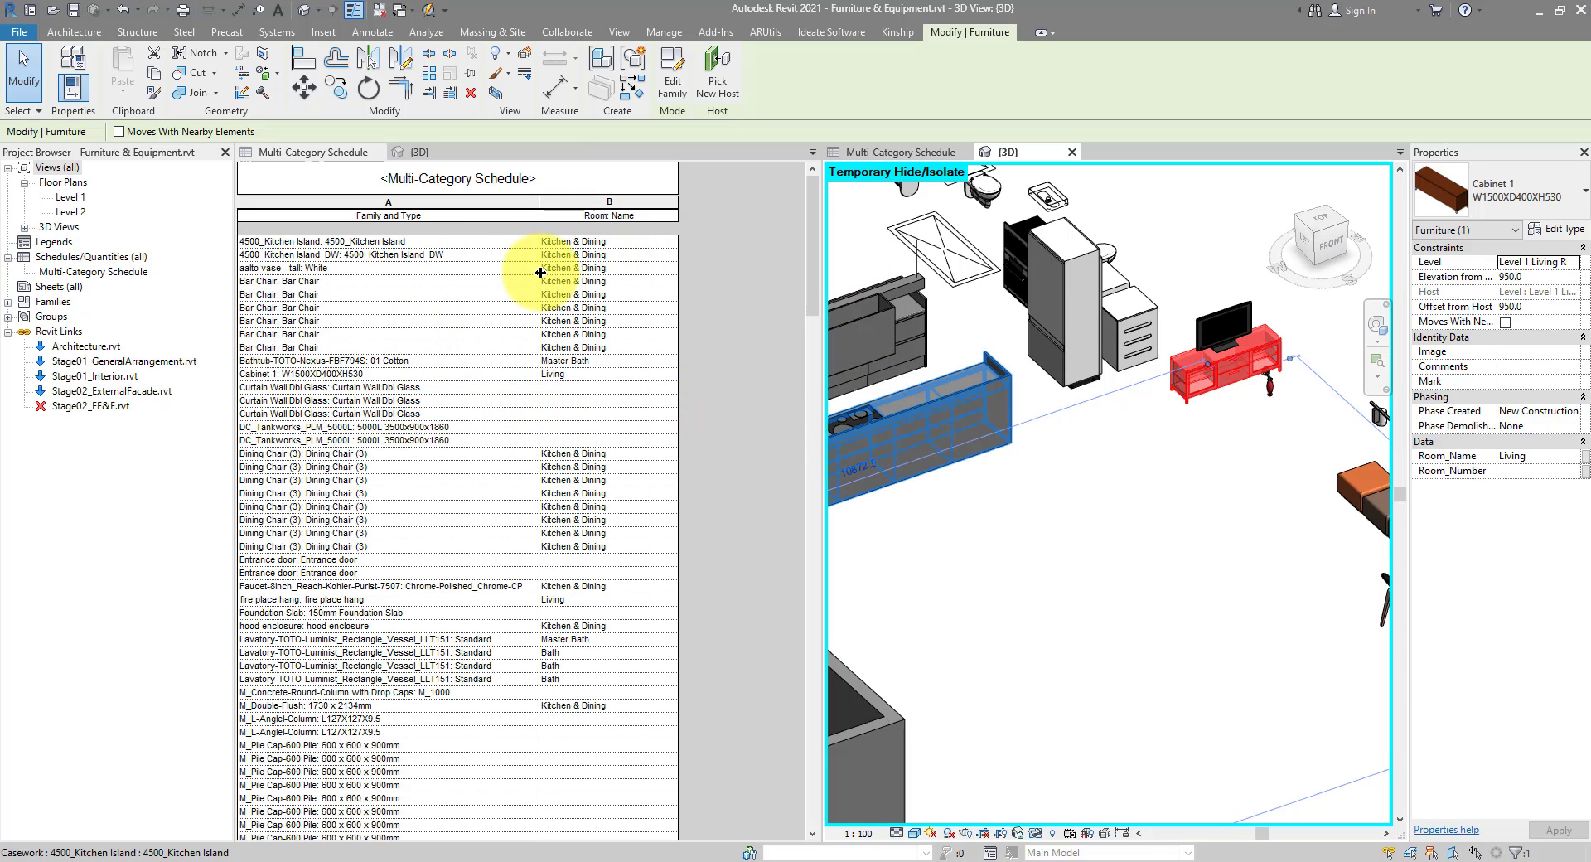
left_click(674, 86)
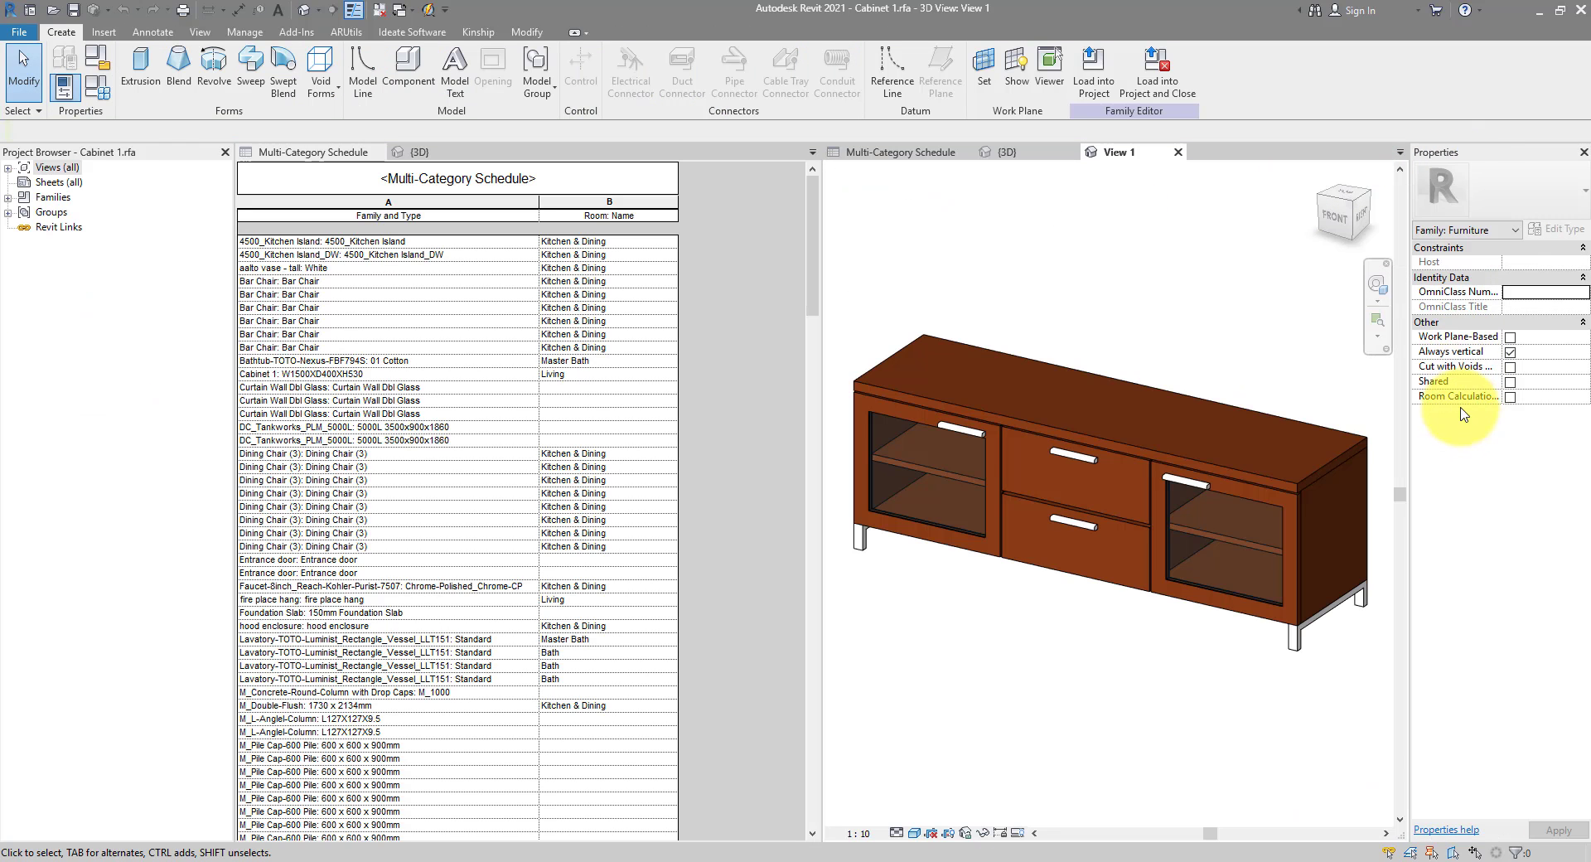
left_click(1510, 398)
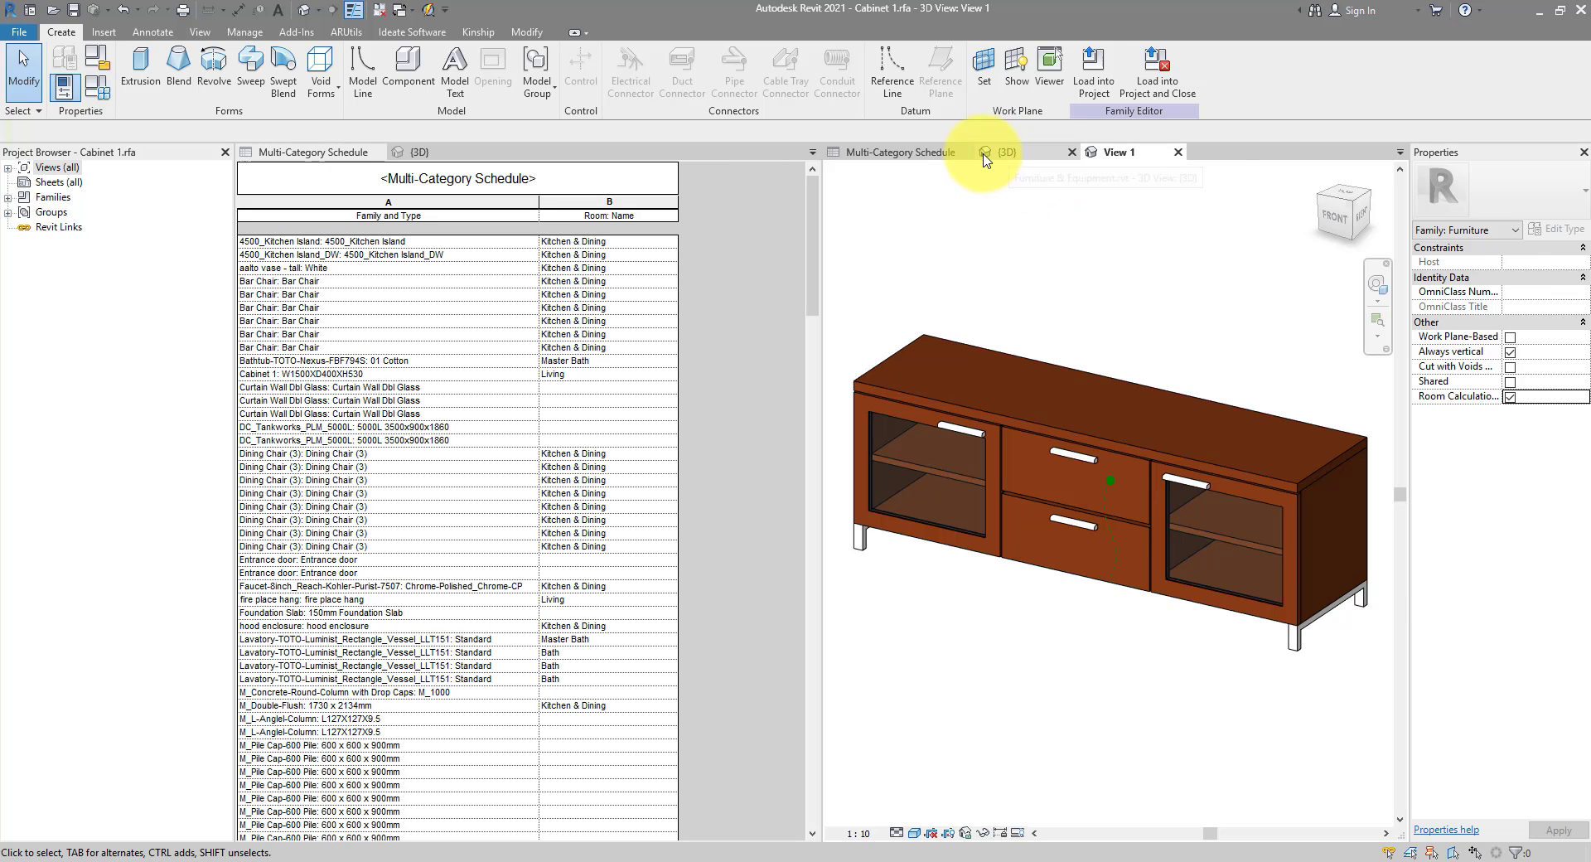
Reopen RV RoomLink from the furniture schedule, examine the best-guess and FromRoom/ToRoom options for doors and windows, and close it
left_click(954, 153)
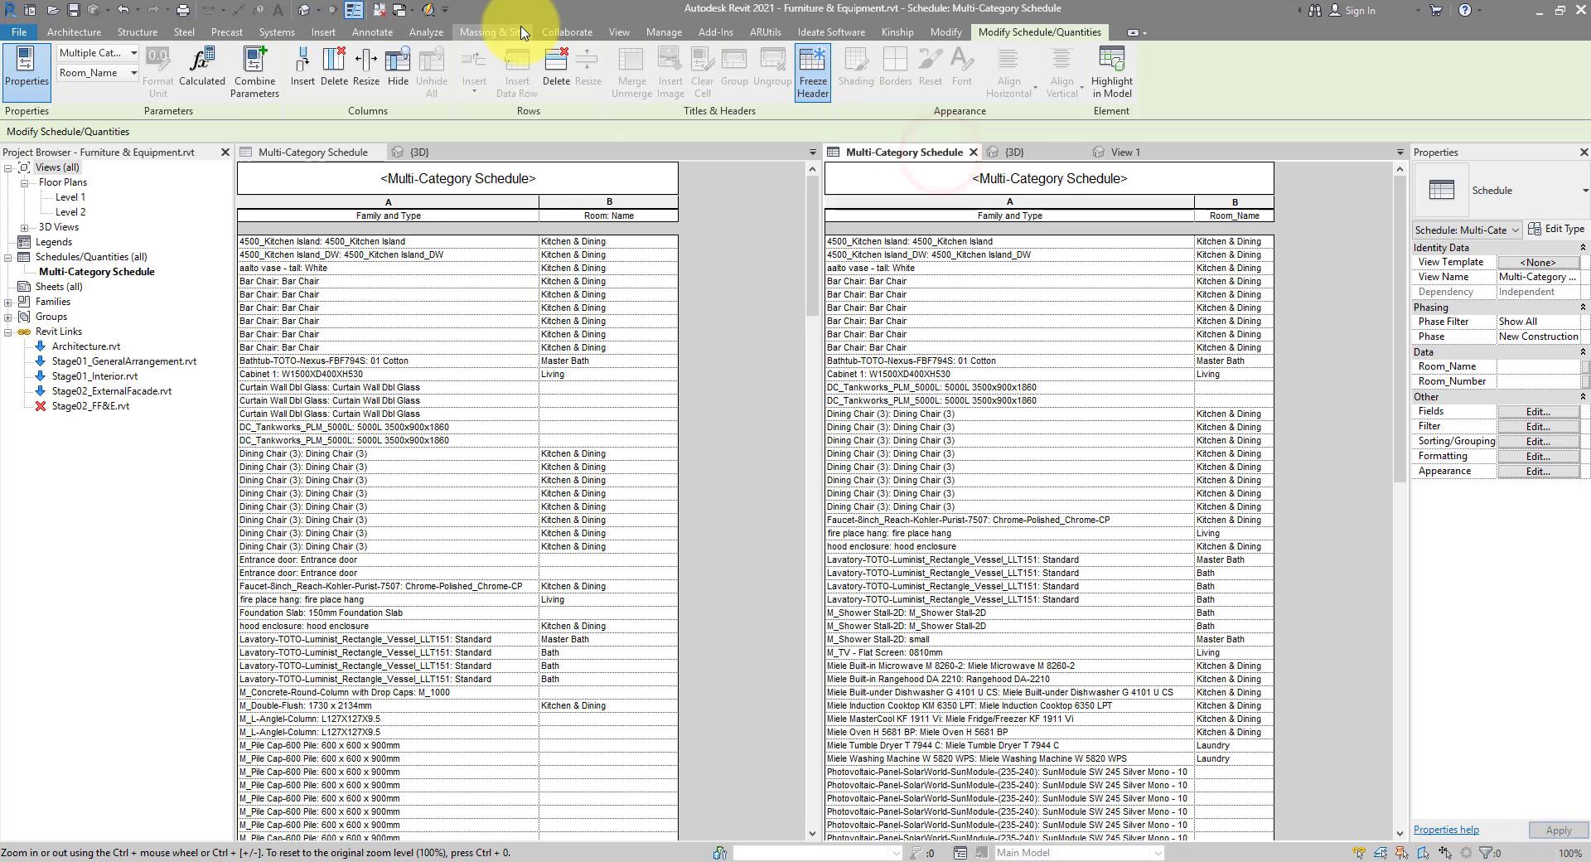
left_click(718, 35)
left_click(424, 73)
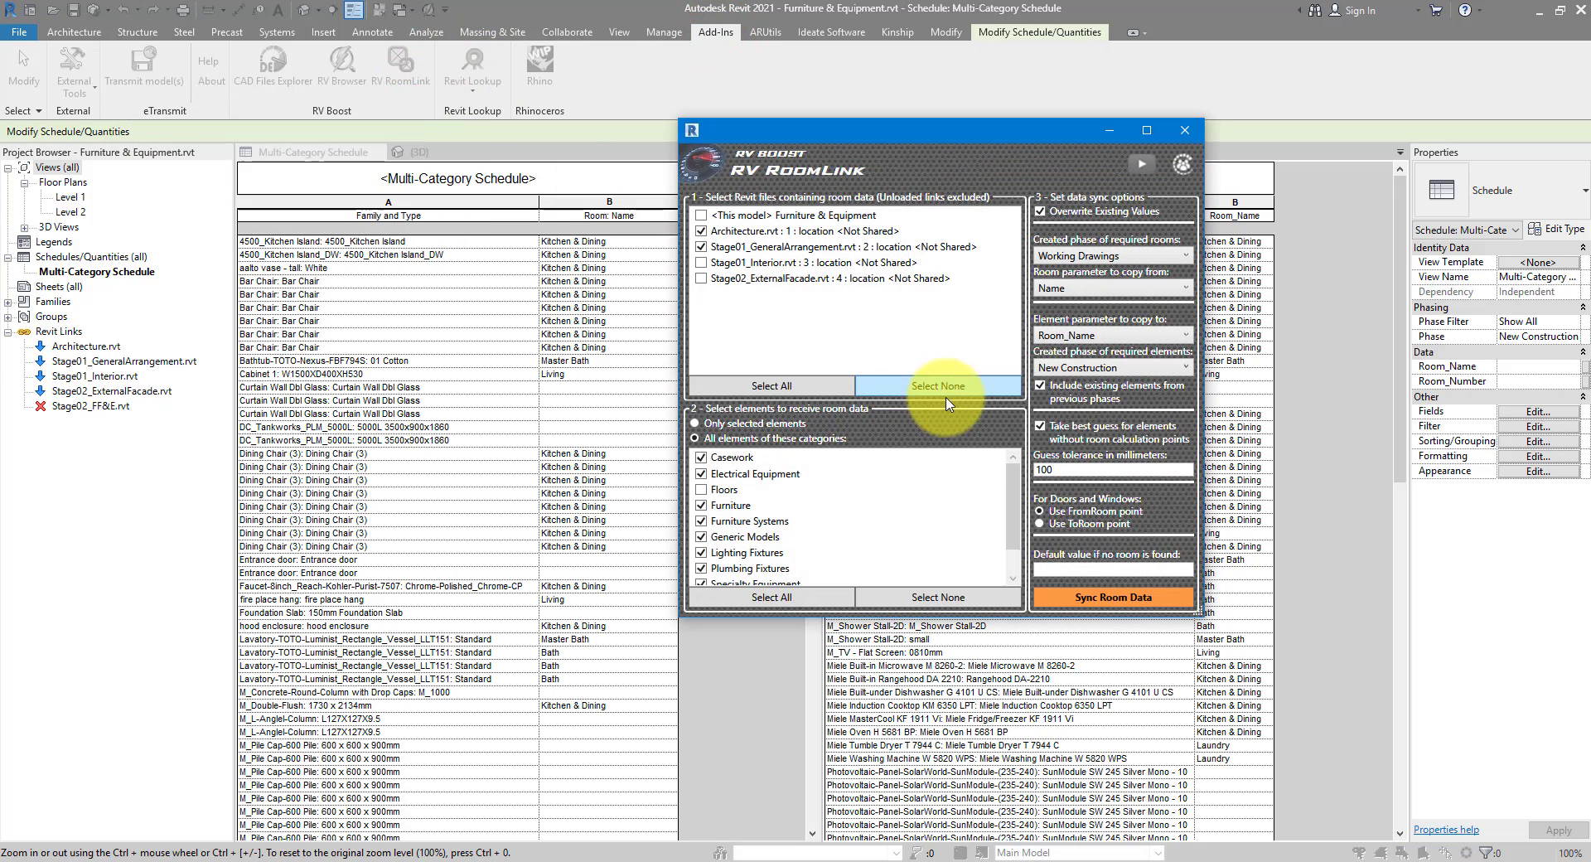
left_click(1044, 427)
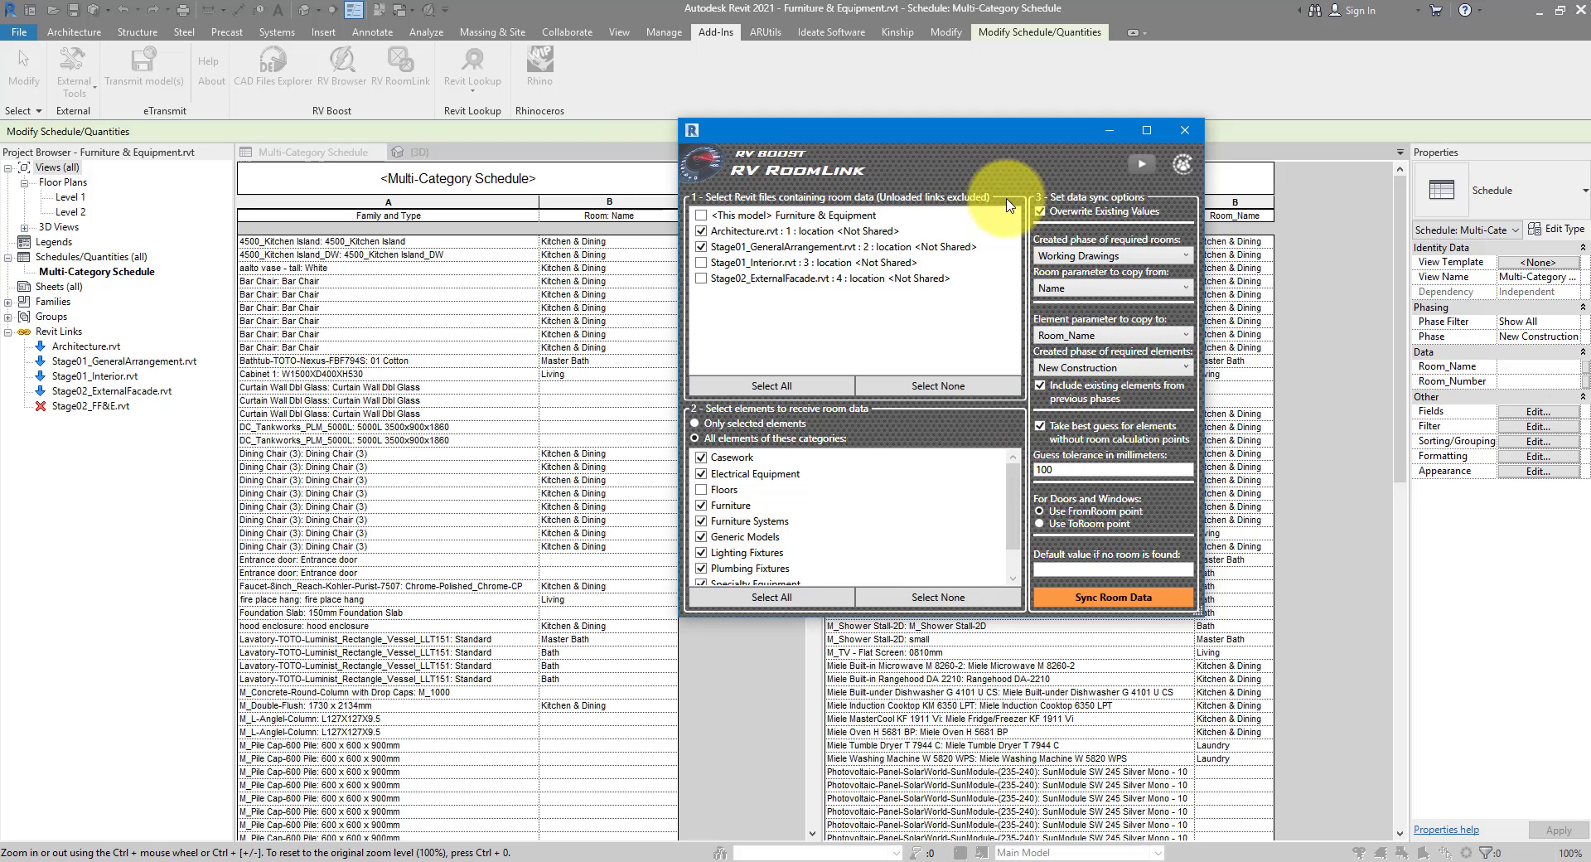
left_click_drag(999, 132, 795, 158)
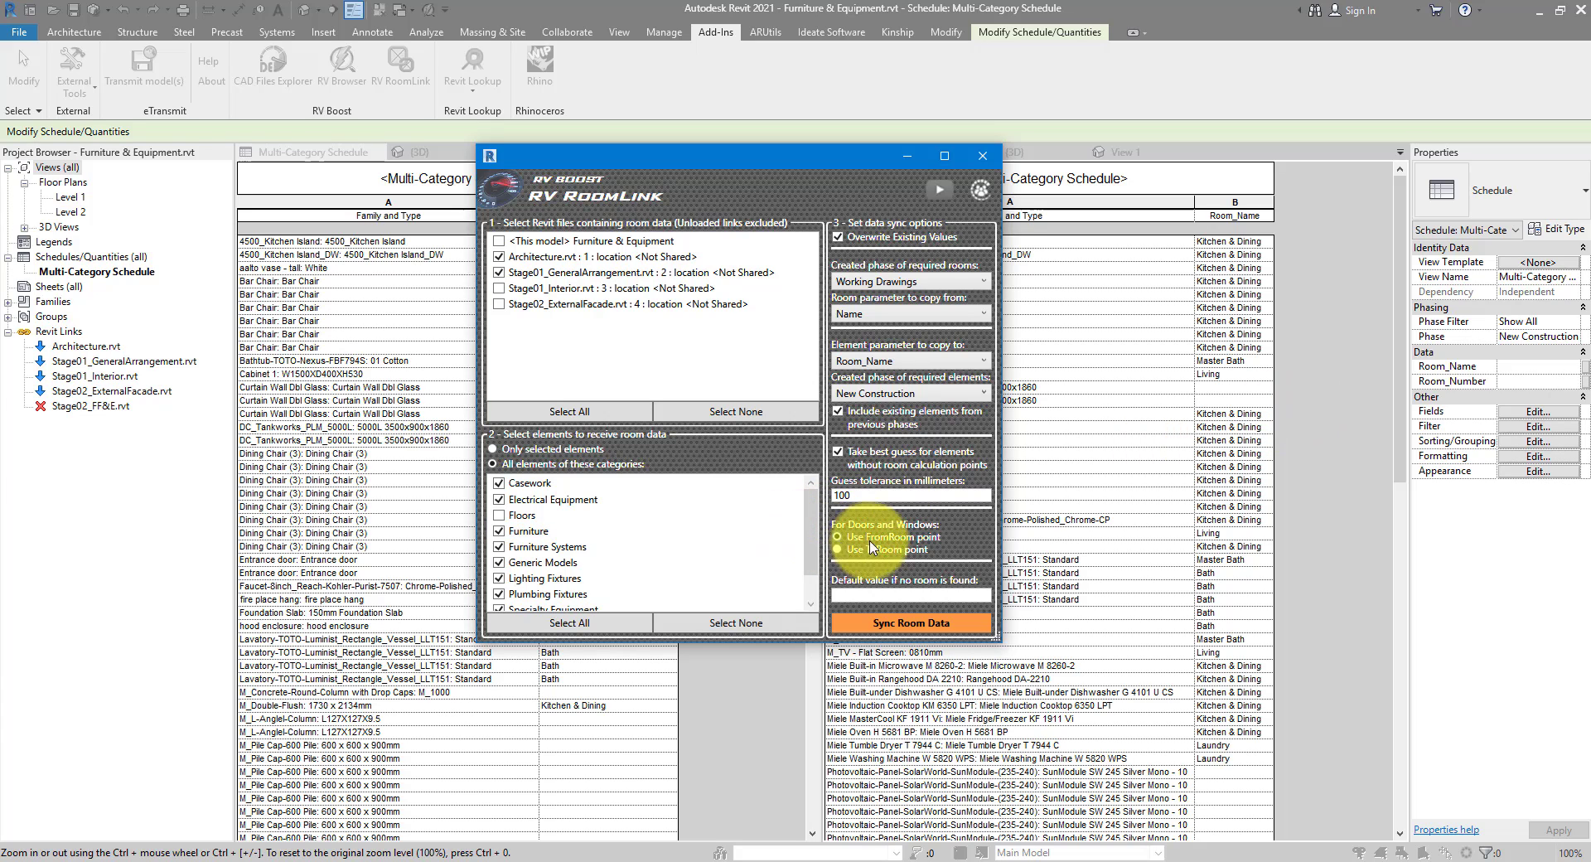
left_click(983, 156)
Open the Single Window family for editing from the sample project's 3D view and enable its Room Calculation Point
left_click(403, 154)
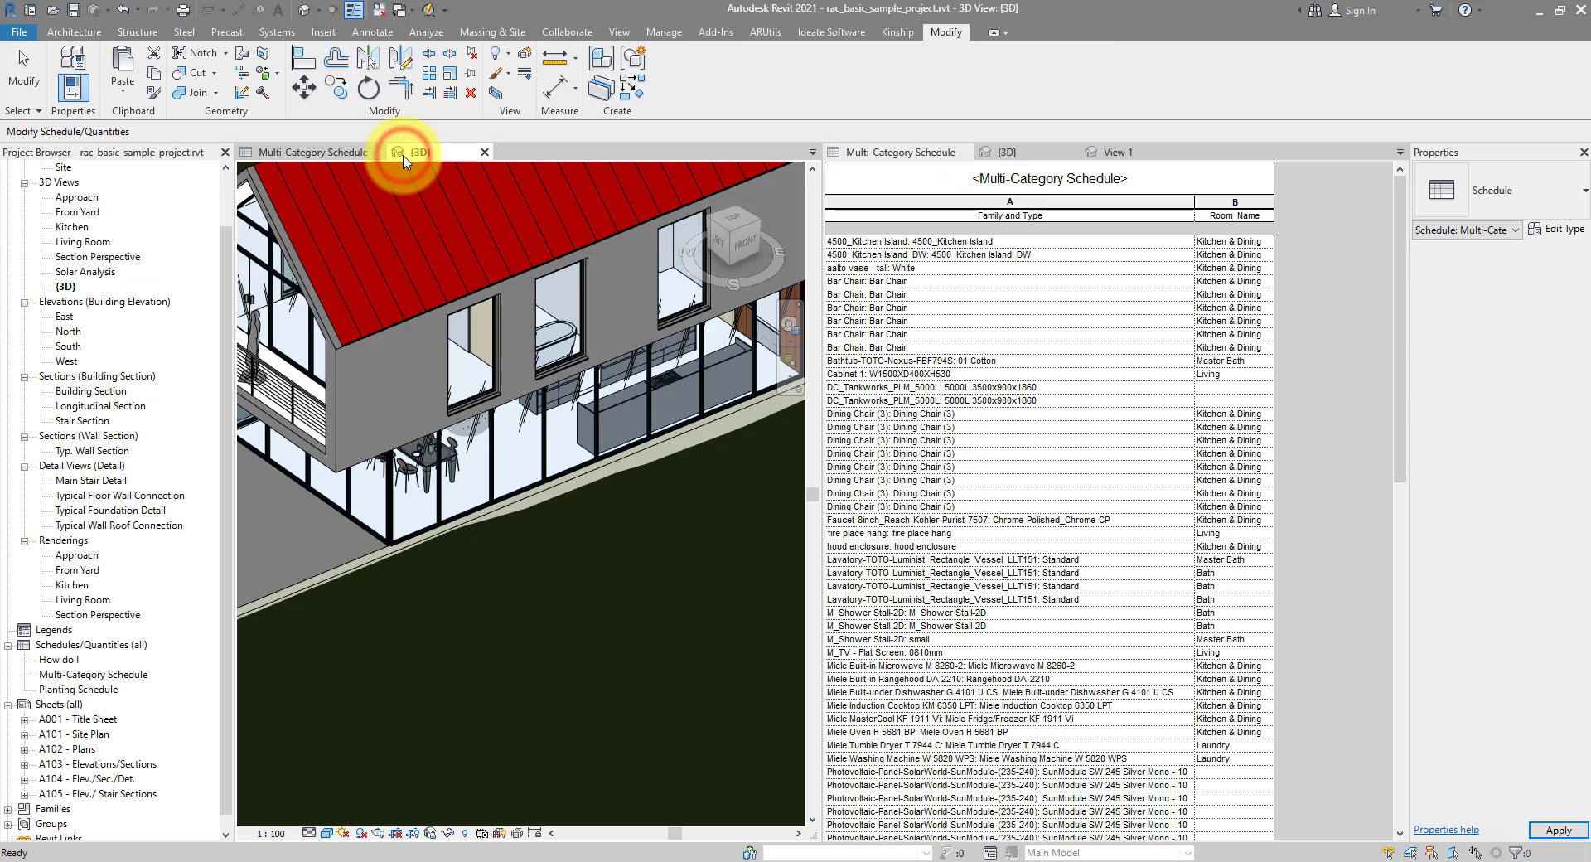
left_click(582, 369)
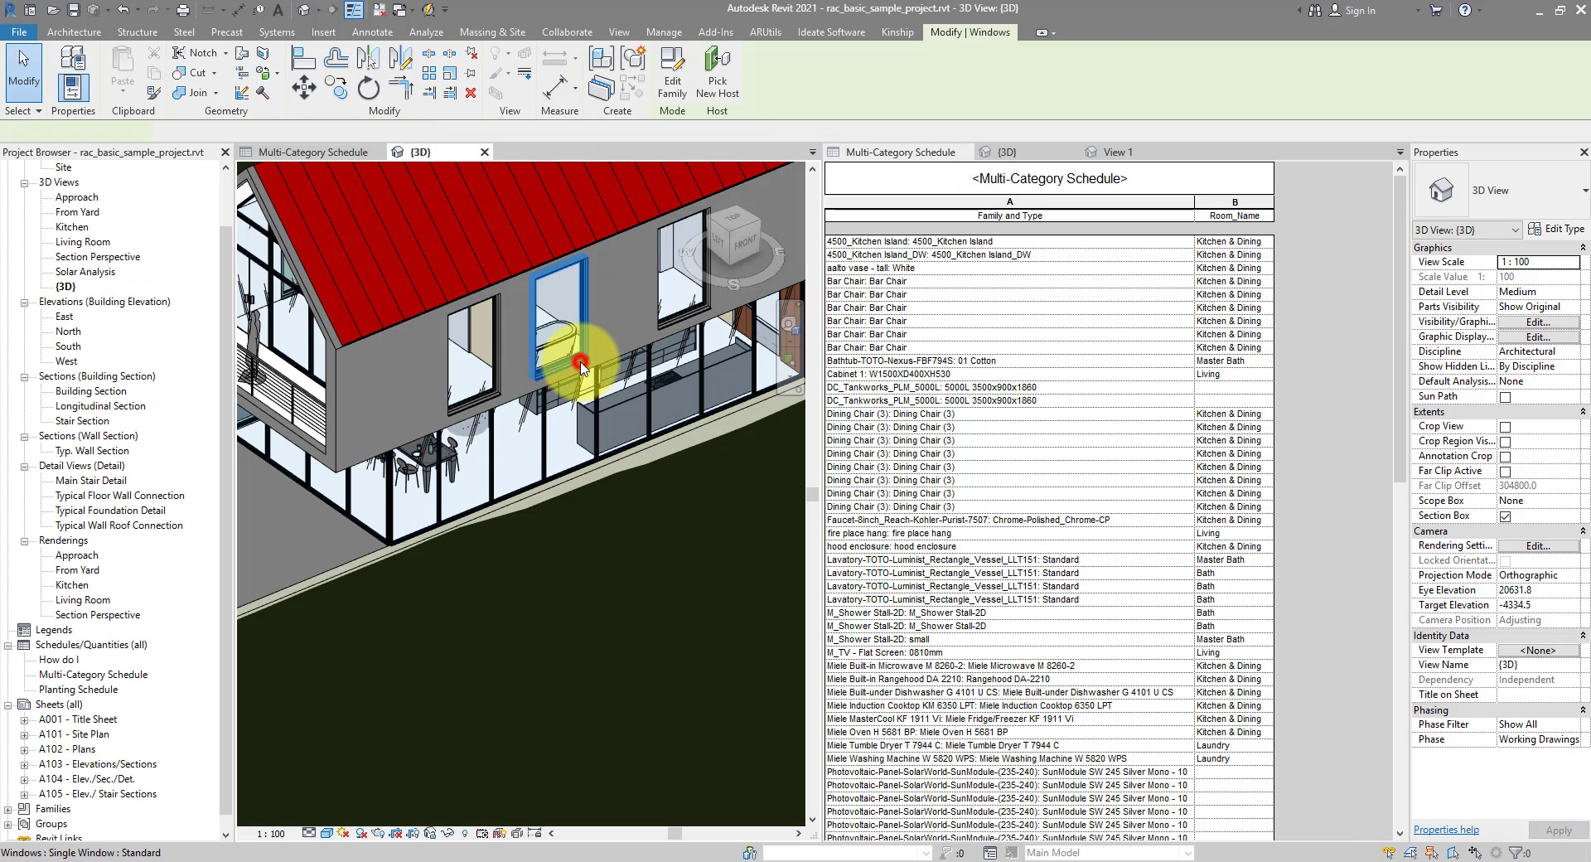
left_click(672, 83)
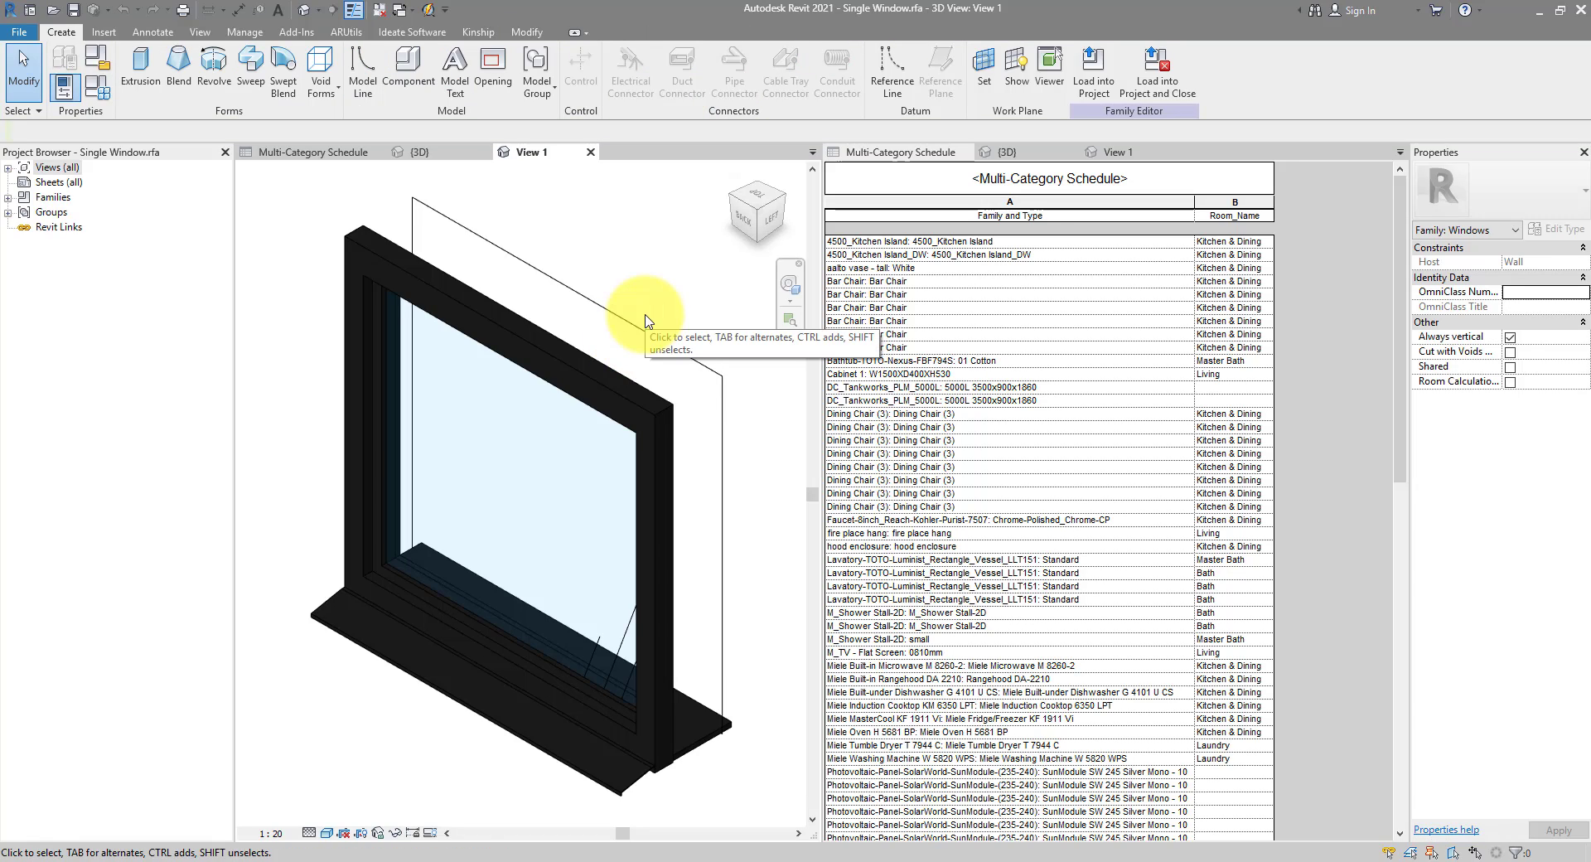
mouse_move(1490, 388)
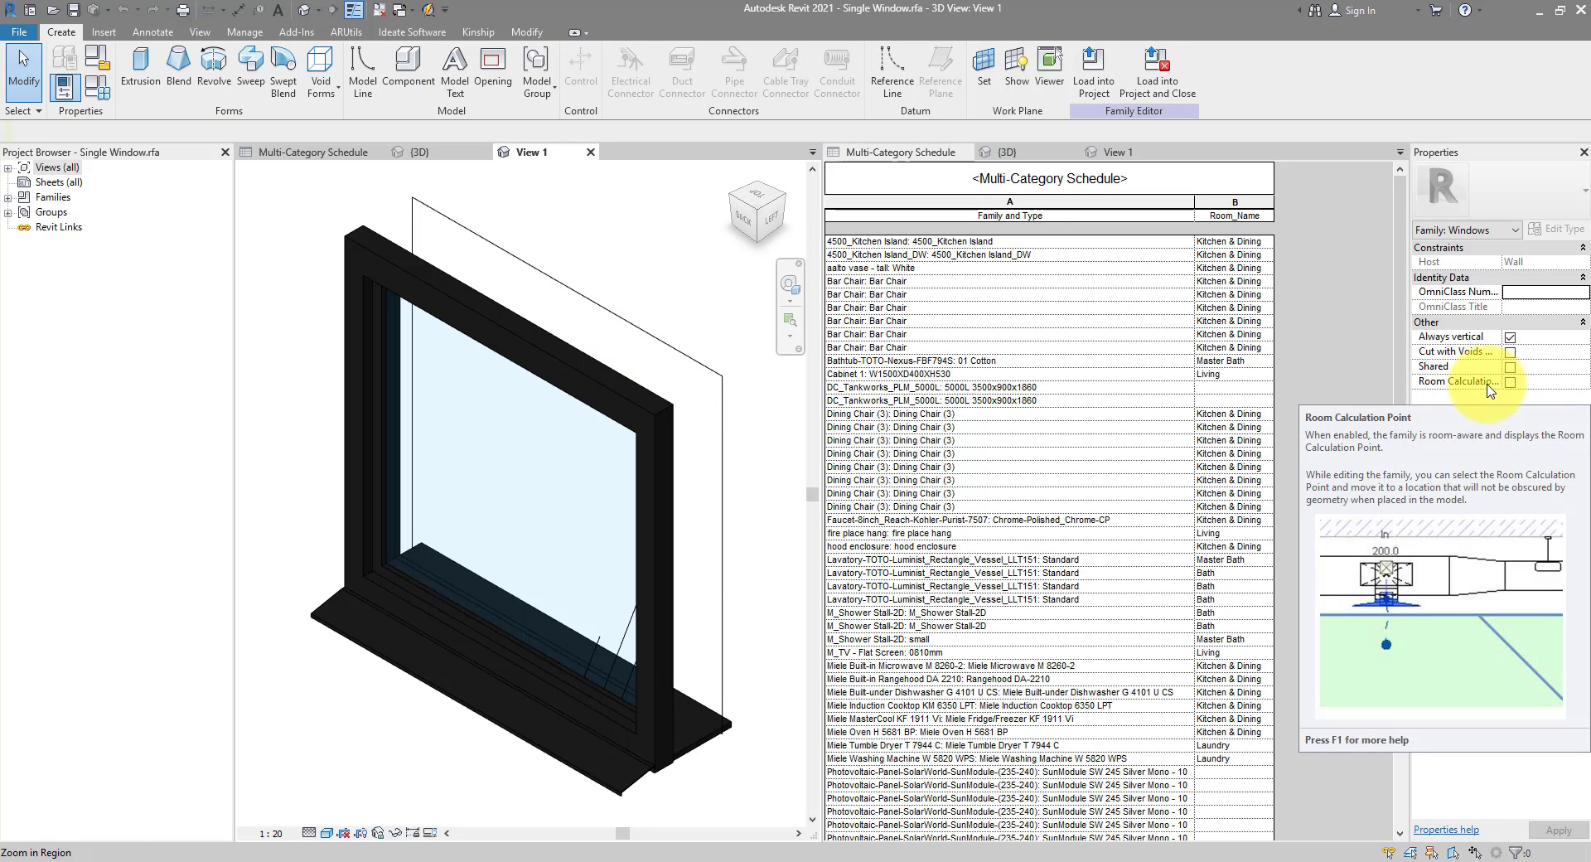
left_click(1511, 382)
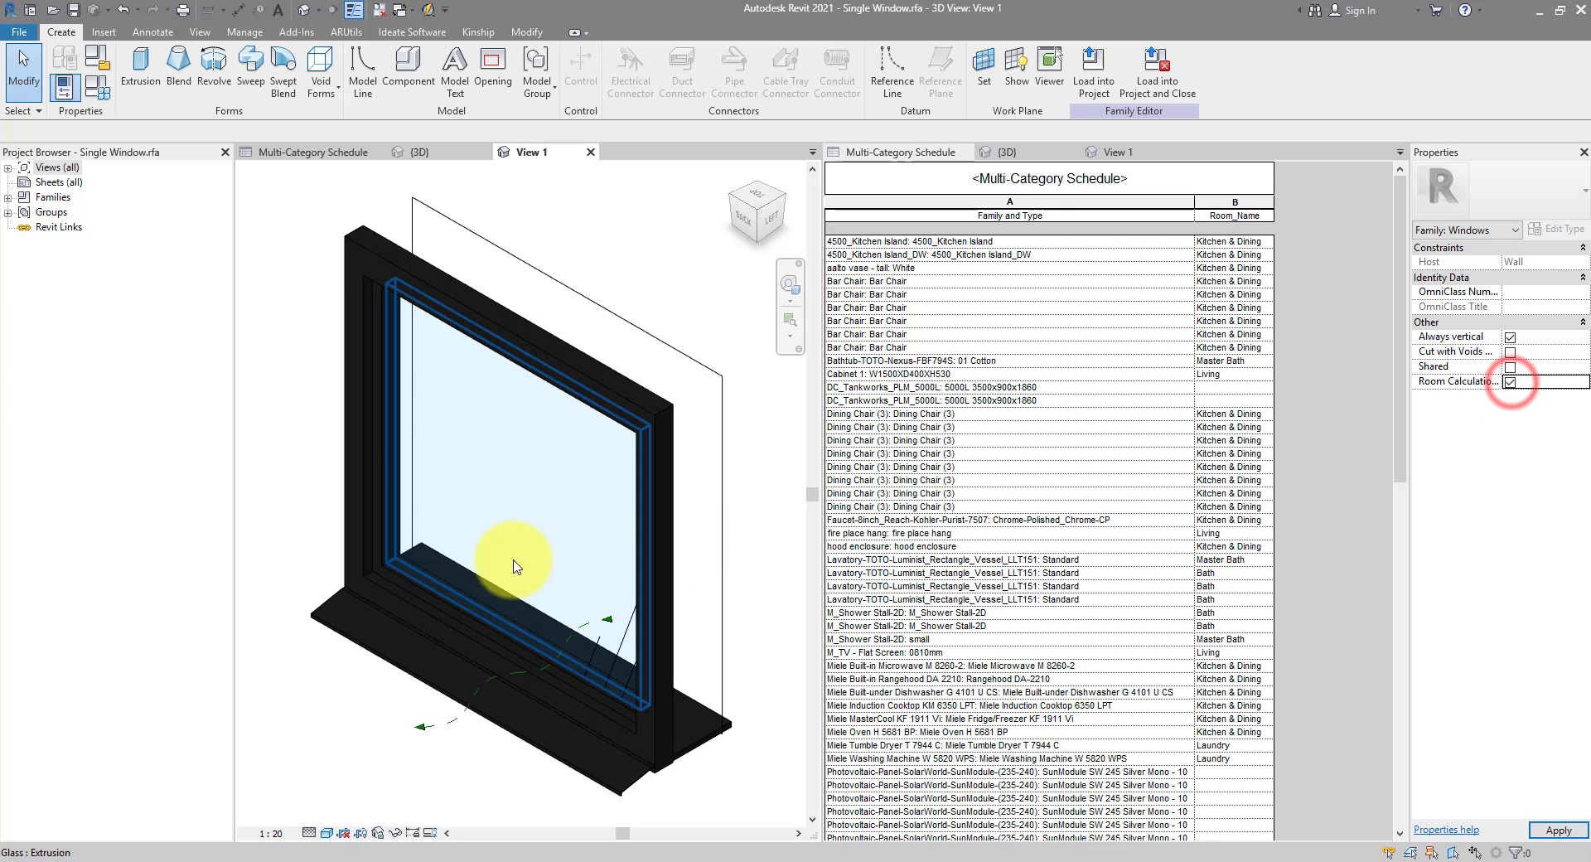
Inspect the window family's room calculation points, compare the FromRoom and ToRoom options in RV RoomLink from the furniture schedule, and close it without syncing
scroll(515, 567, "down", 3)
left_click(420, 601)
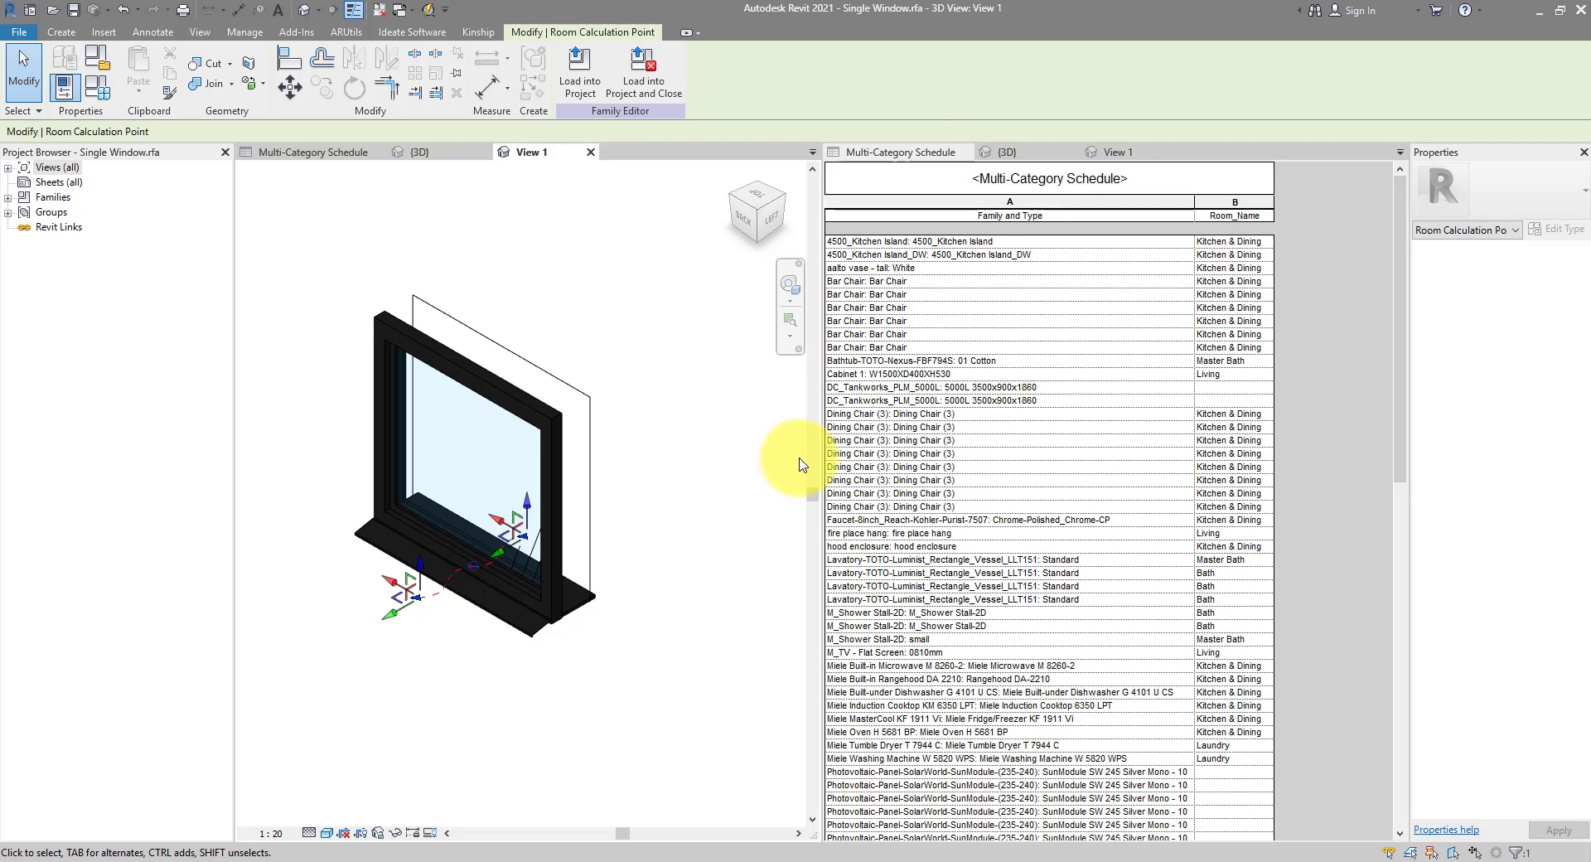
left_click(916, 157)
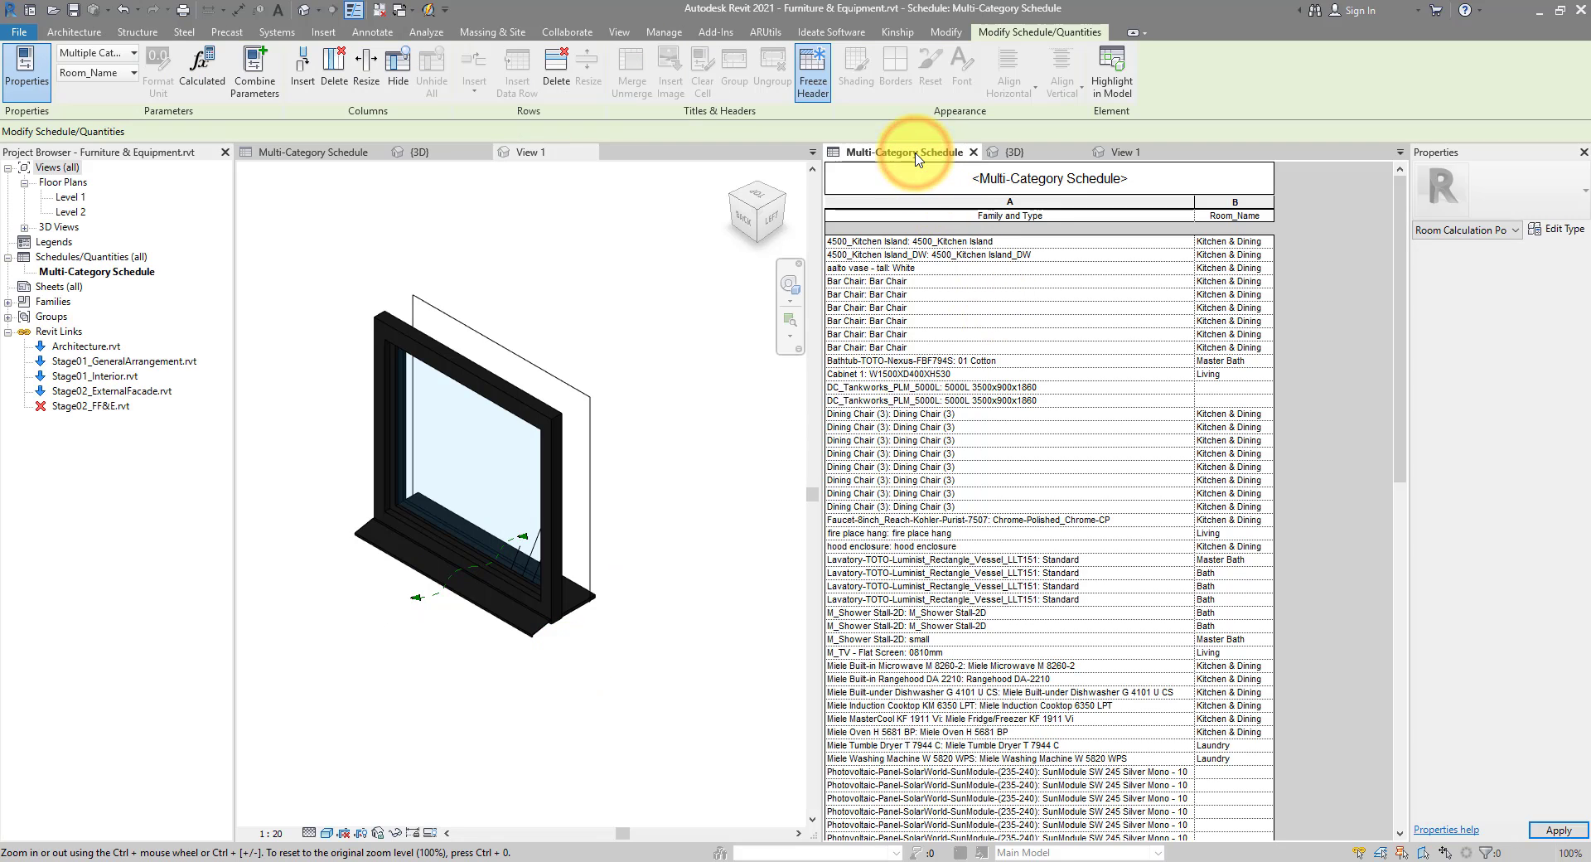
left_click(714, 35)
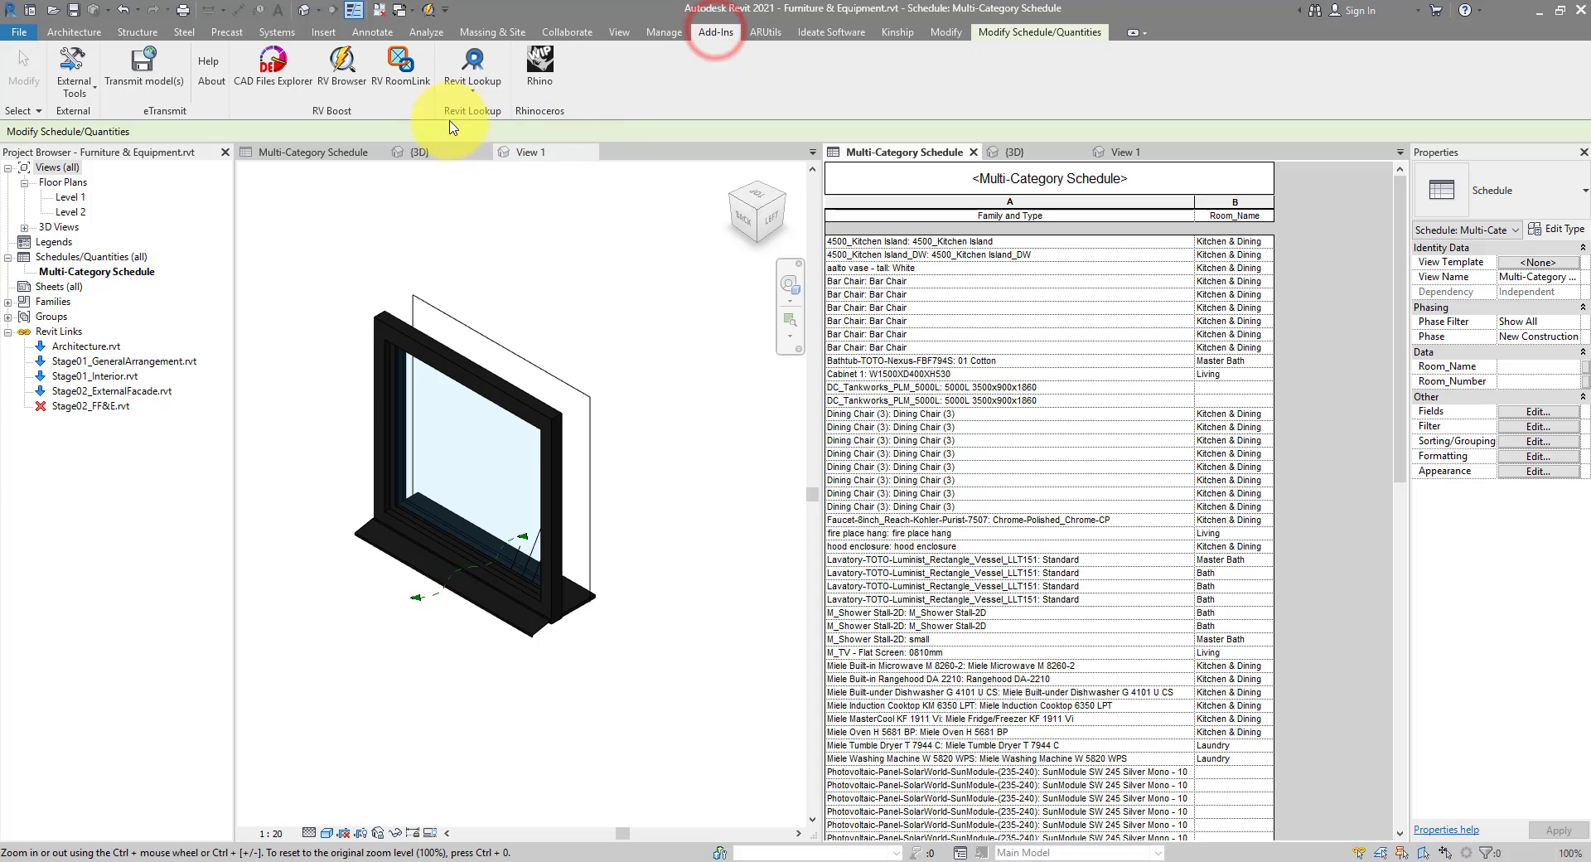
left_click(403, 83)
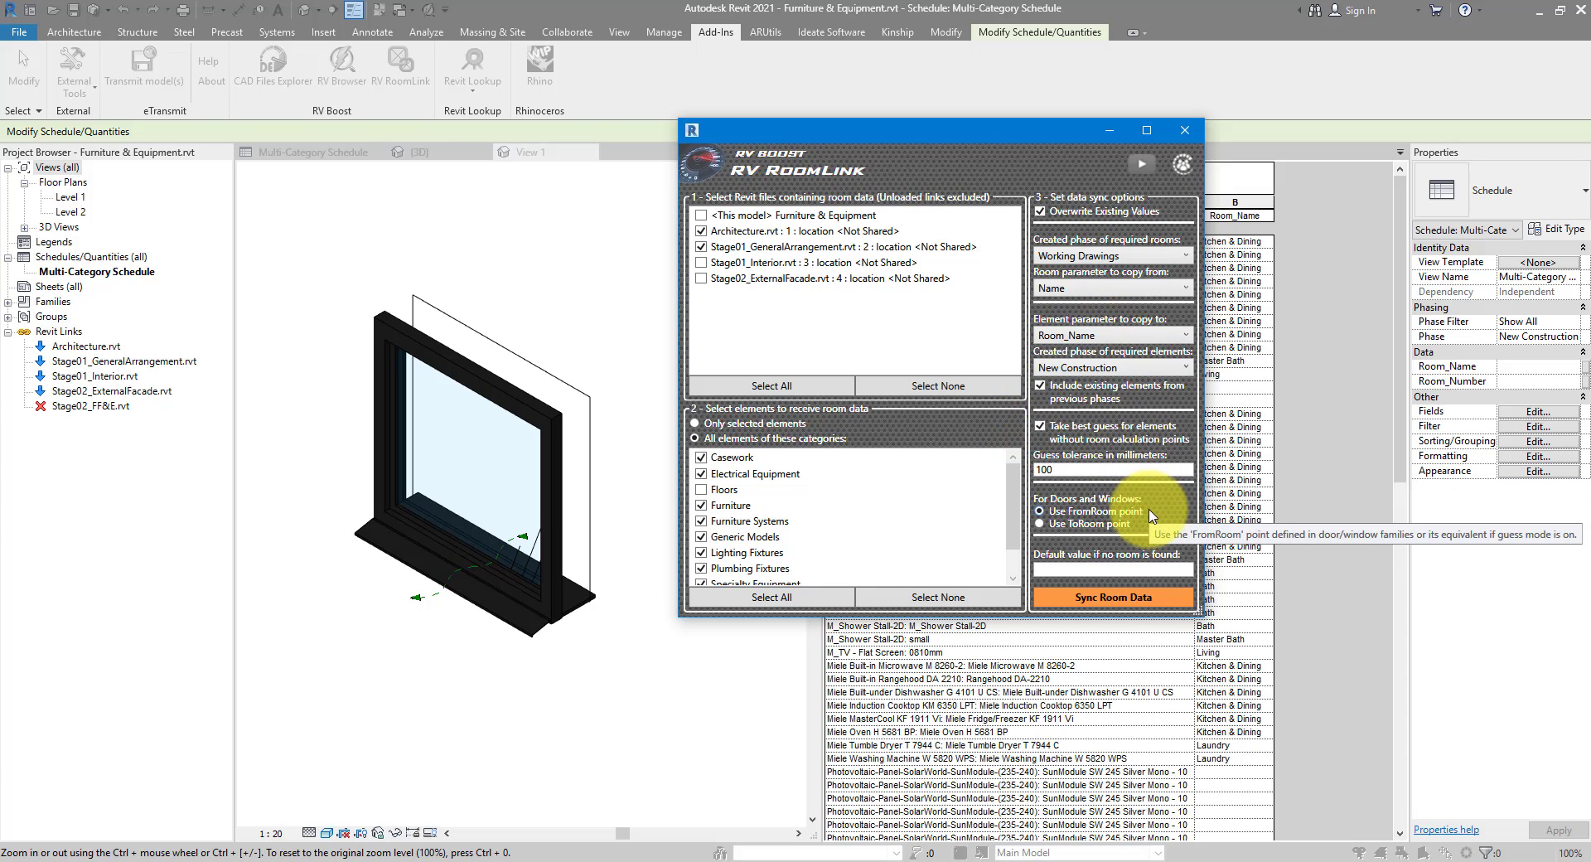
left_click(1090, 526)
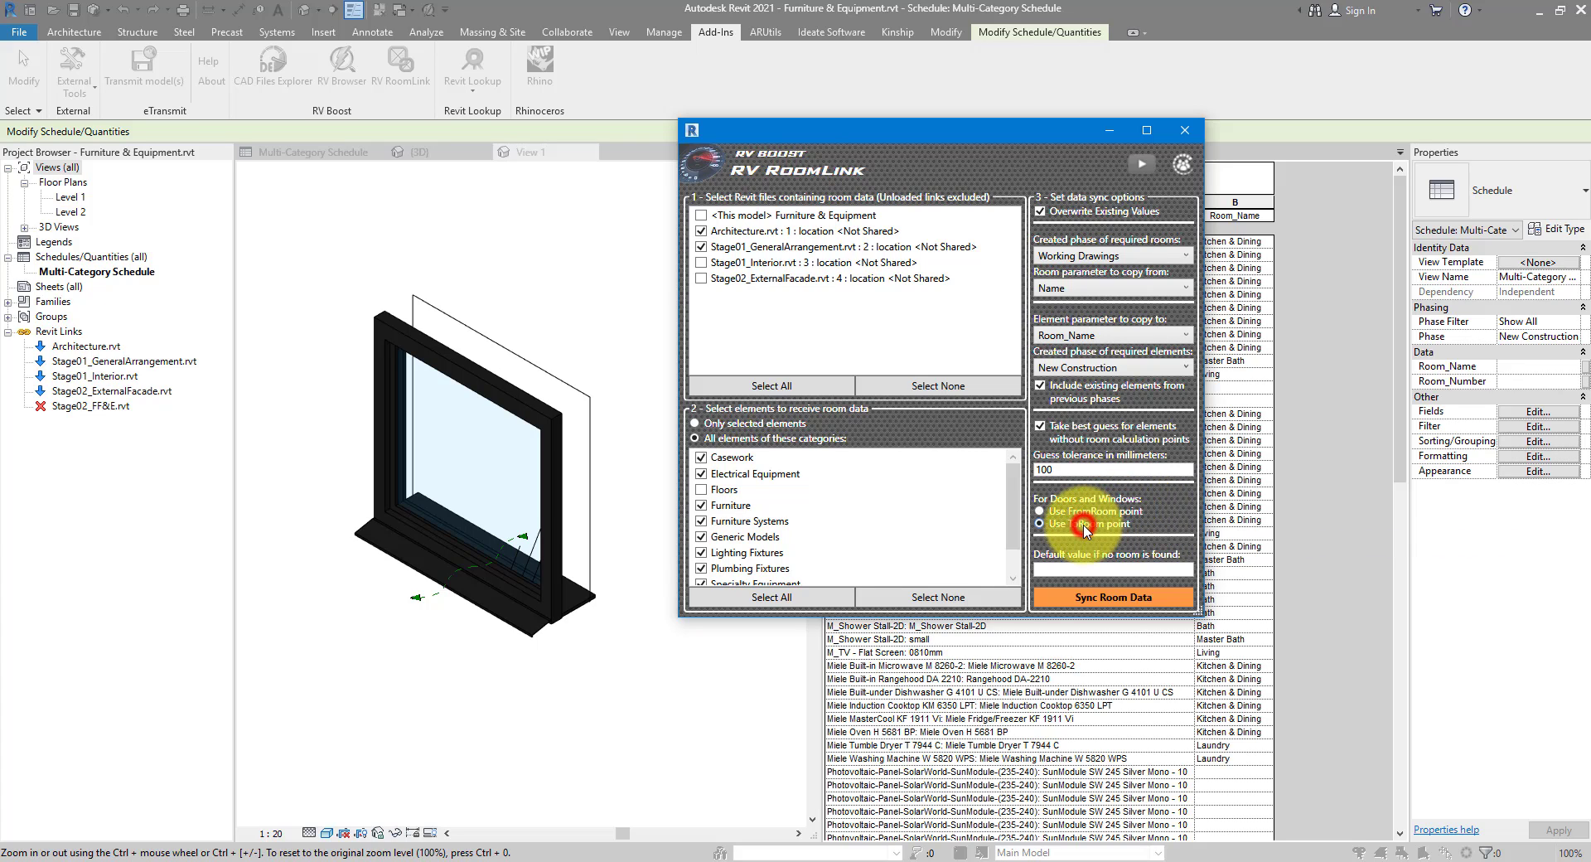
left_click(746, 598)
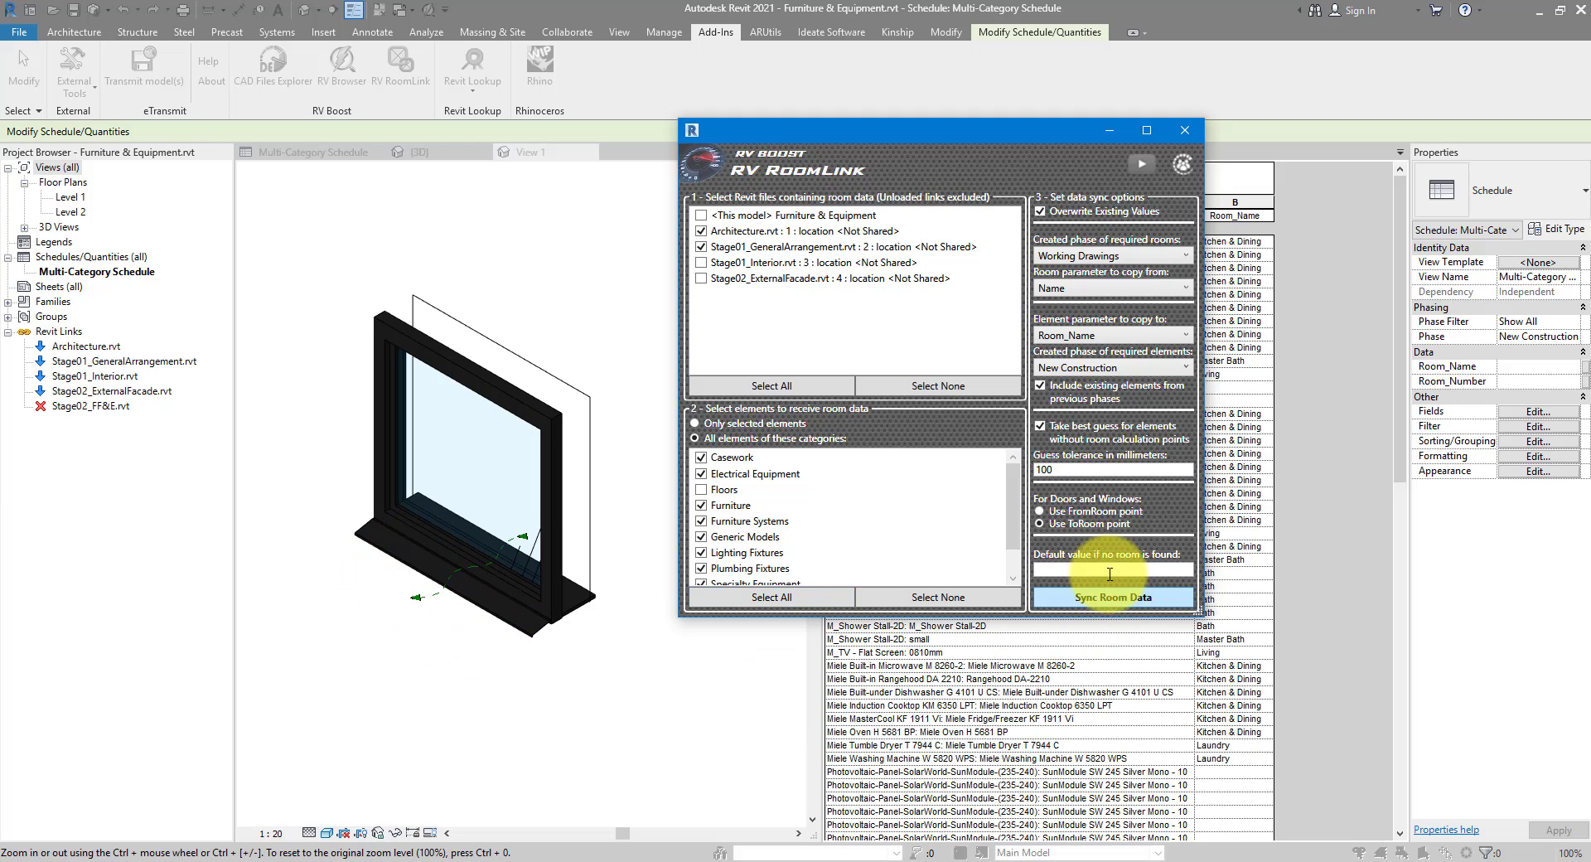
left_click(1092, 514)
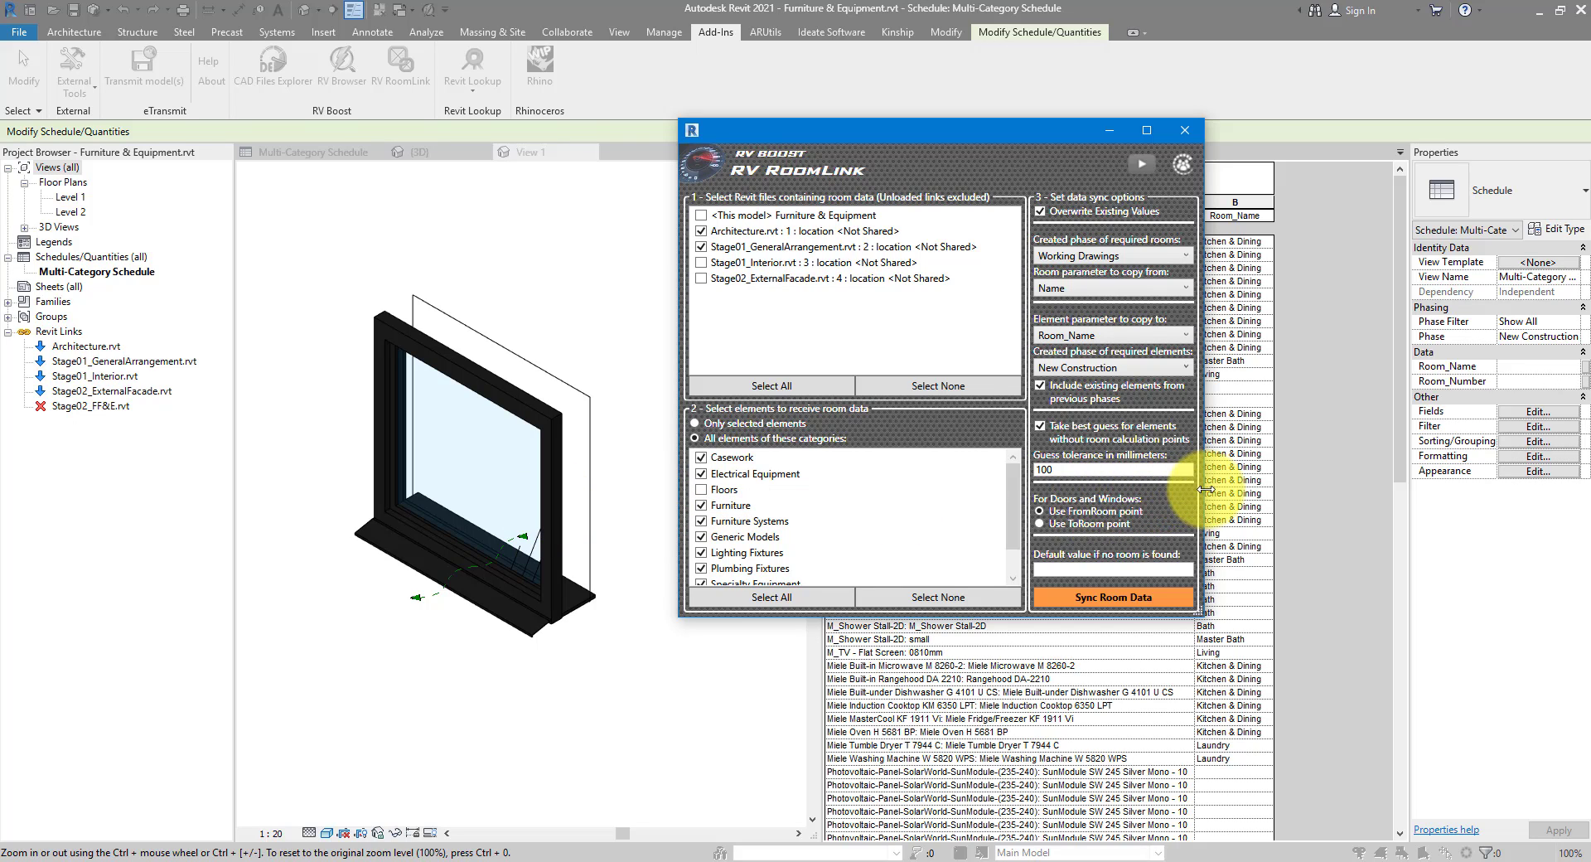
left_click_drag(991, 139, 807, 159)
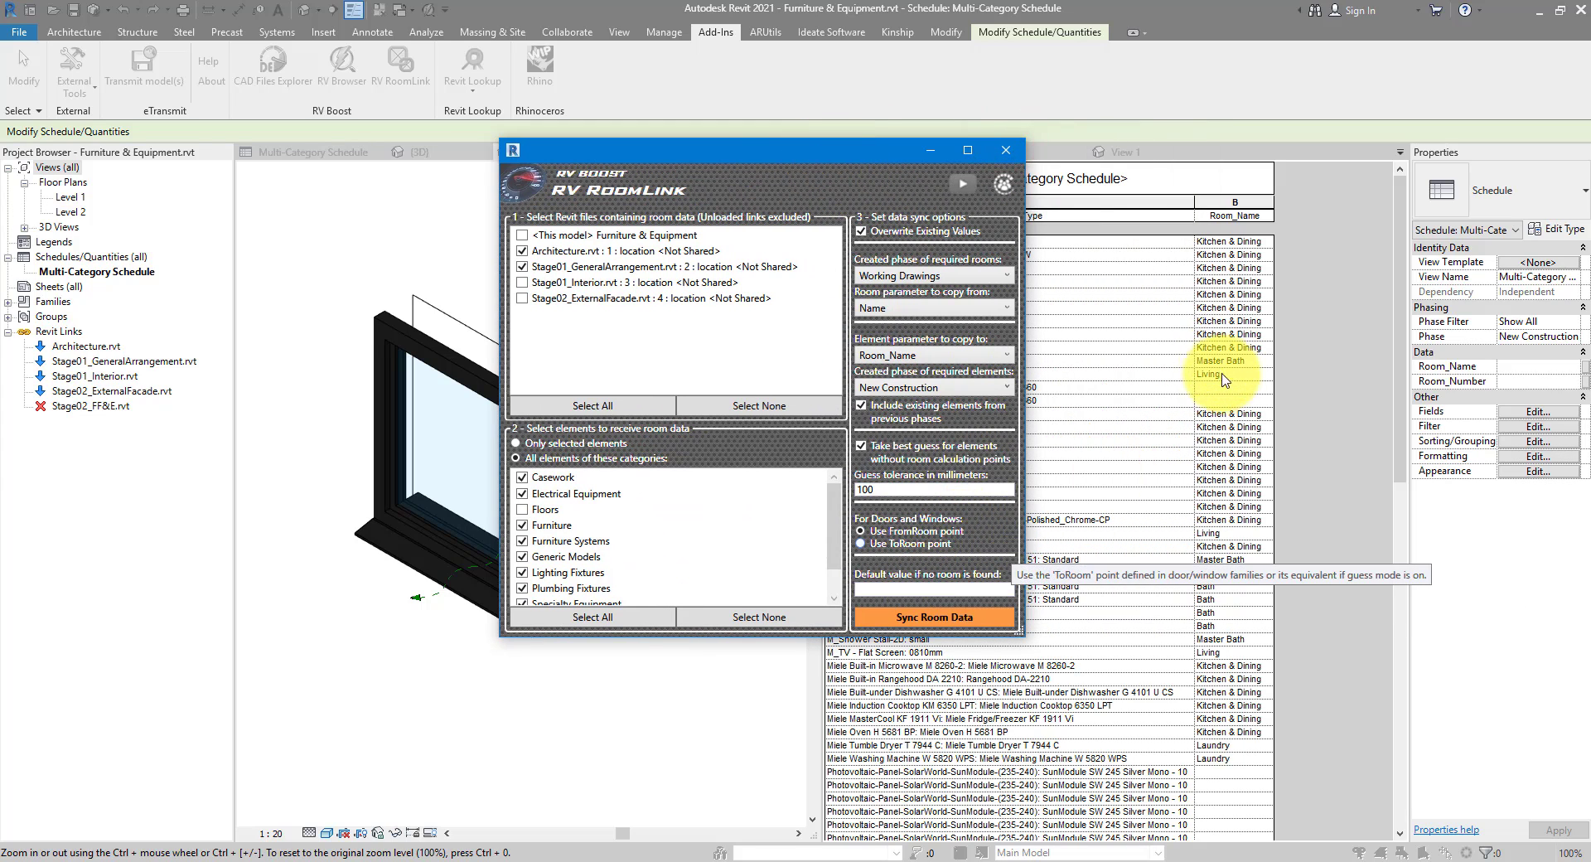
left_click_drag(849, 154, 626, 166)
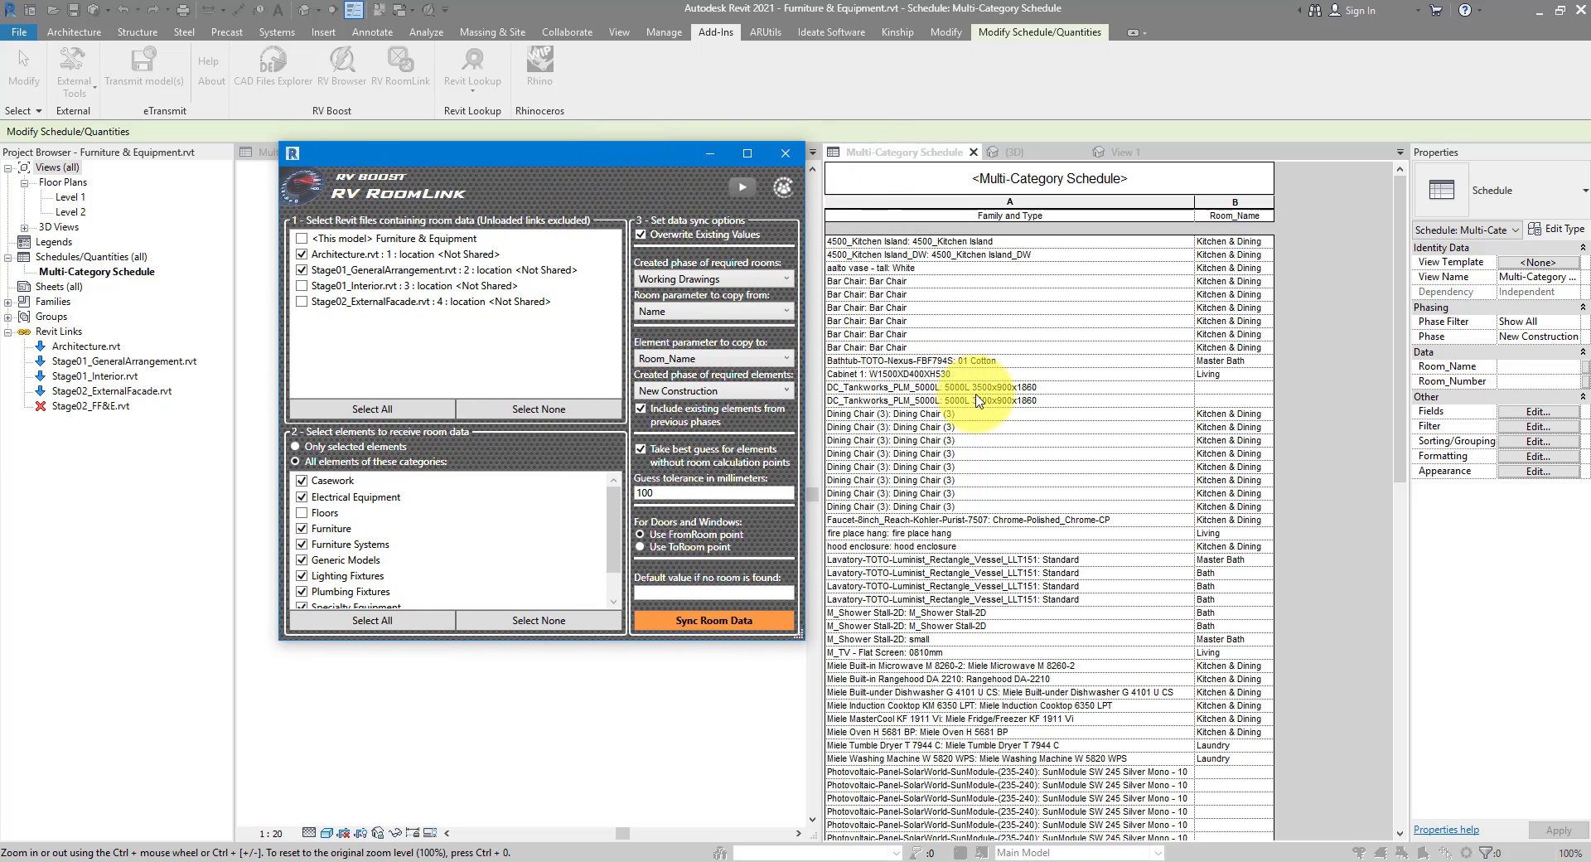
left_click(785, 154)
Highlight the first scheduled DC_Tankworks tank in the 3D view, reset the temporary hide/isolate, and view the tank's surroundings outside the house
left_click(1044, 386)
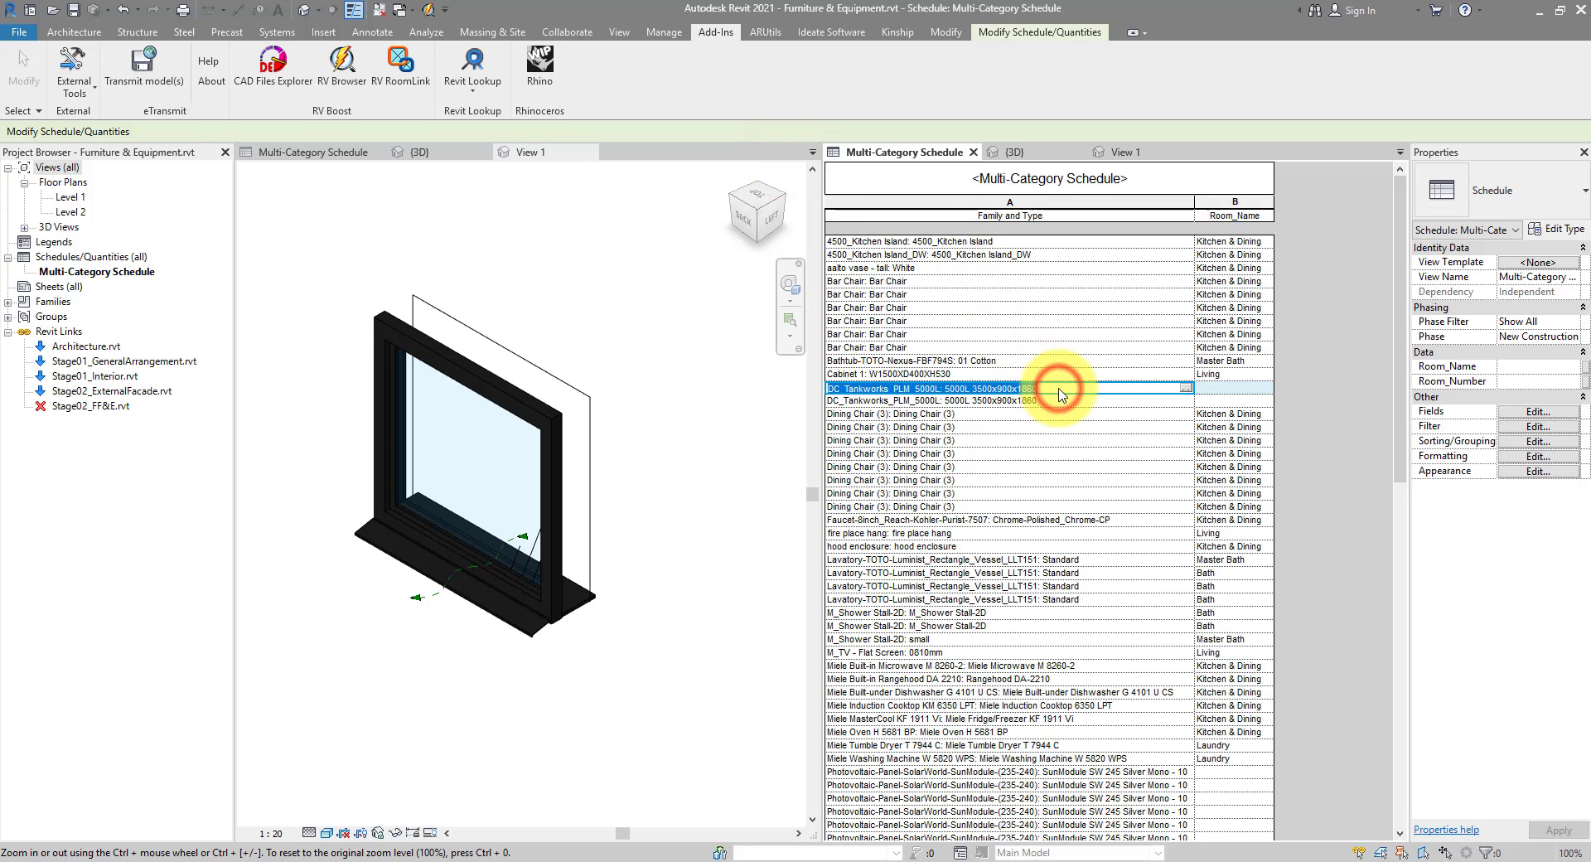
left_click(1061, 37)
left_click(1112, 65)
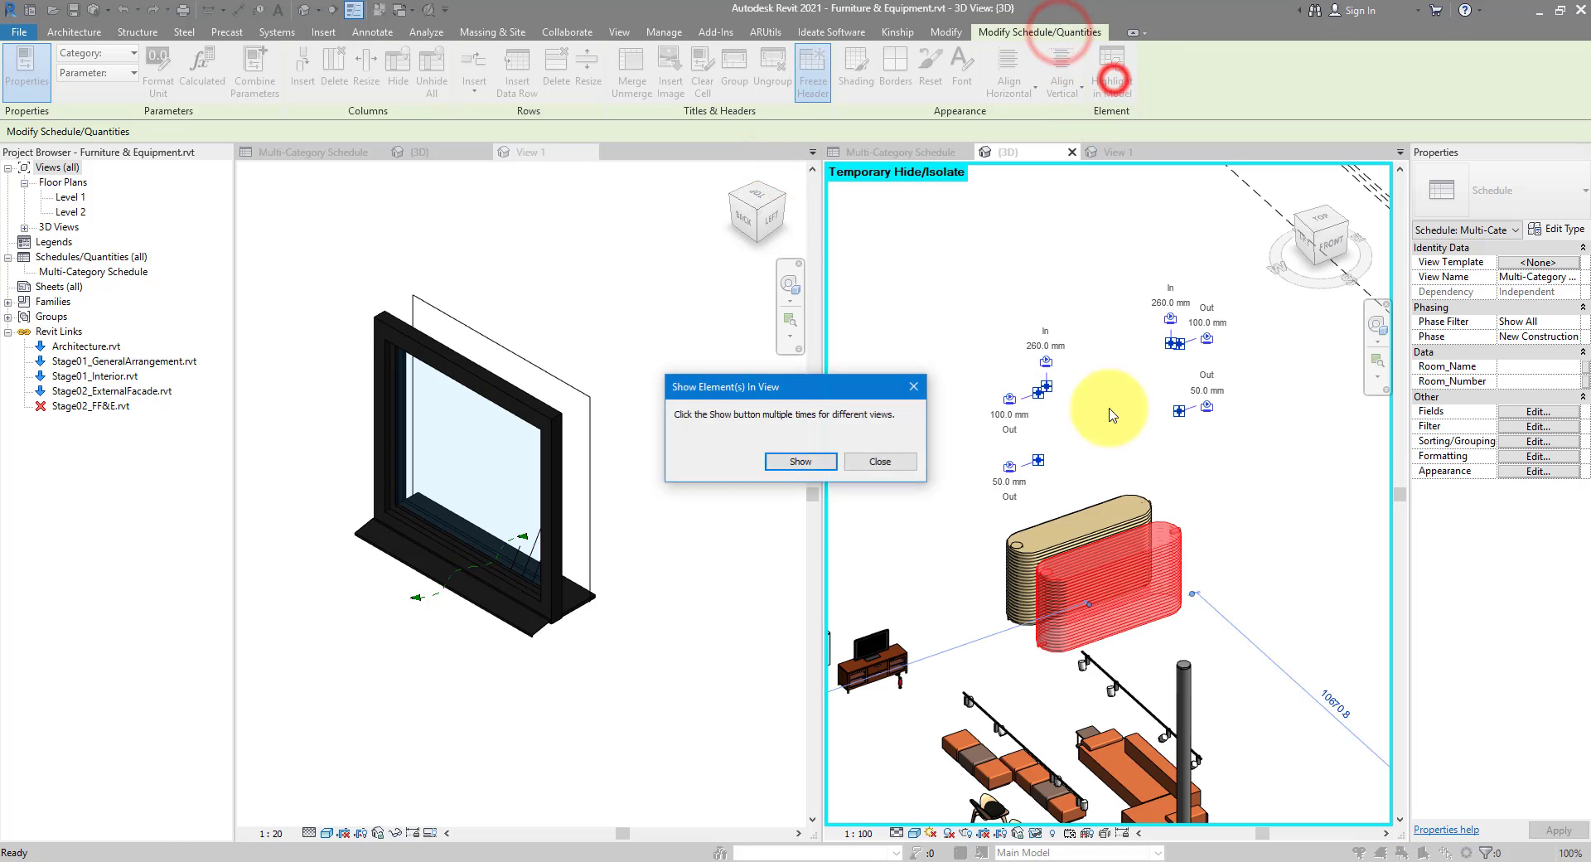
left_click(977, 465)
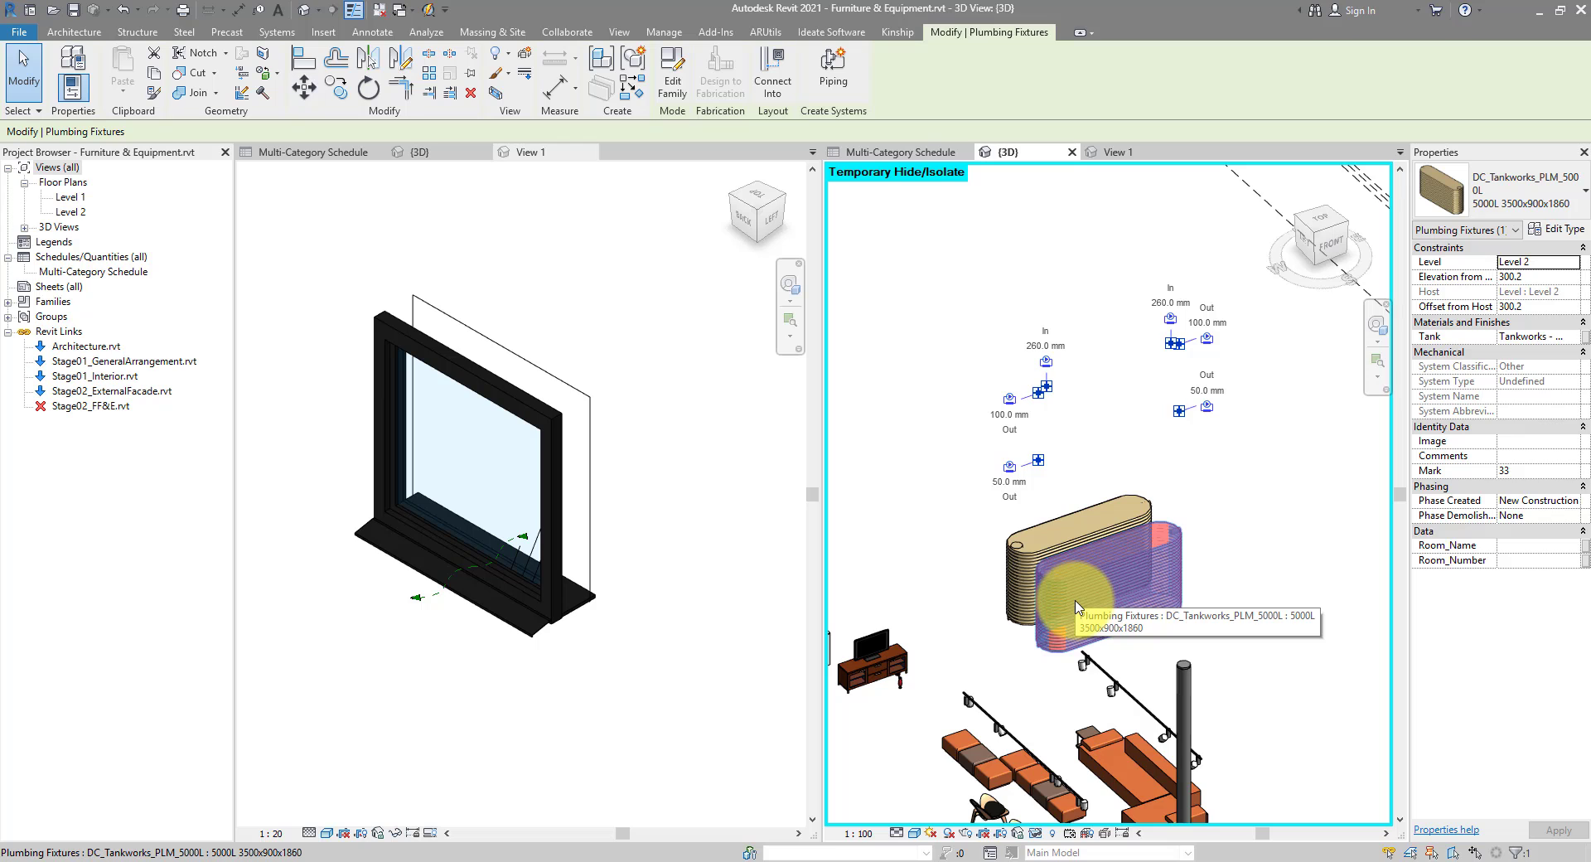
left_click(1035, 833)
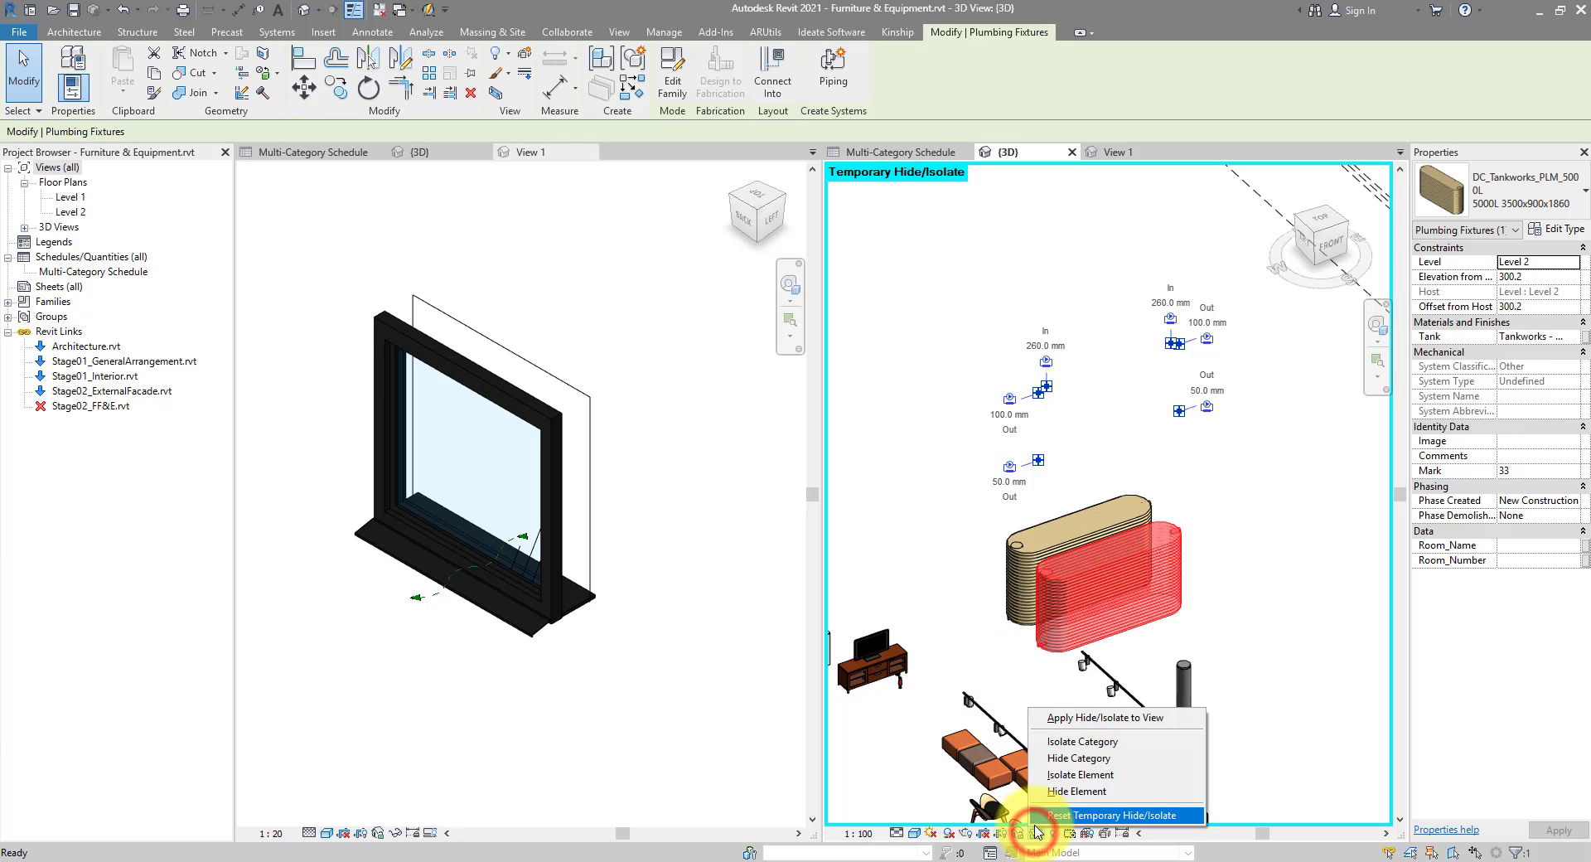
left_click(1078, 815)
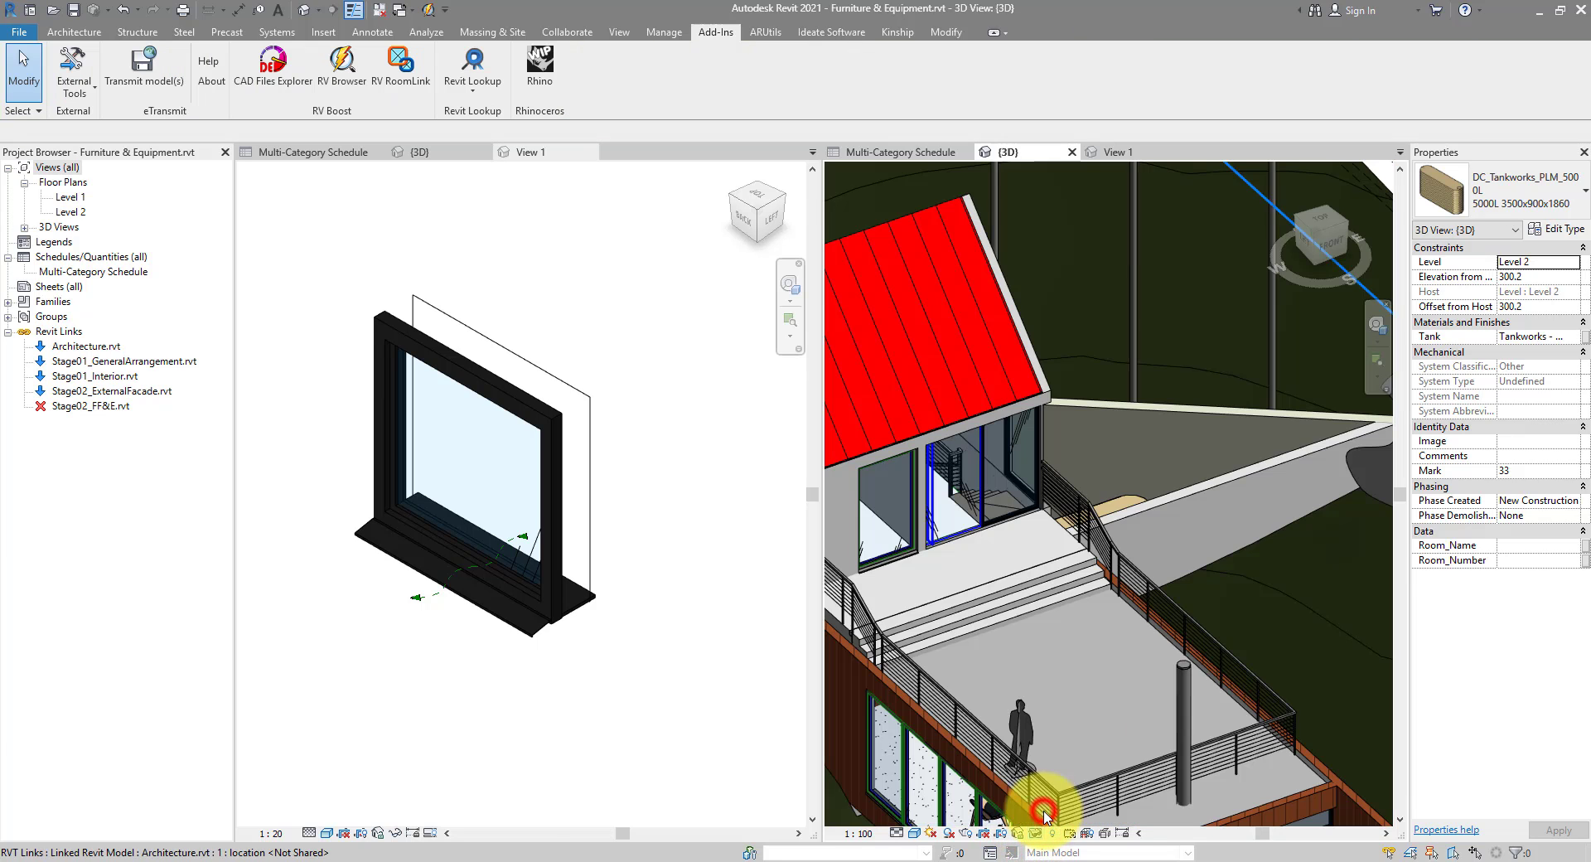
left_click(1141, 522)
middle_click_drag(1144, 505, 853, 533, "shift")
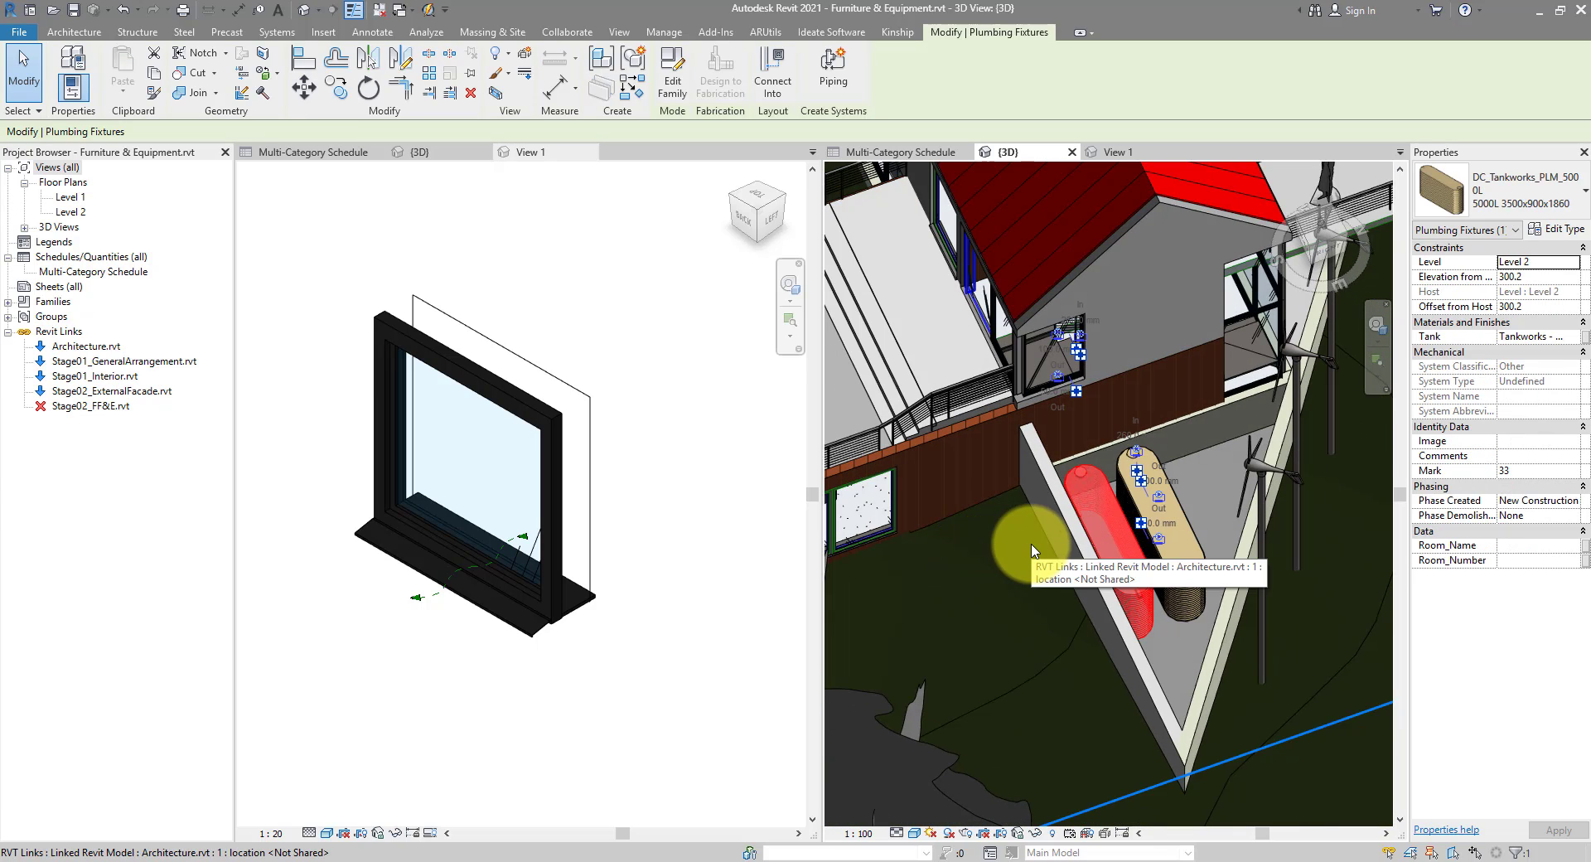
Sync the room data from the furniture schedule with RV RoomLink, using <External> as the default value if no room is found
left_click(912, 152)
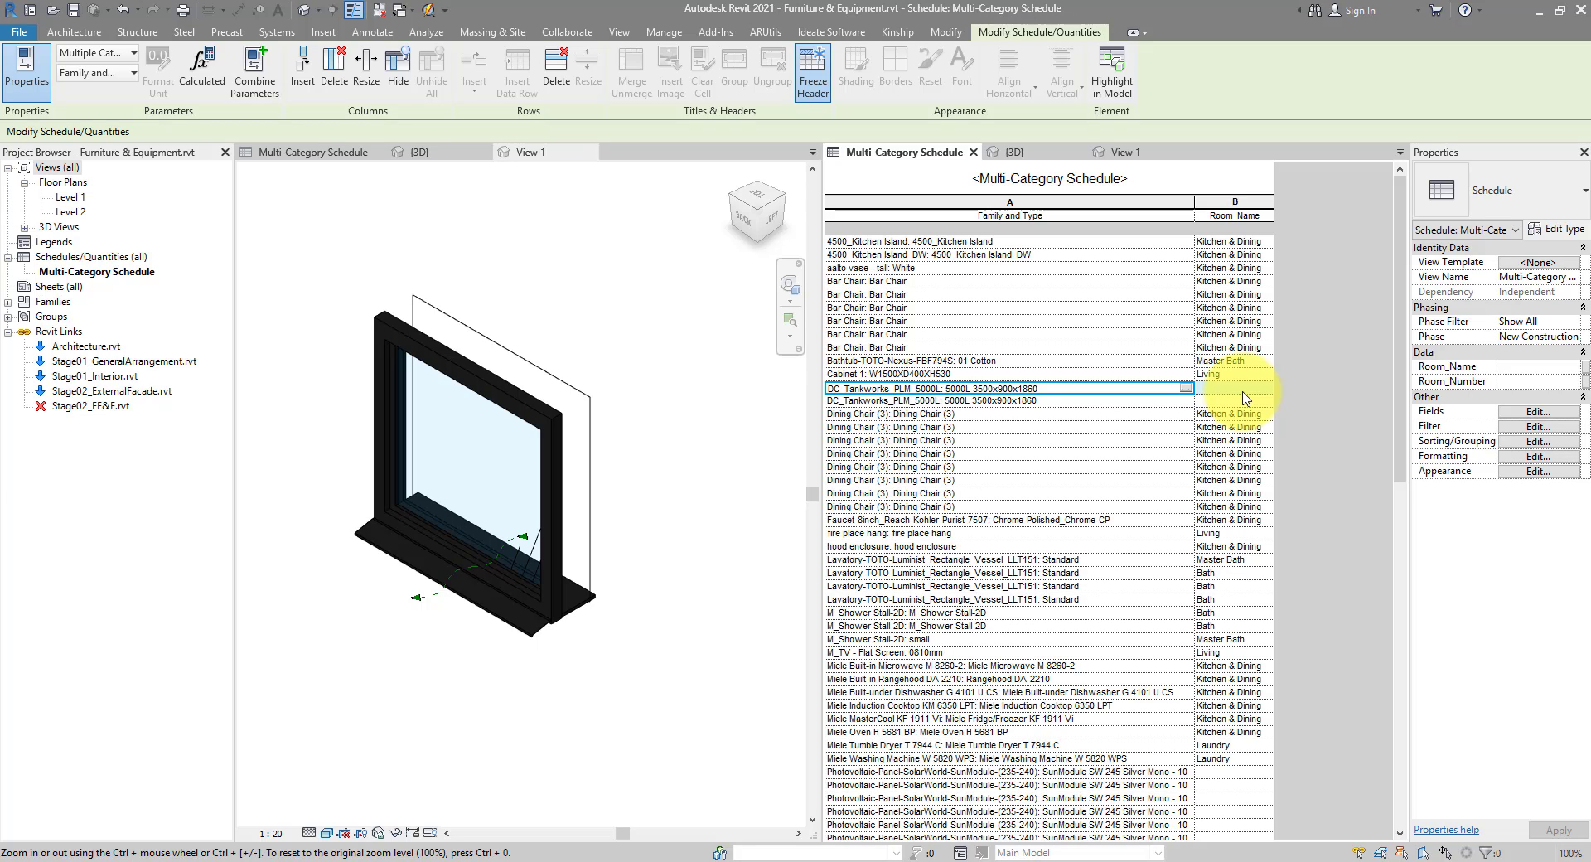
left_click(717, 31)
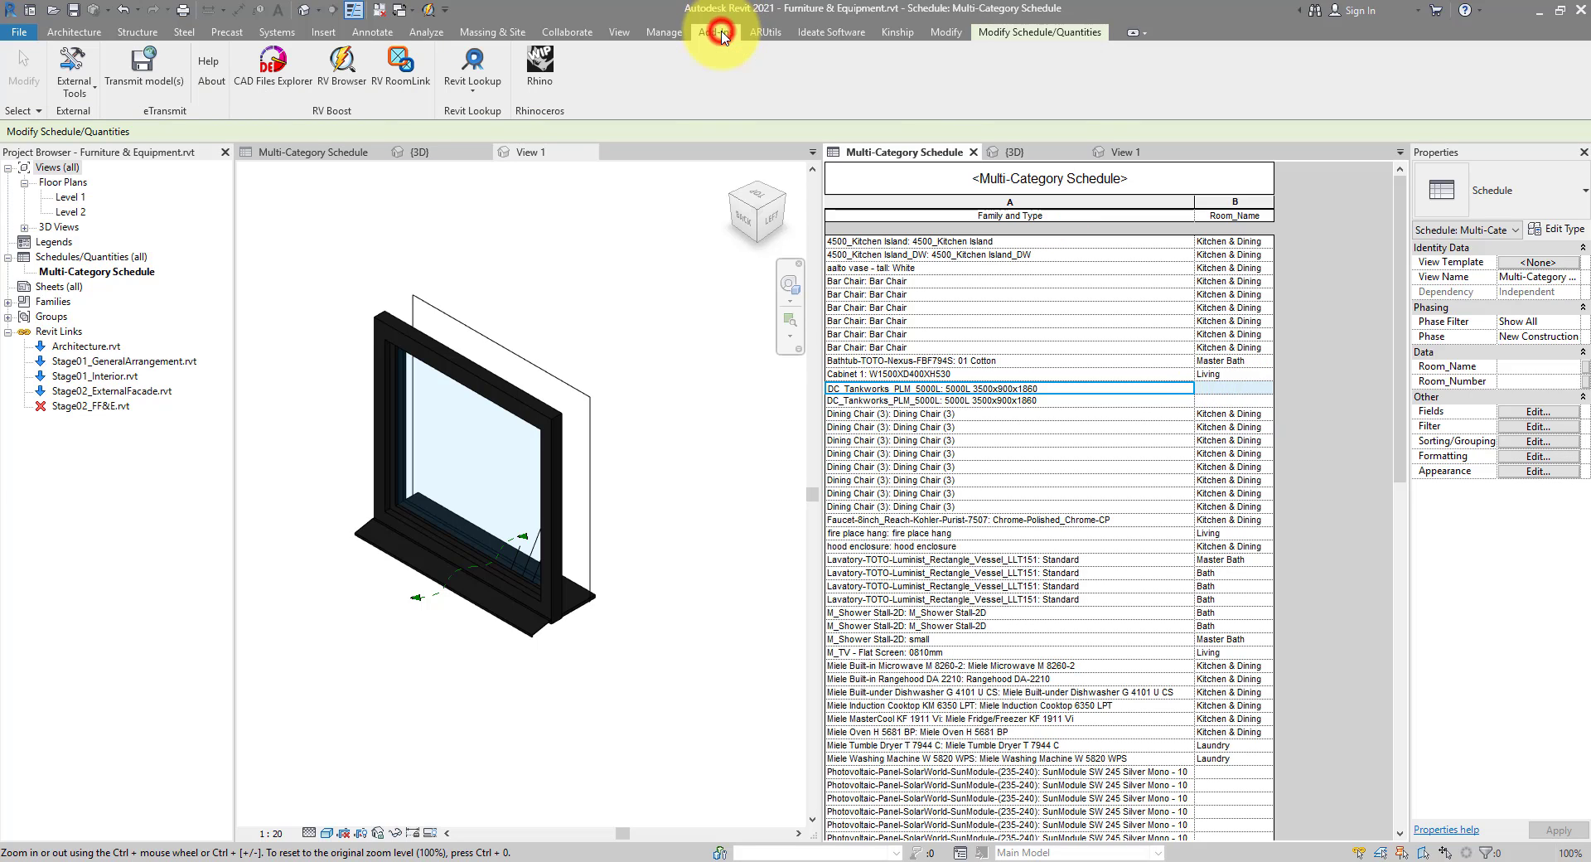
left_click(396, 87)
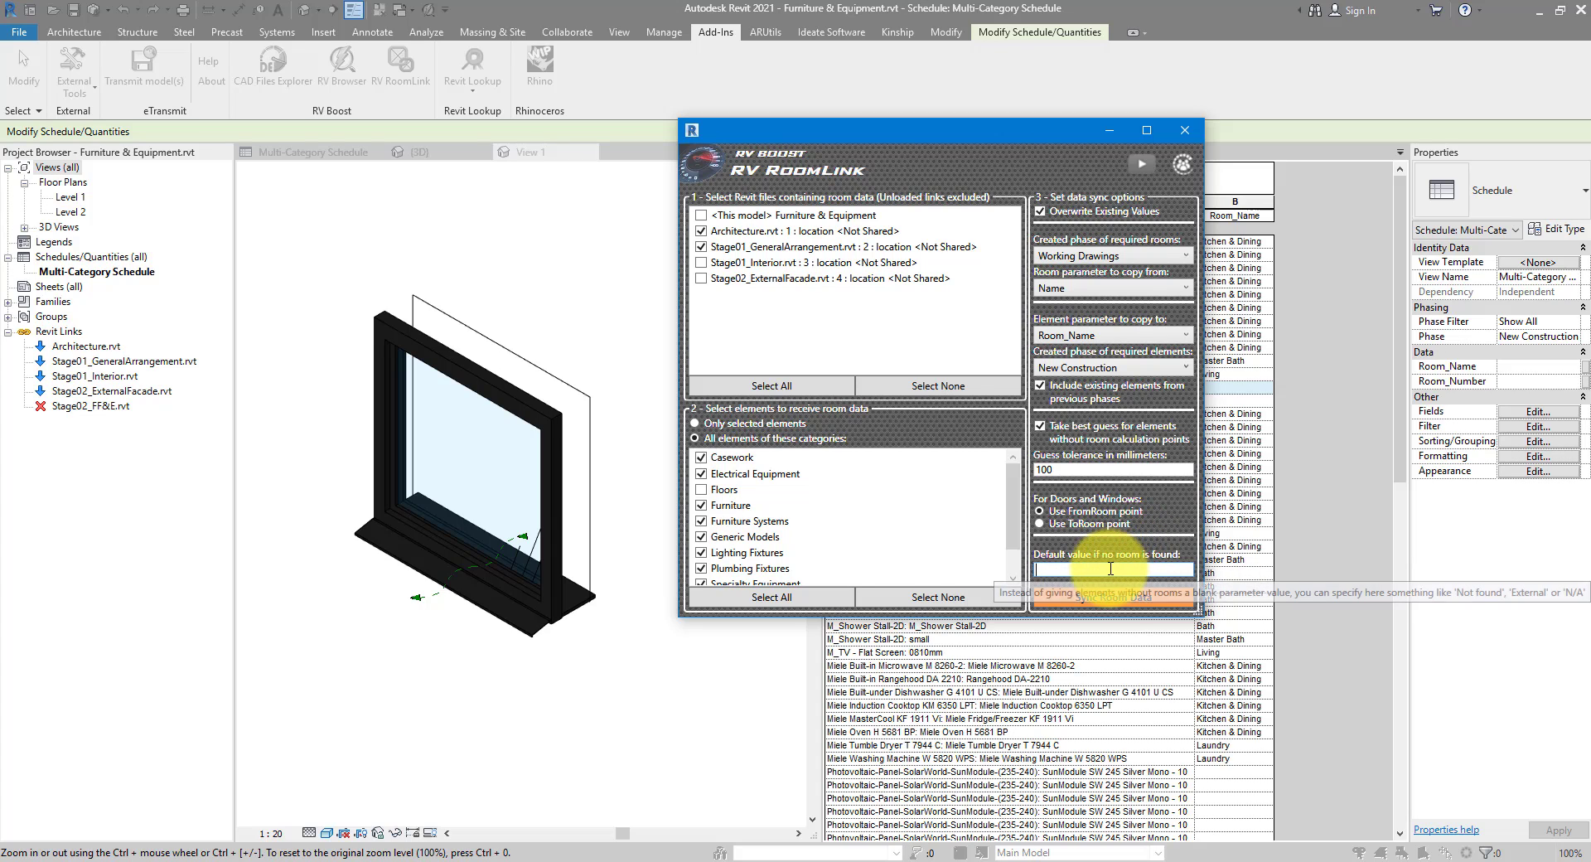
left_click_drag(1061, 148, 958, 152)
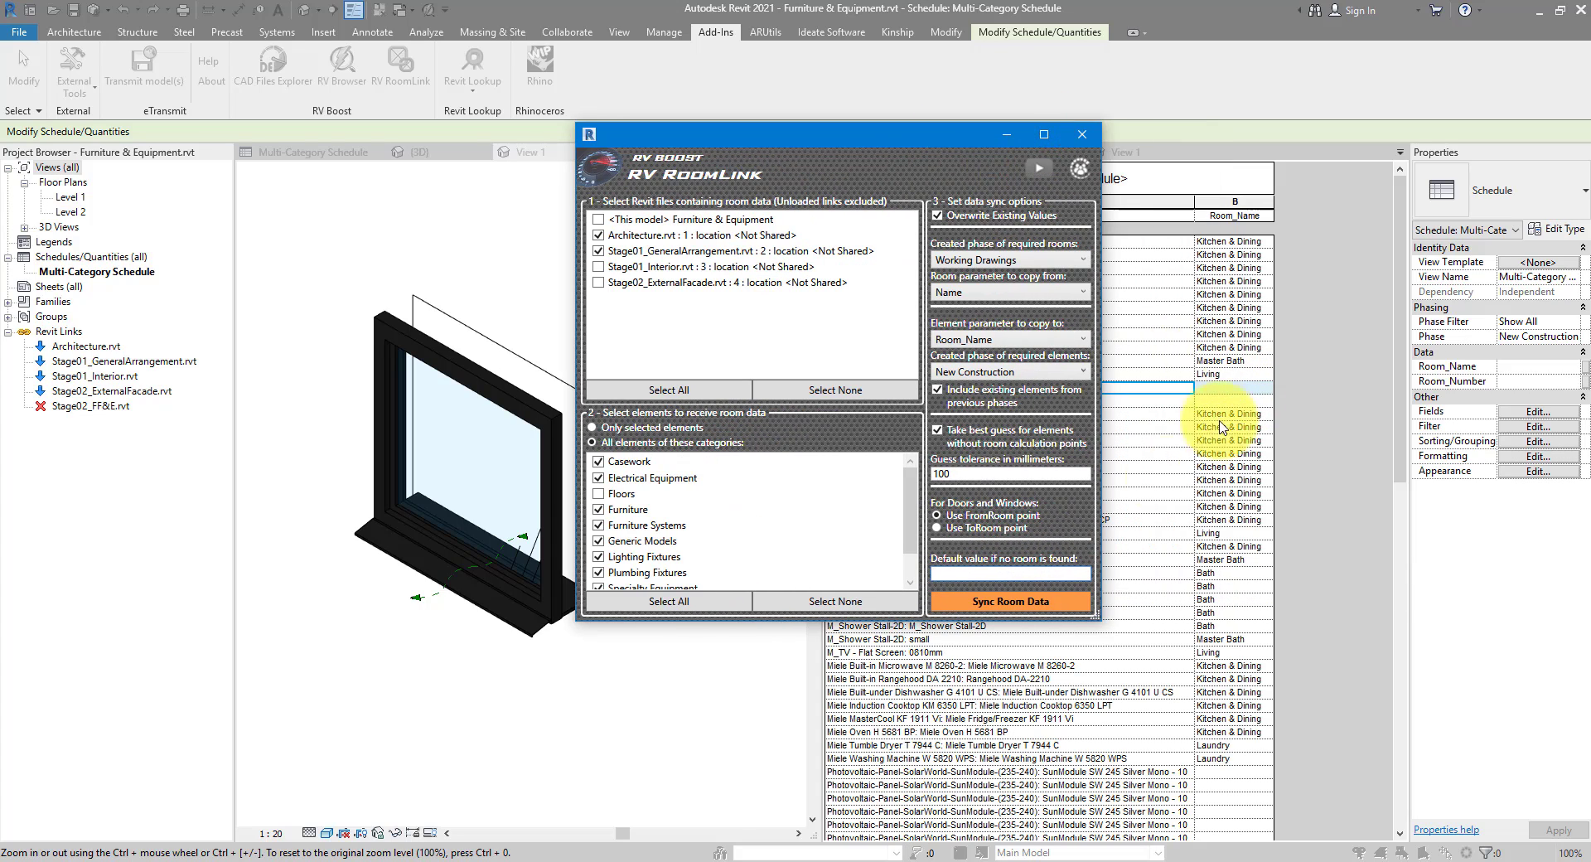
left_click(1016, 569)
type("<")
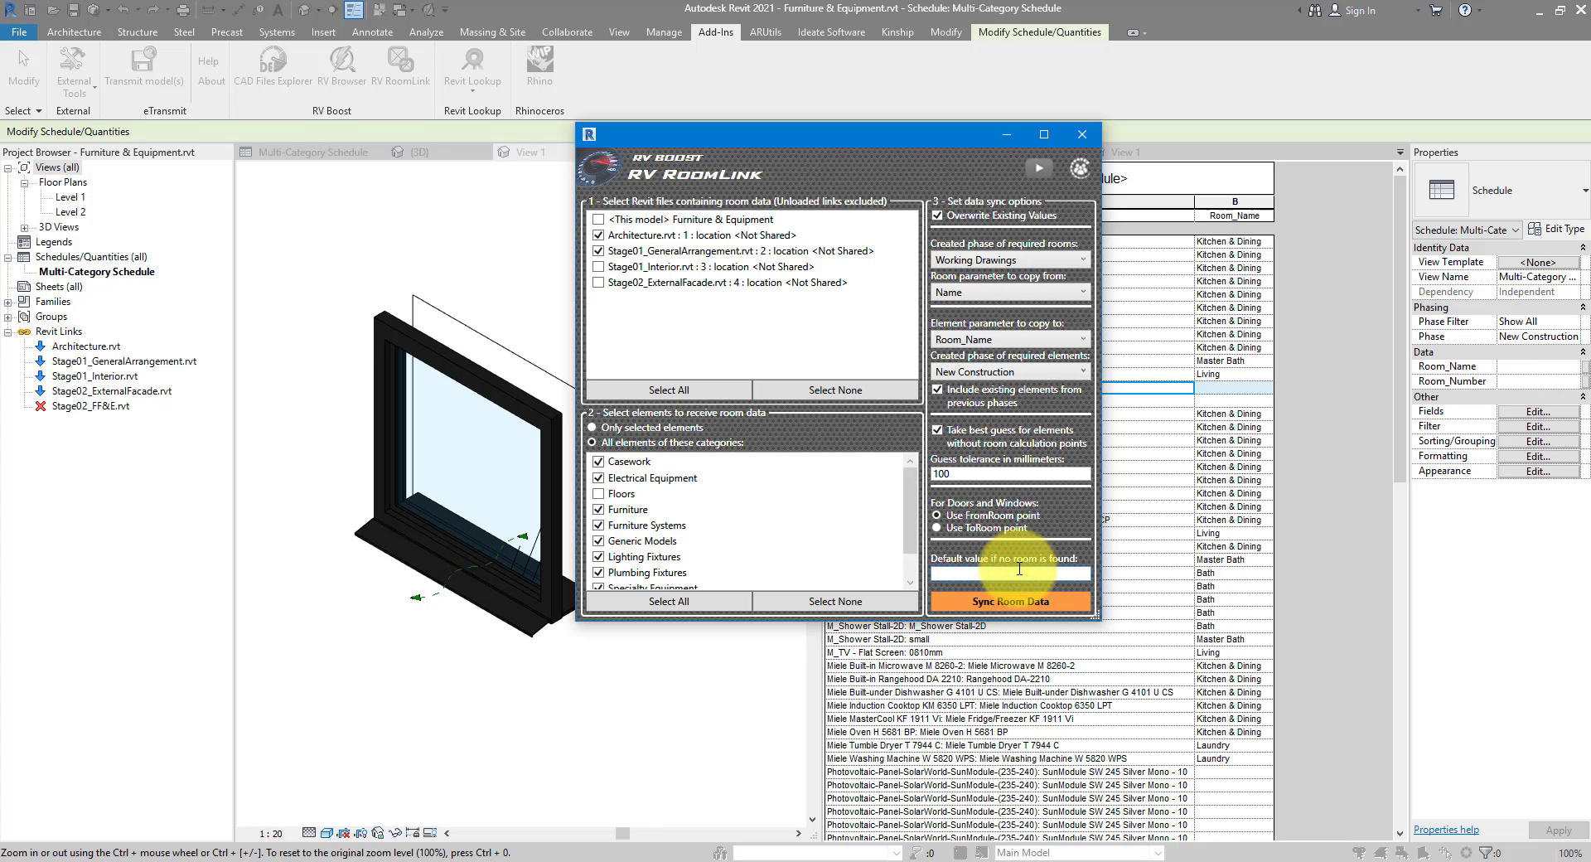
type("External>")
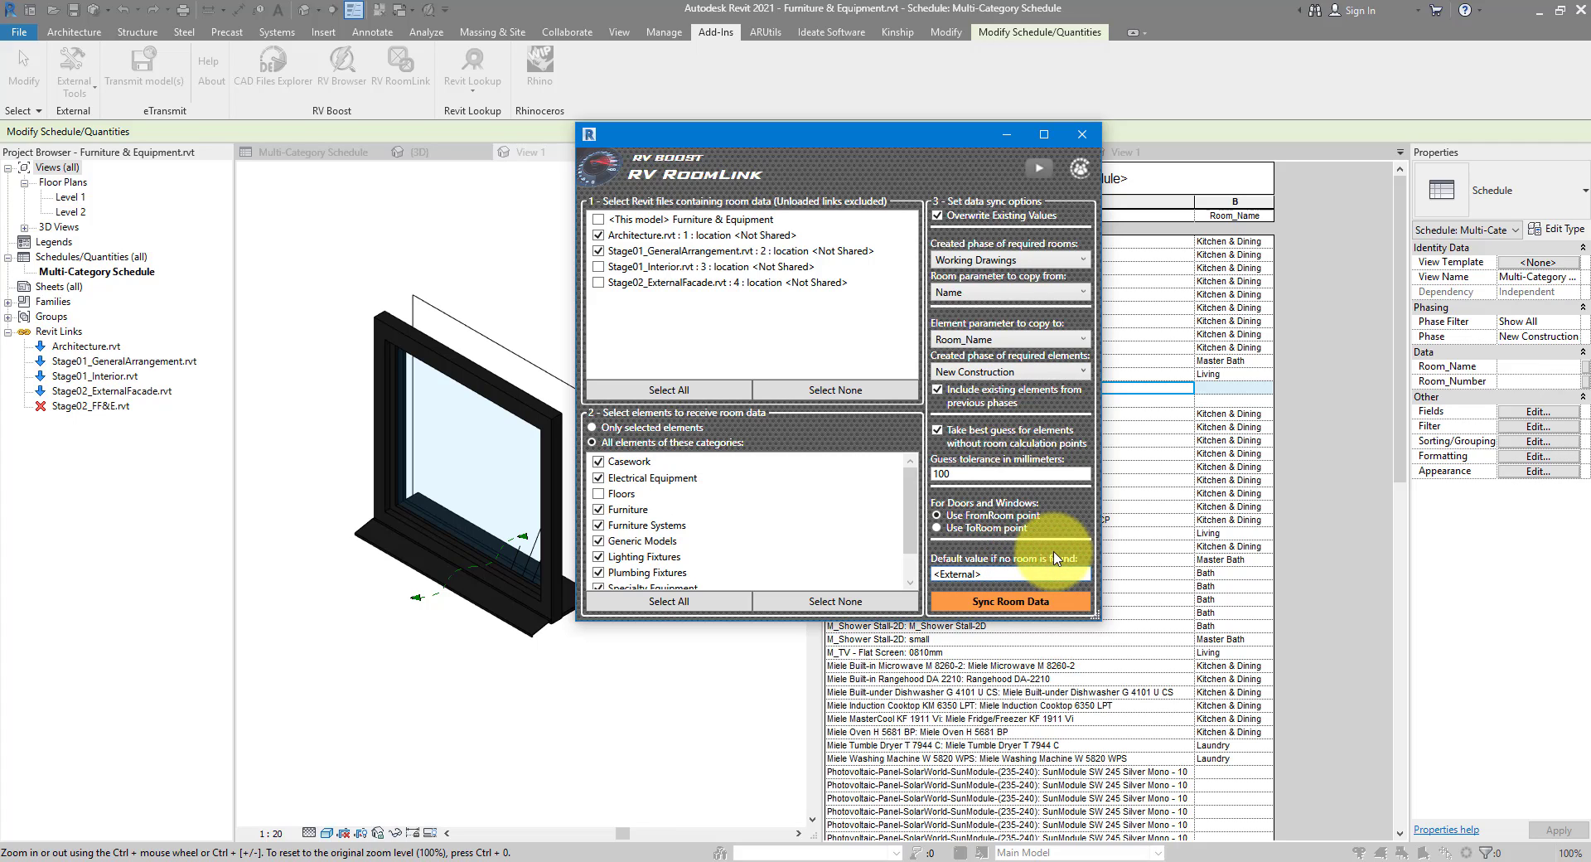
left_click(1042, 603)
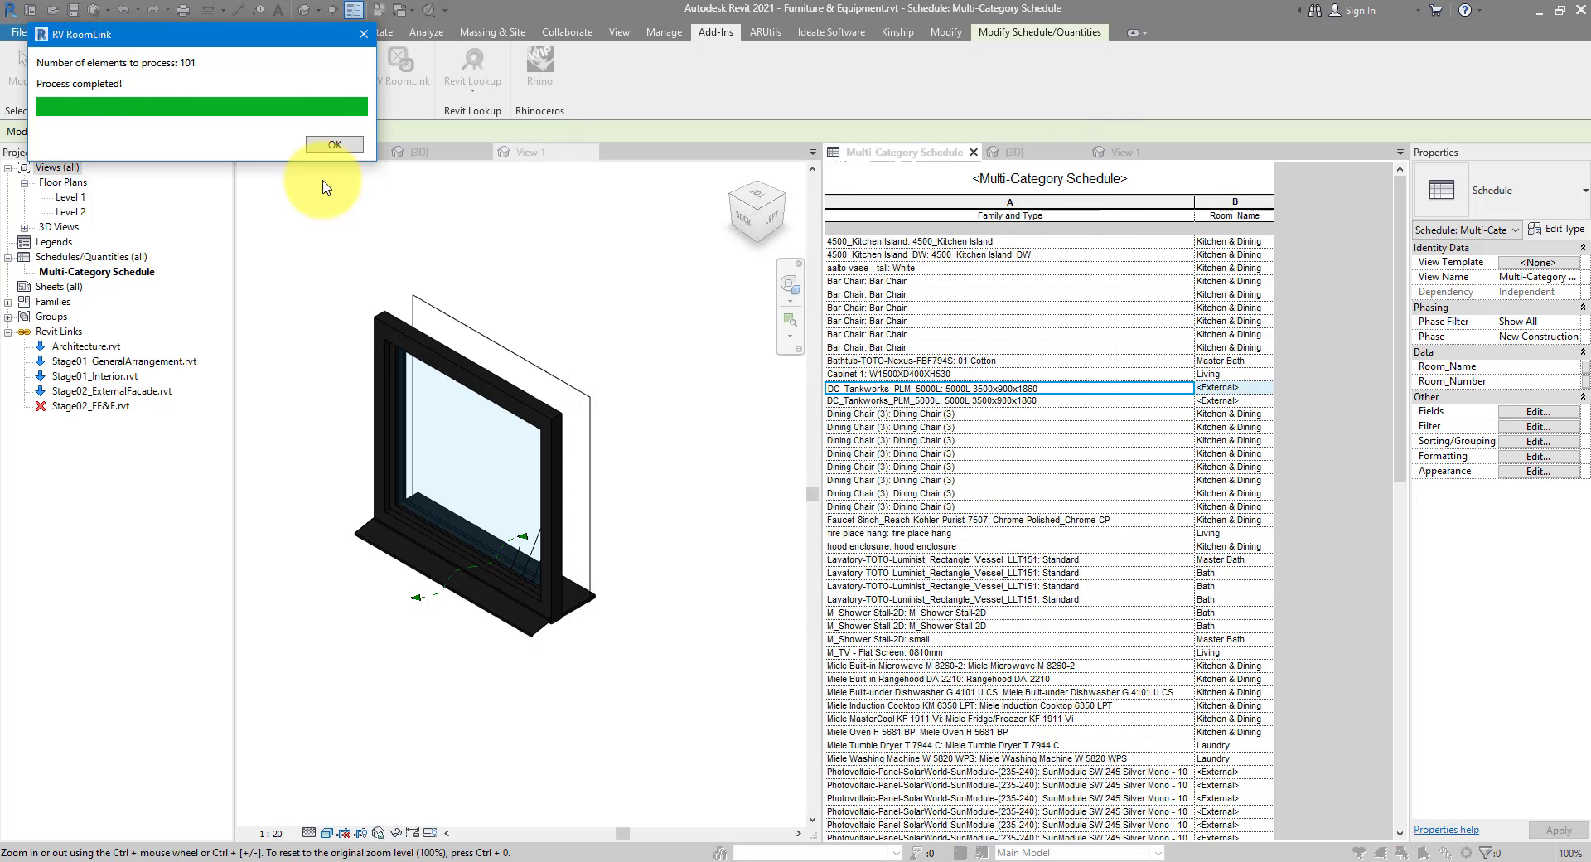
left_click(335, 145)
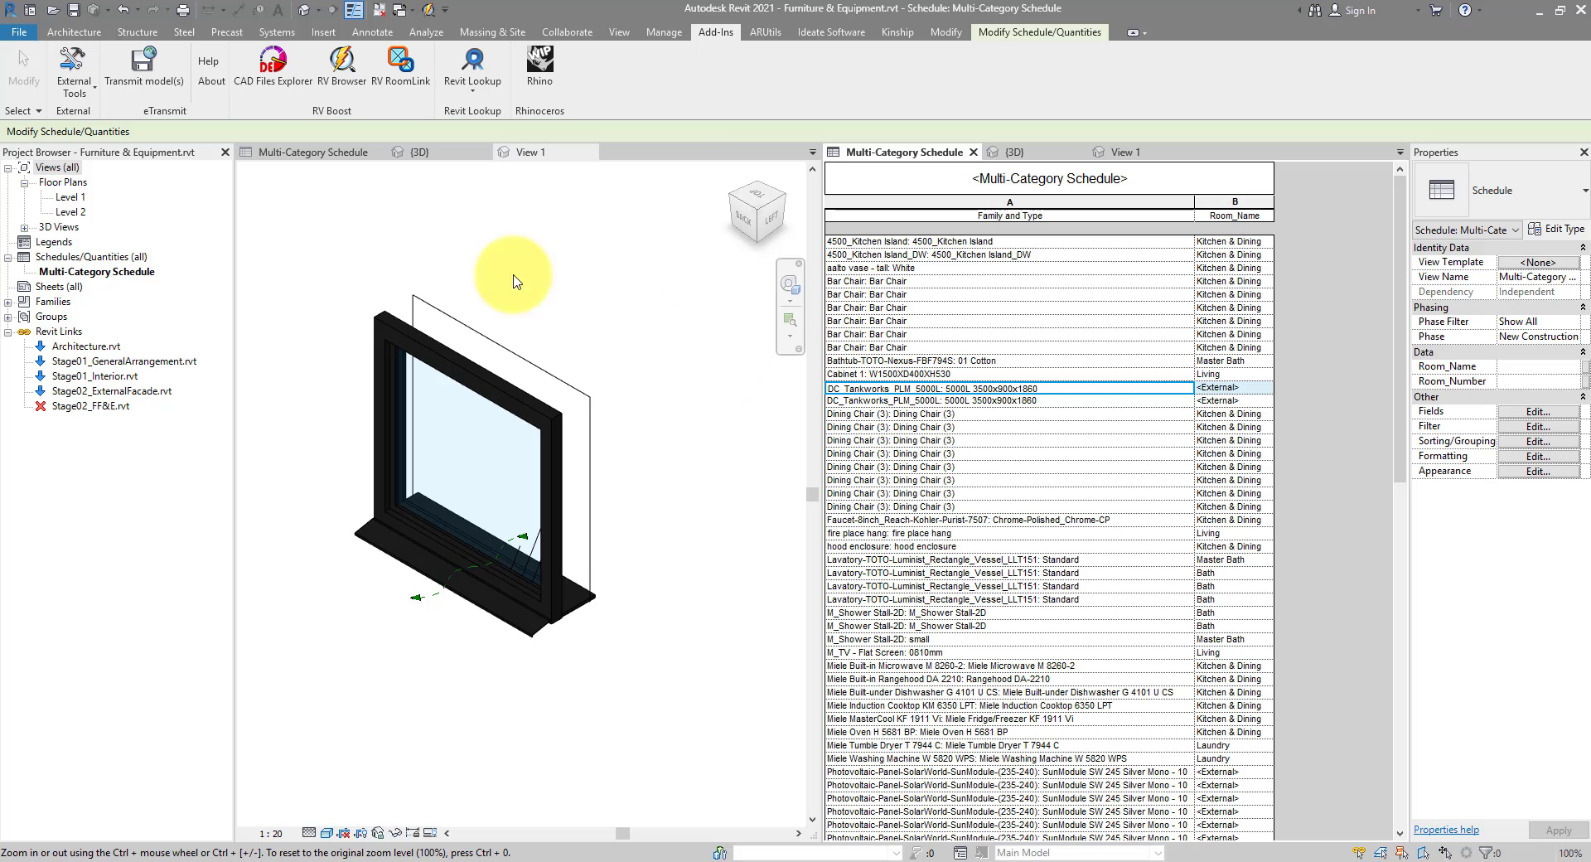
Add the Comments field to the Multi-Category Schedule in rac_basic_sample_project
left_click(300, 152)
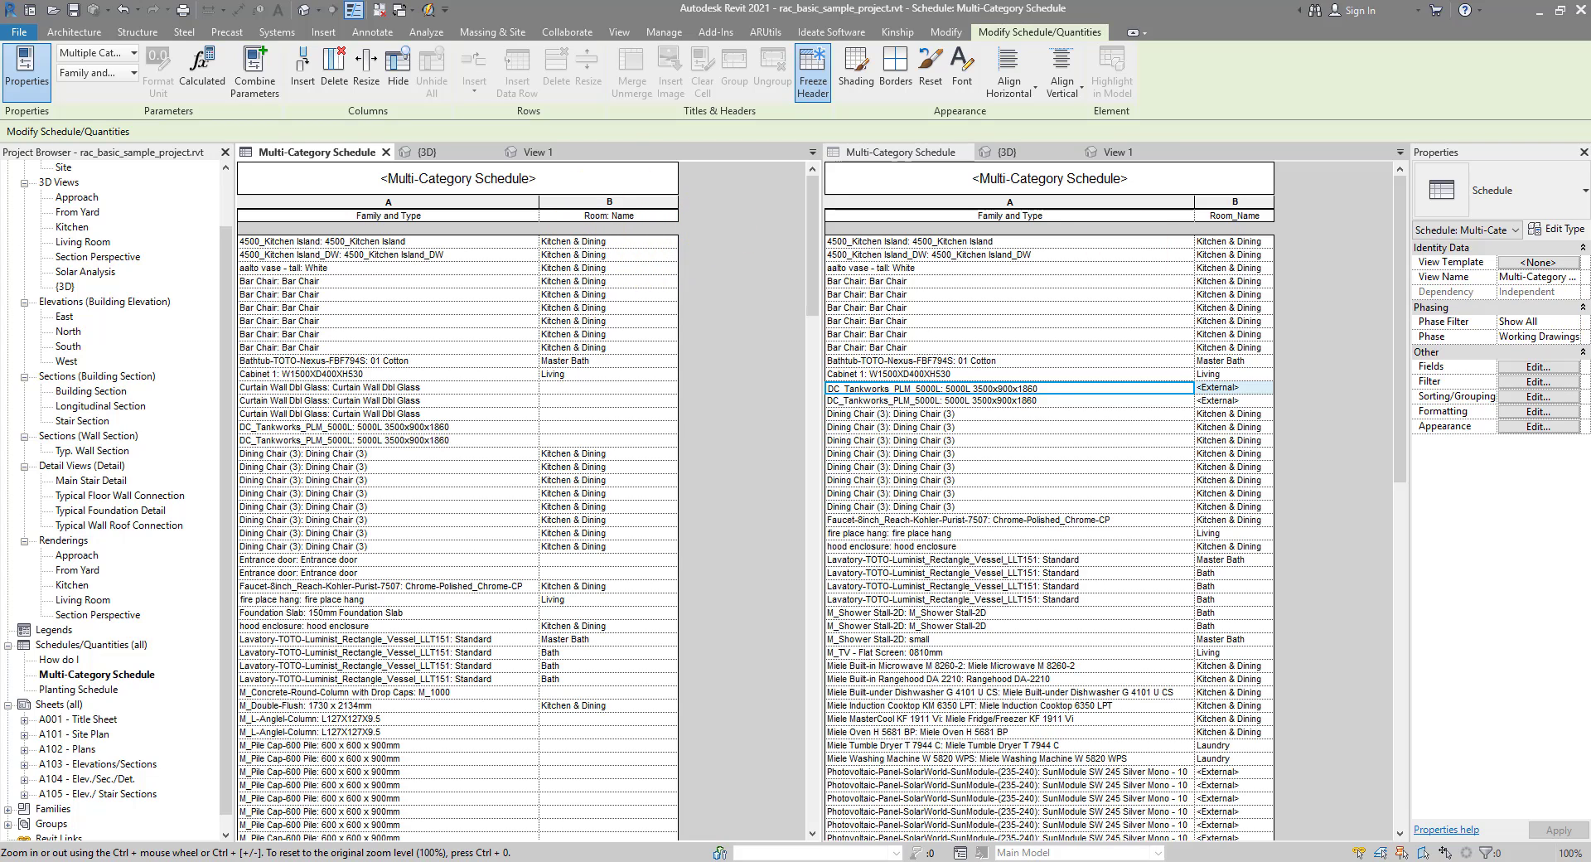
left_click(1529, 368)
left_click_drag(1065, 188, 727, 237)
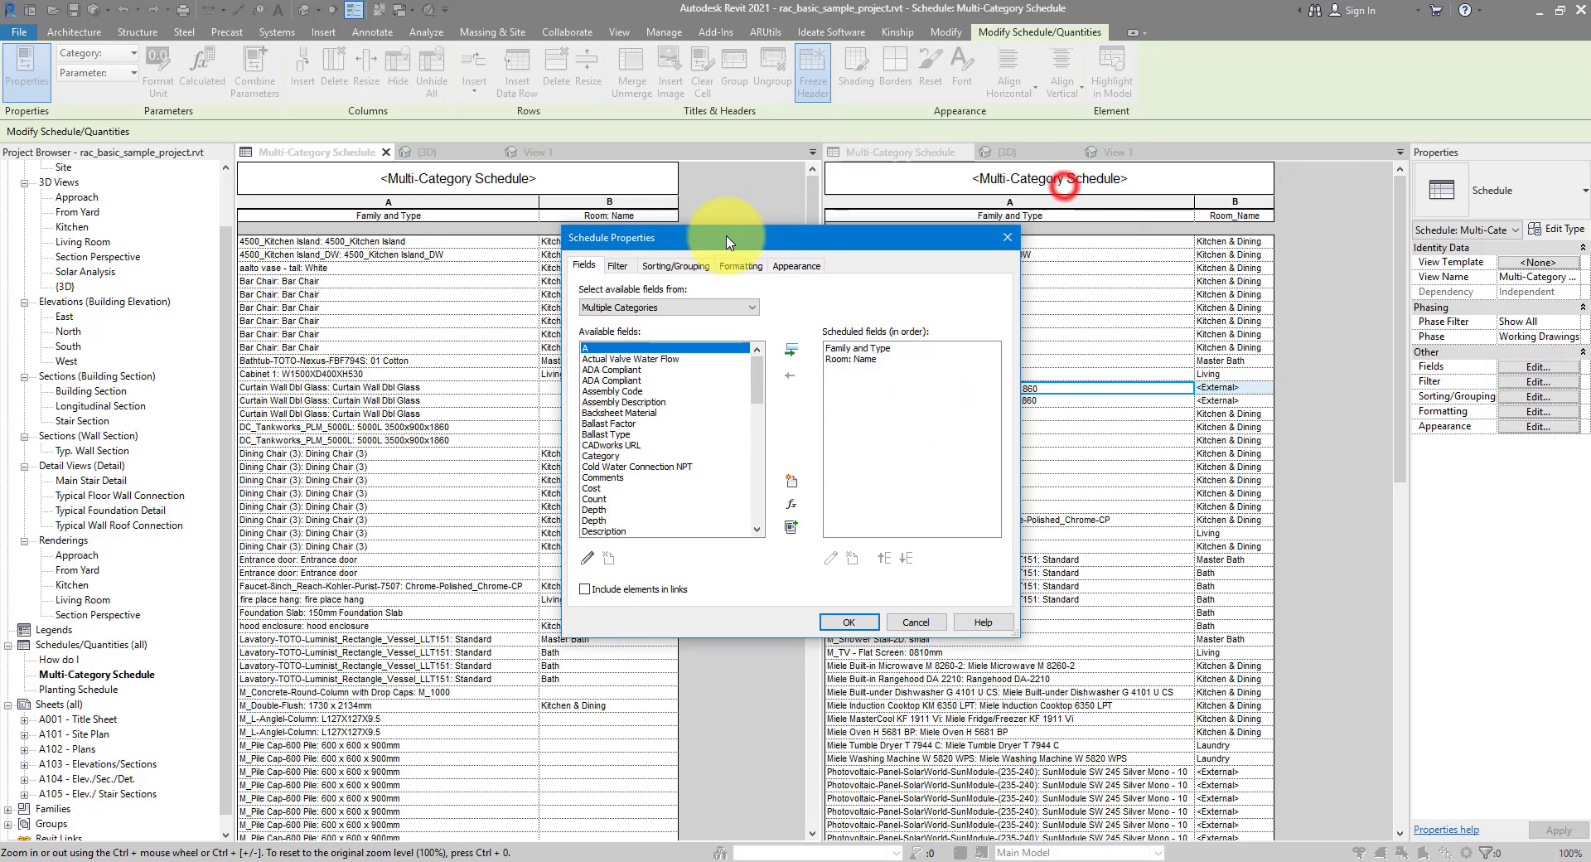
left_click(603, 477)
left_click(792, 349)
left_click(832, 622)
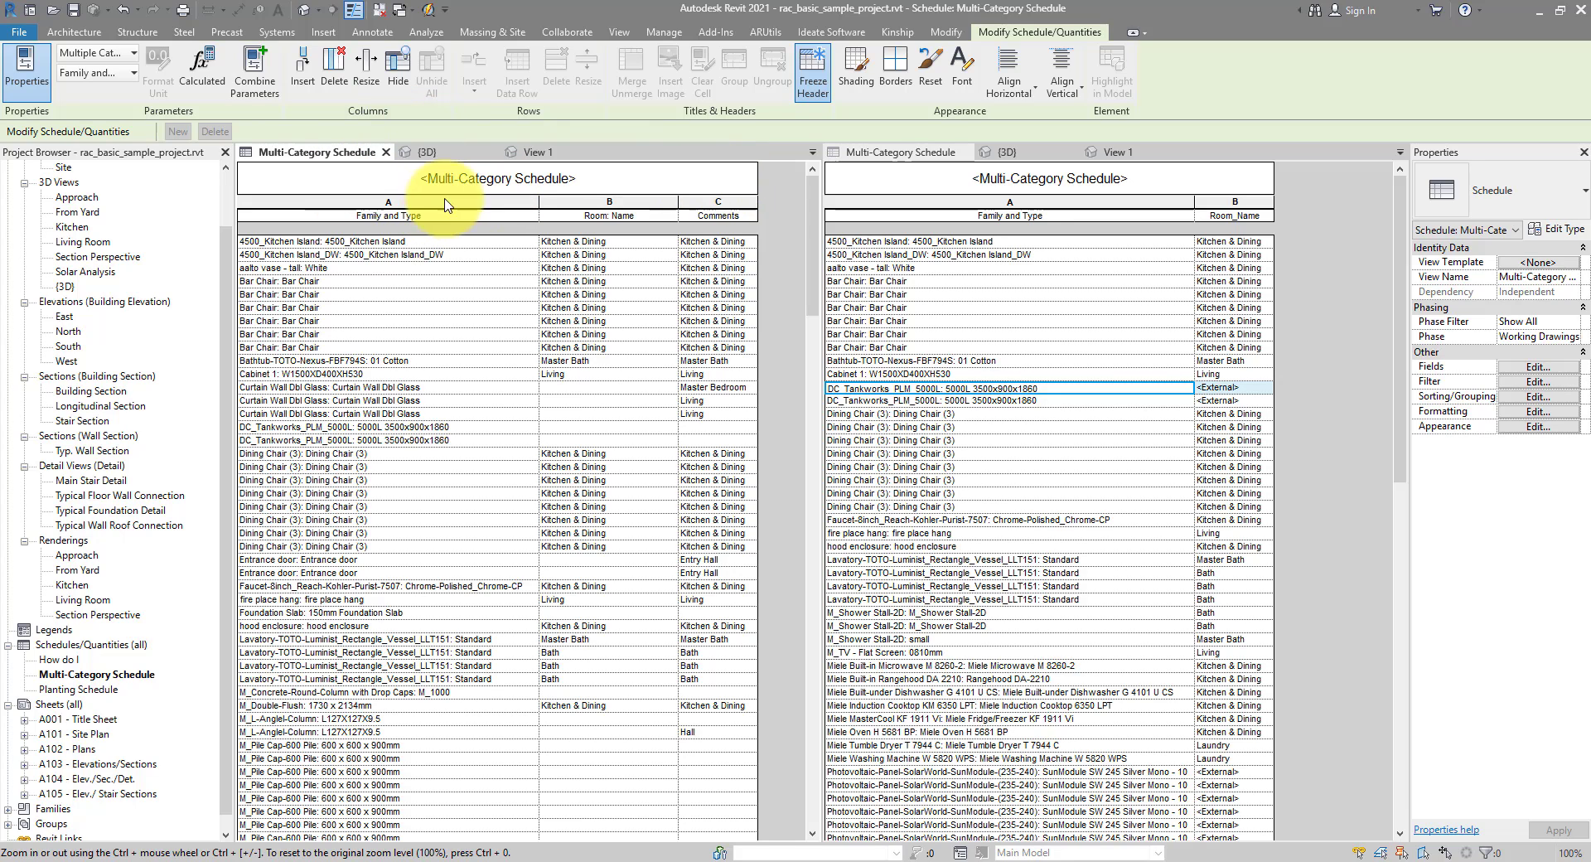
In RV RoomLink, choose the current rac_basic_sample_project model as the room source and all element categories as recipients
left_click(715, 32)
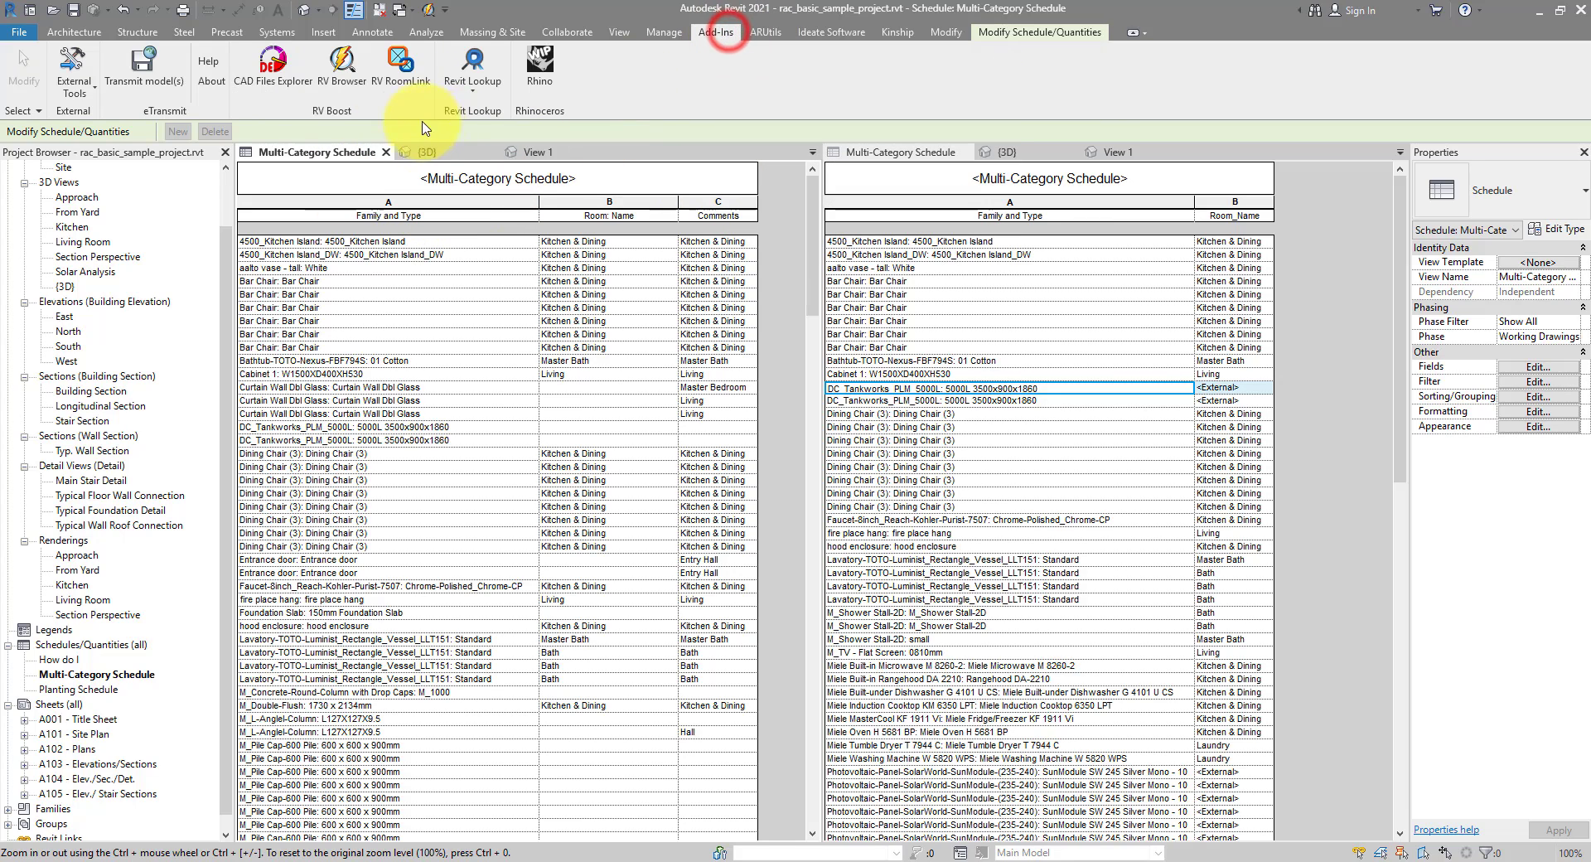
left_click(400, 66)
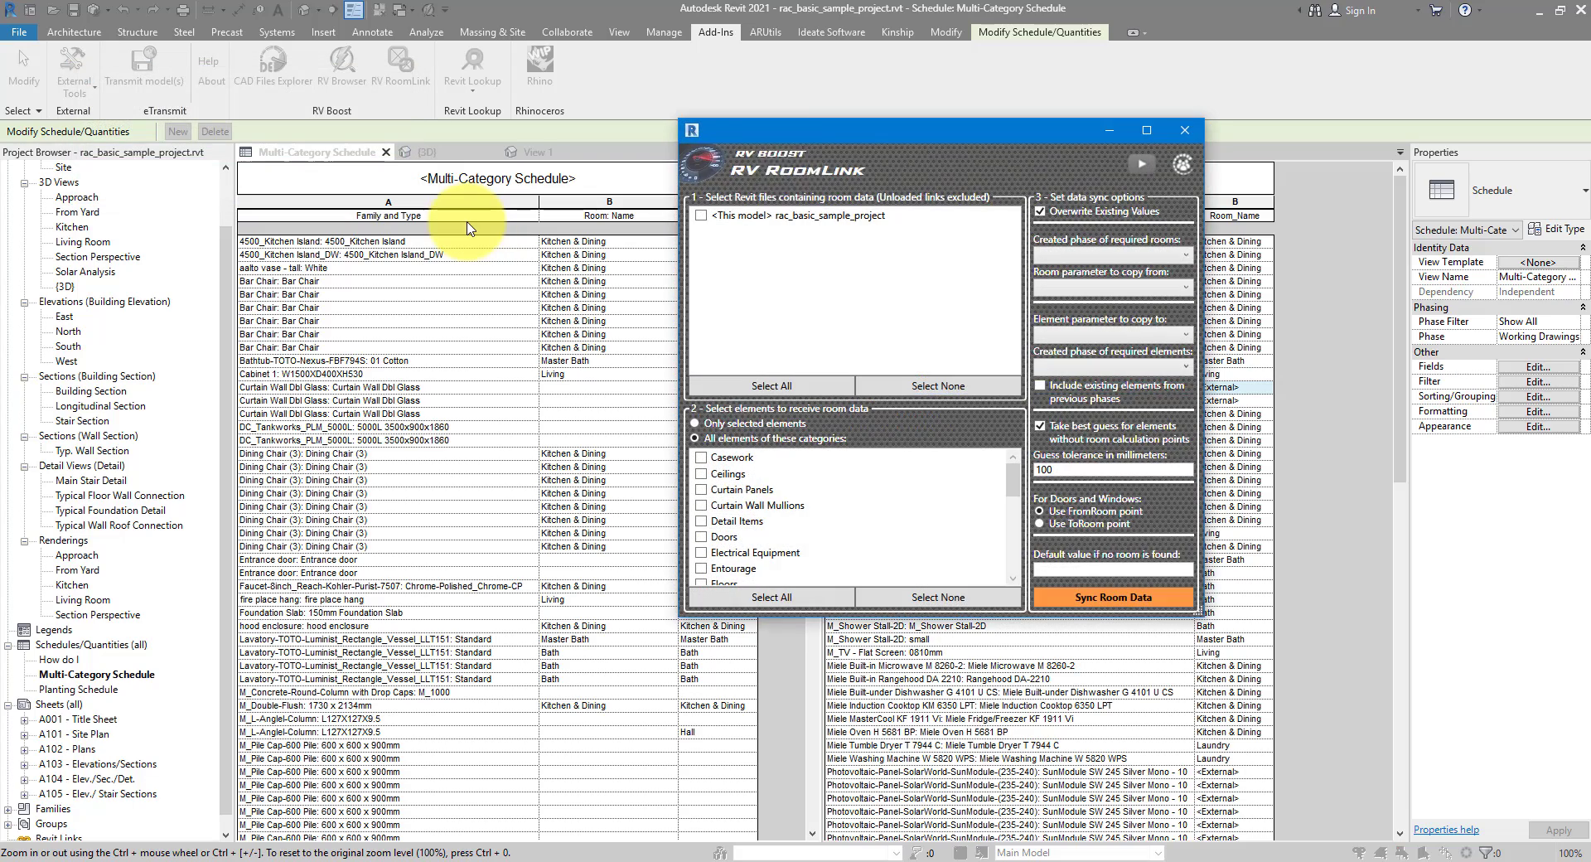
left_click_drag(784, 129, 760, 293)
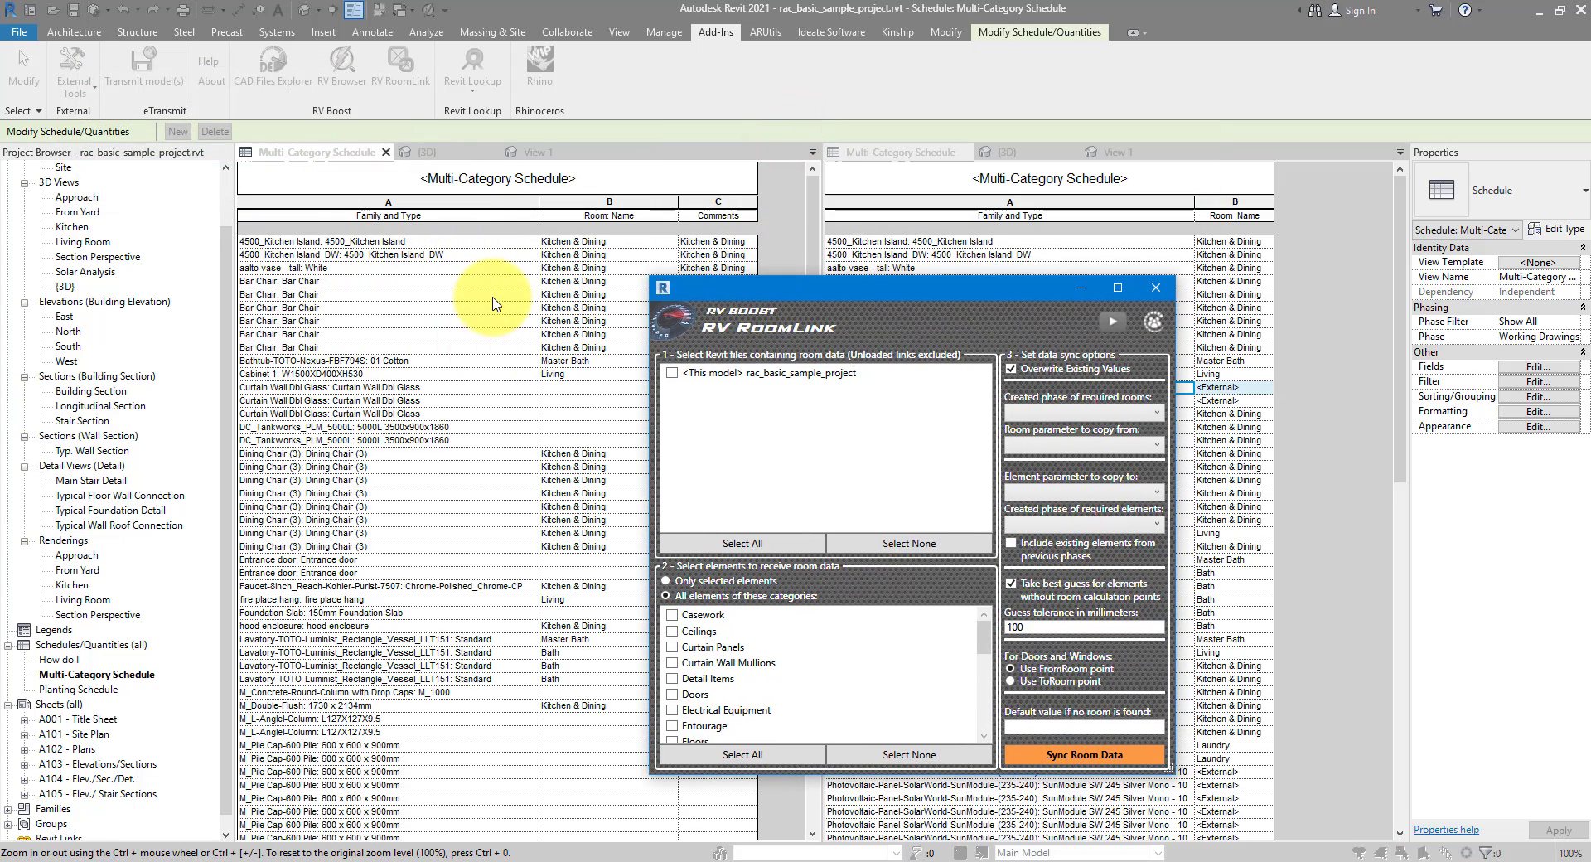
left_click(672, 373)
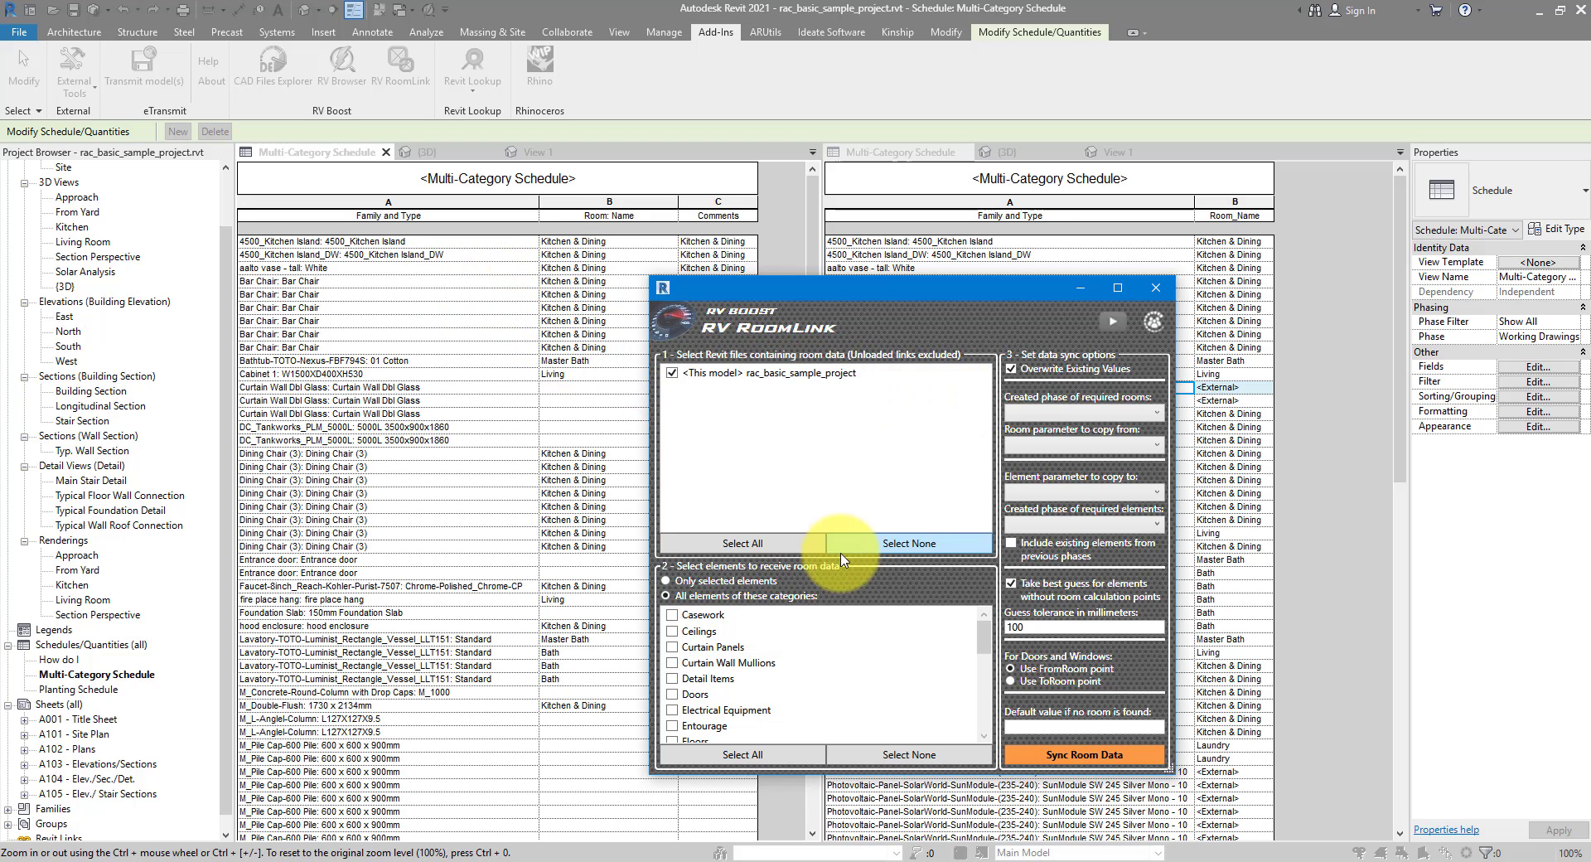
scroll(755, 713, "down", 8)
left_click(724, 755)
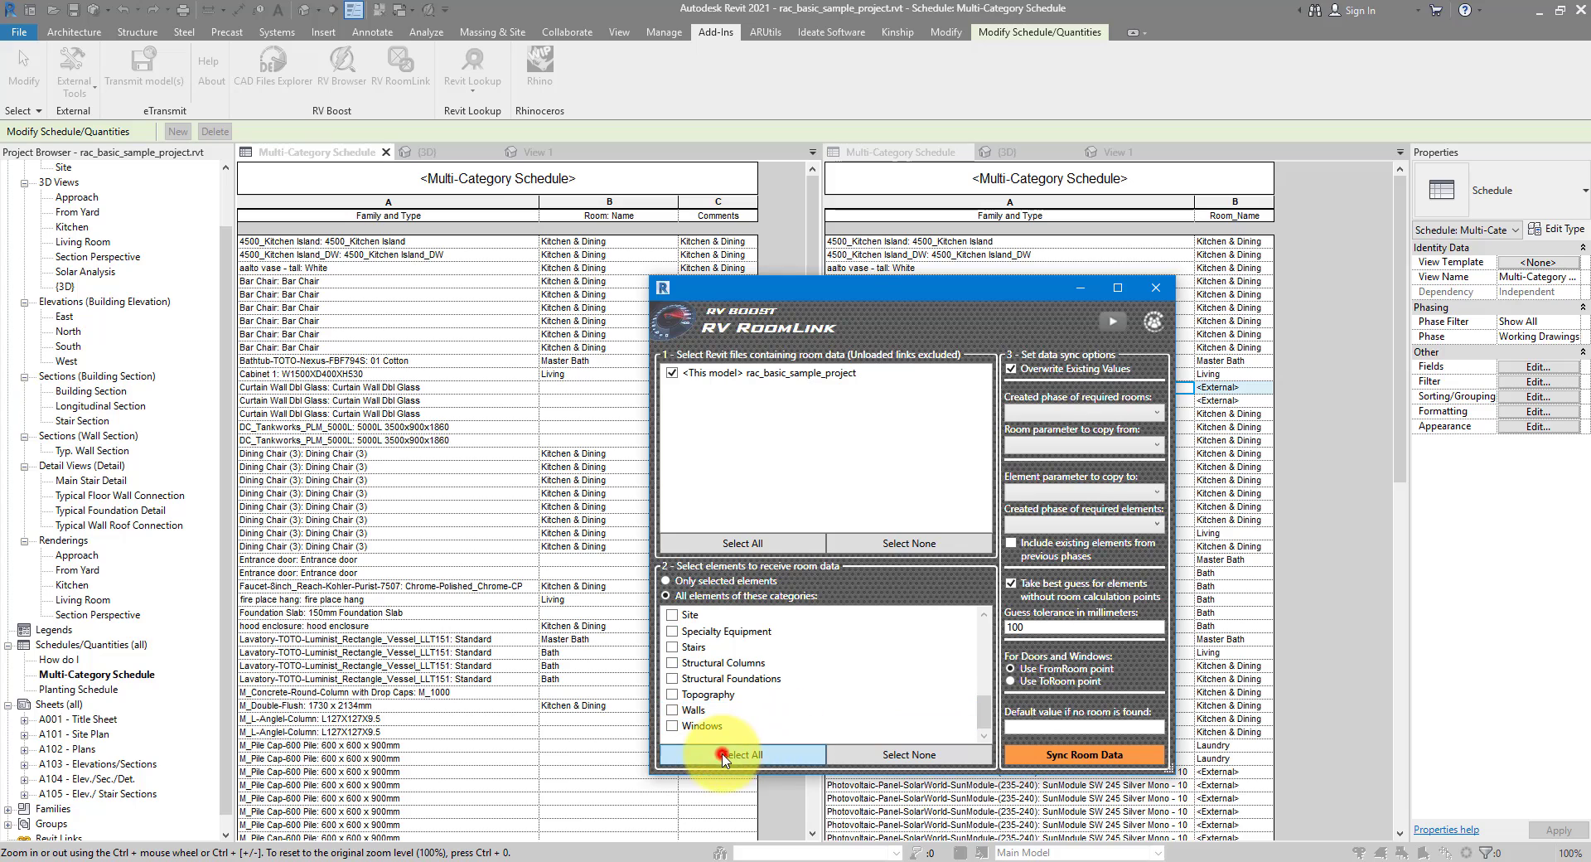
Sync the room Number into the element Comments parameter, with Working Drawings as the created phase for both rooms and elements
left_click(1041, 412)
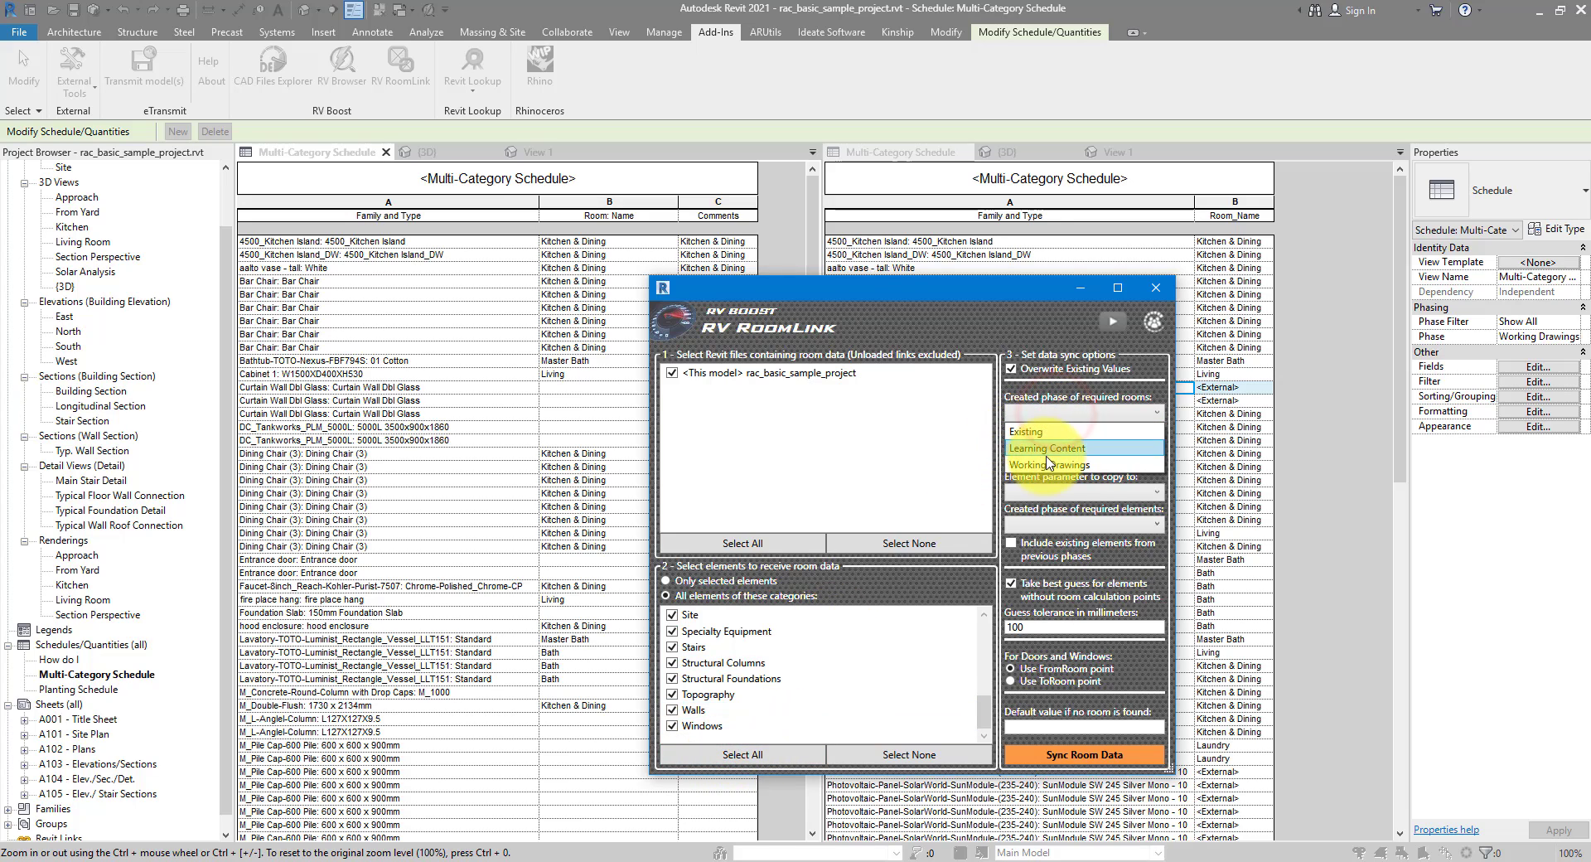
left_click(1049, 464)
left_click(1052, 445)
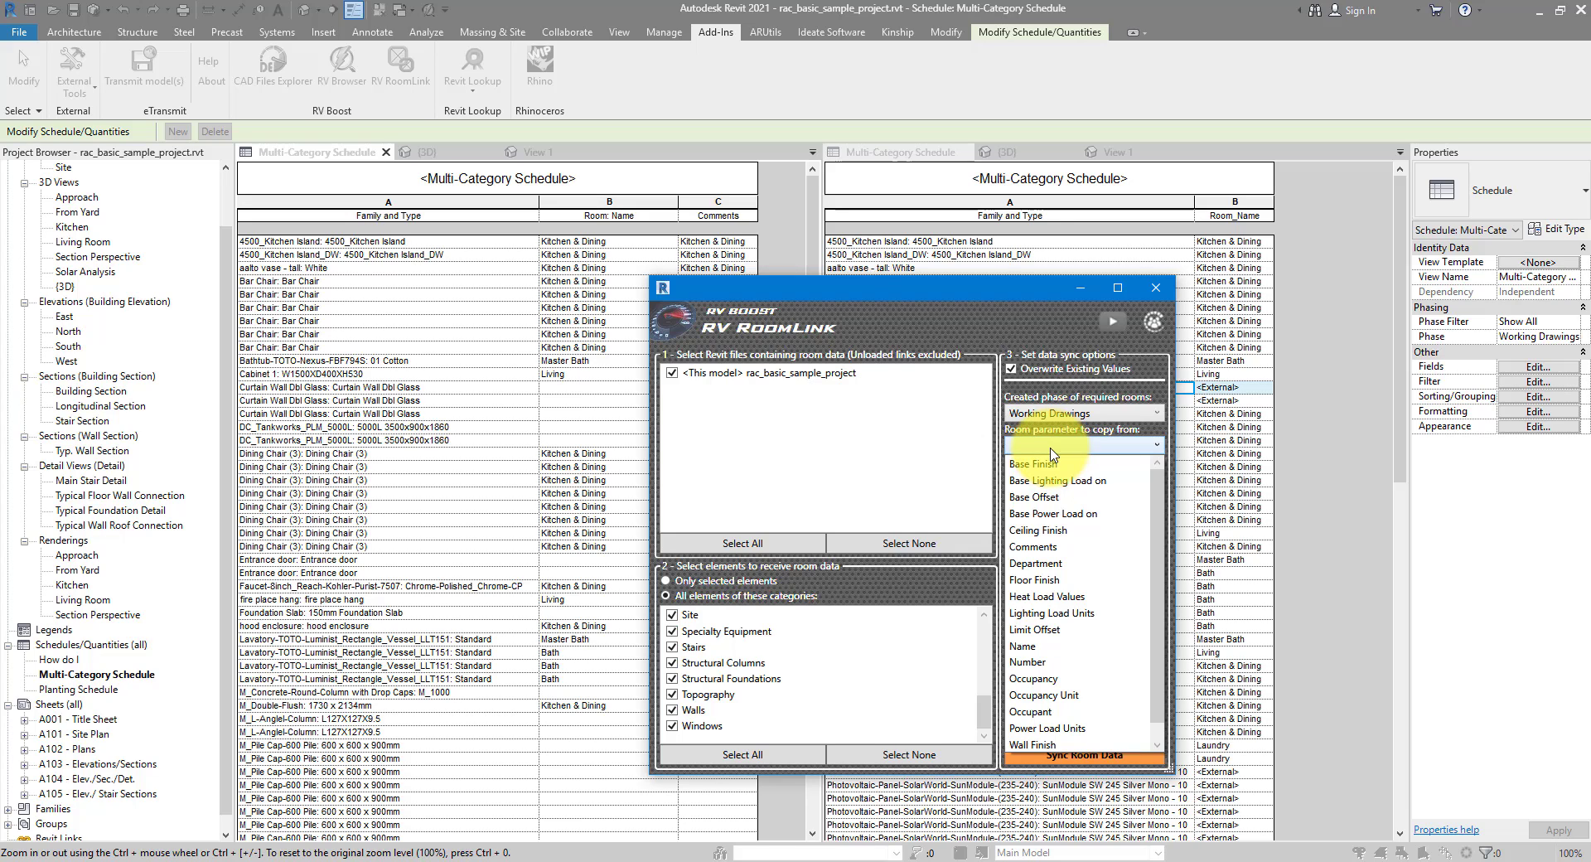
left_click(1046, 661)
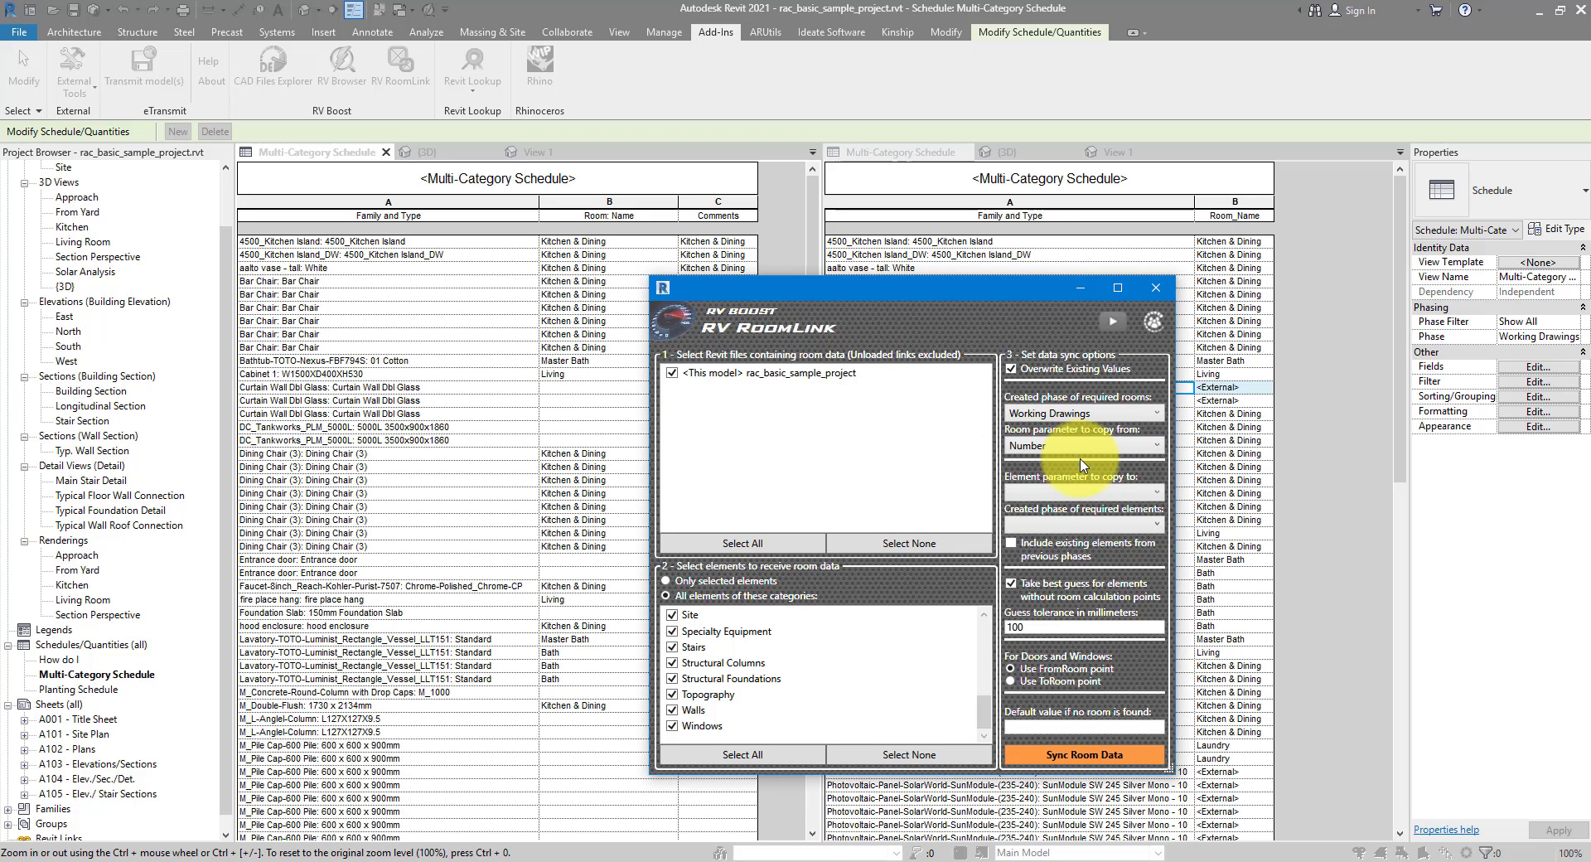
left_click(1082, 493)
left_click(1078, 511)
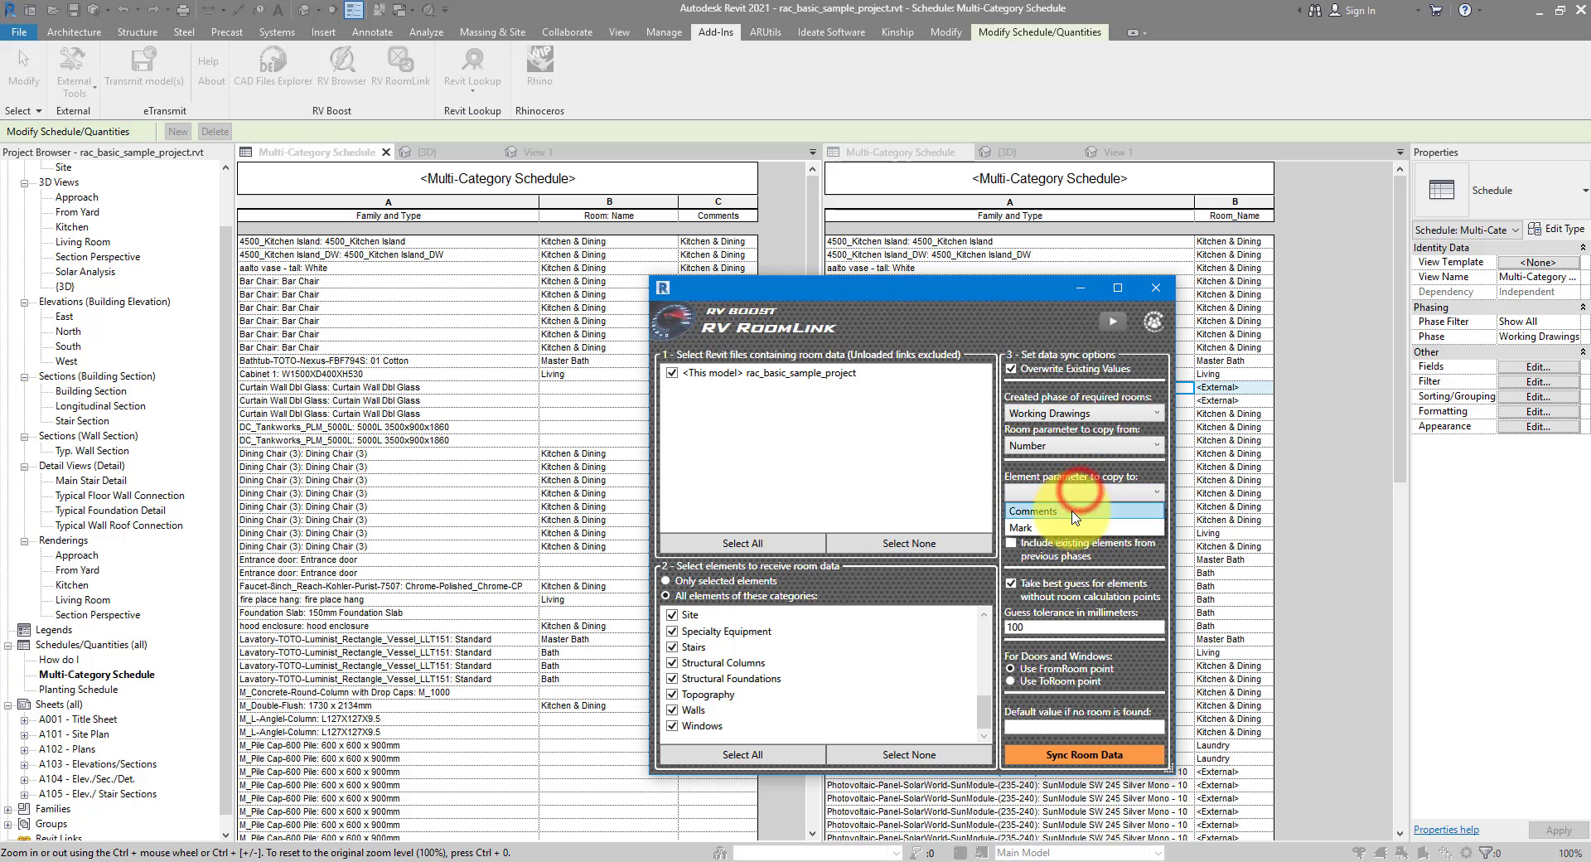
left_click(1088, 527)
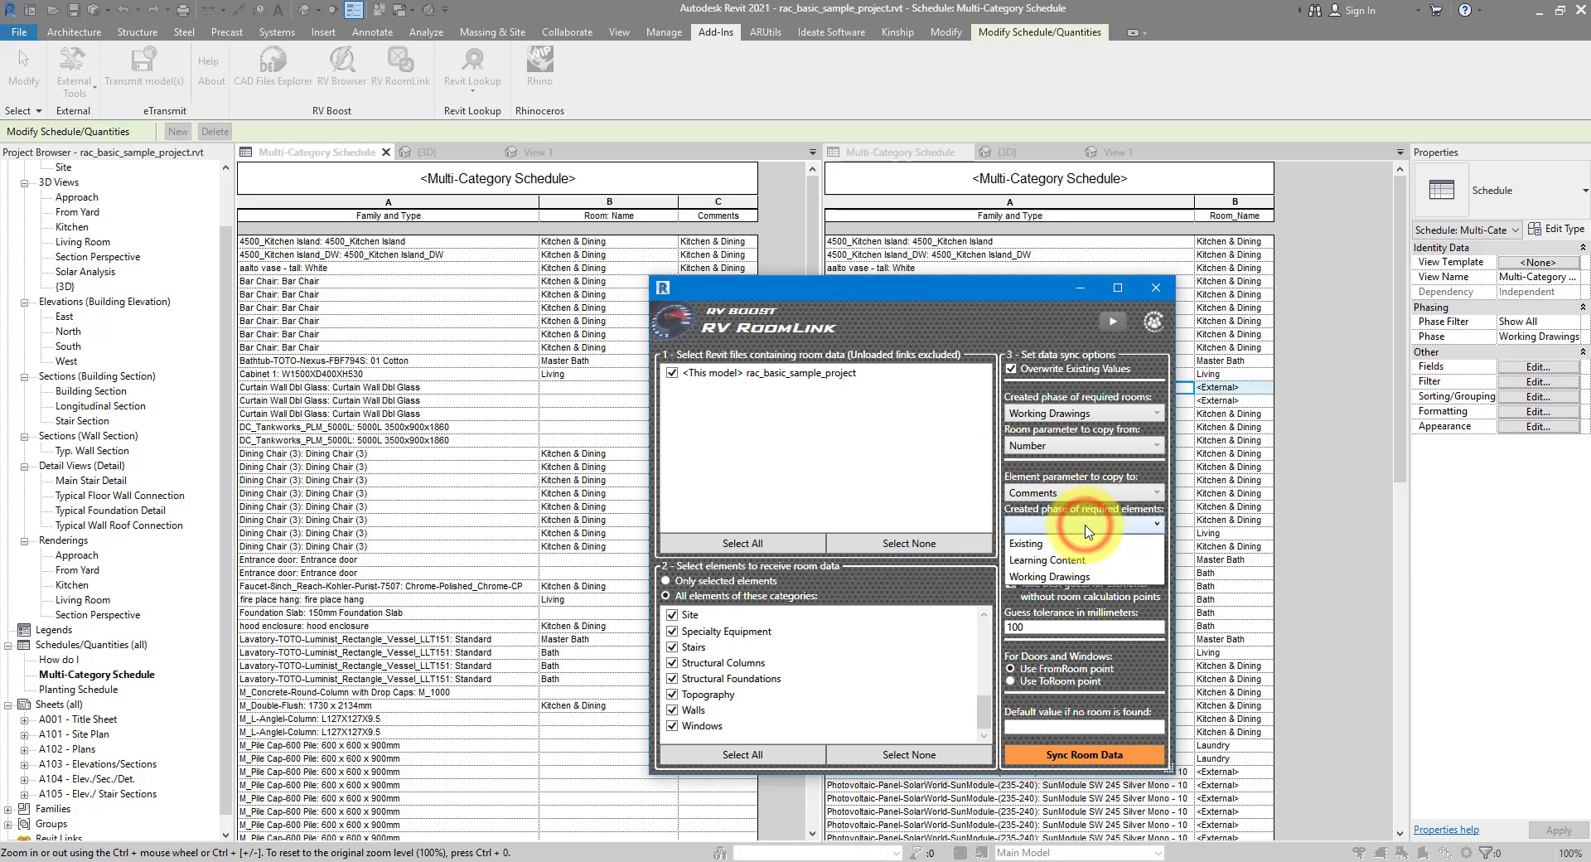
left_click(1065, 578)
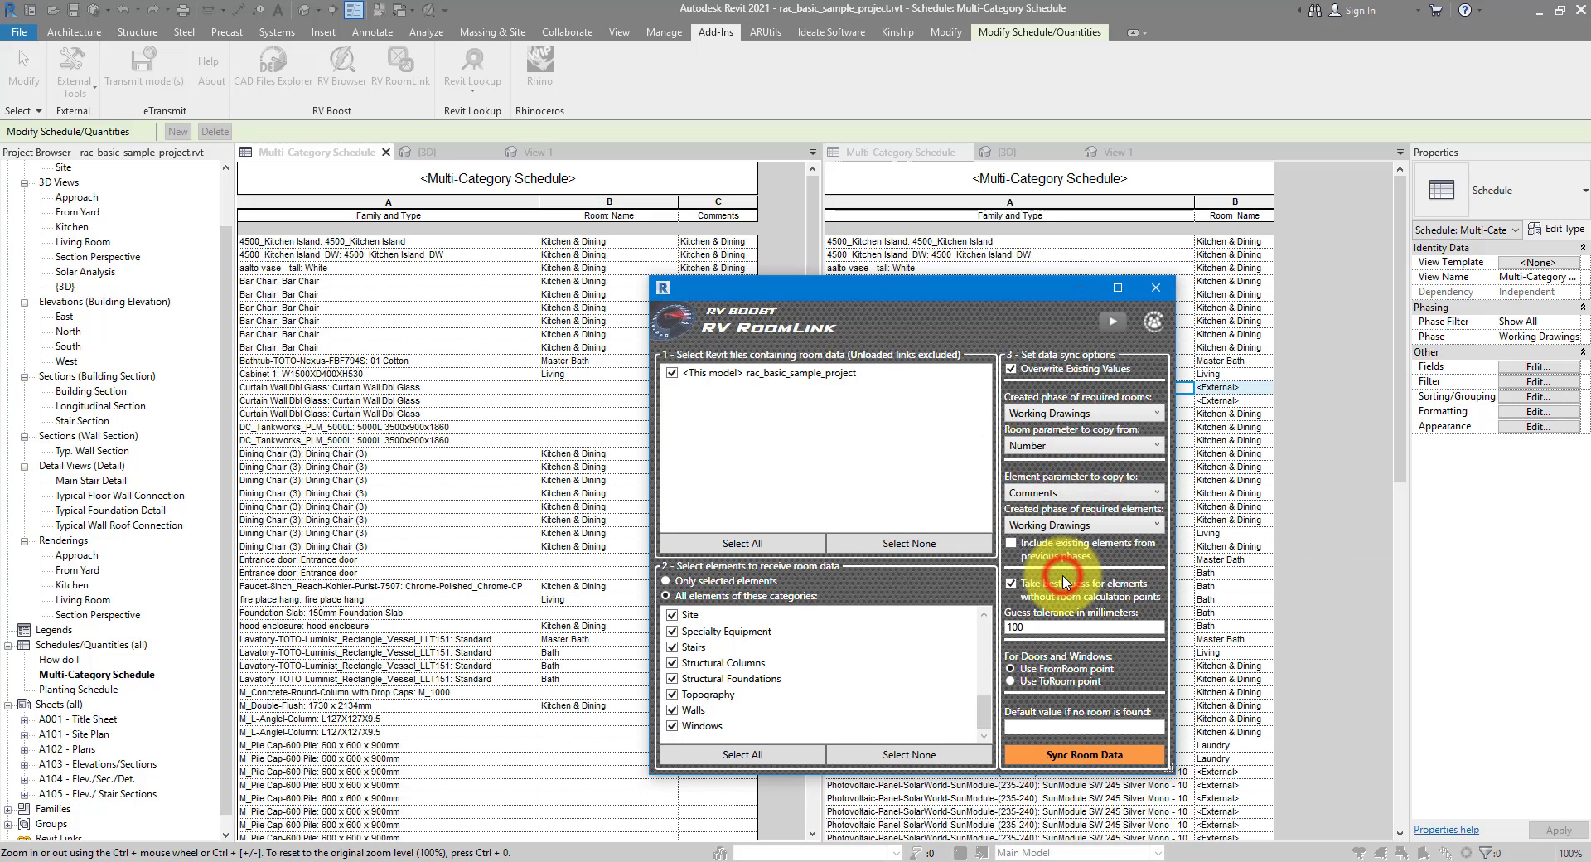
left_click(1075, 755)
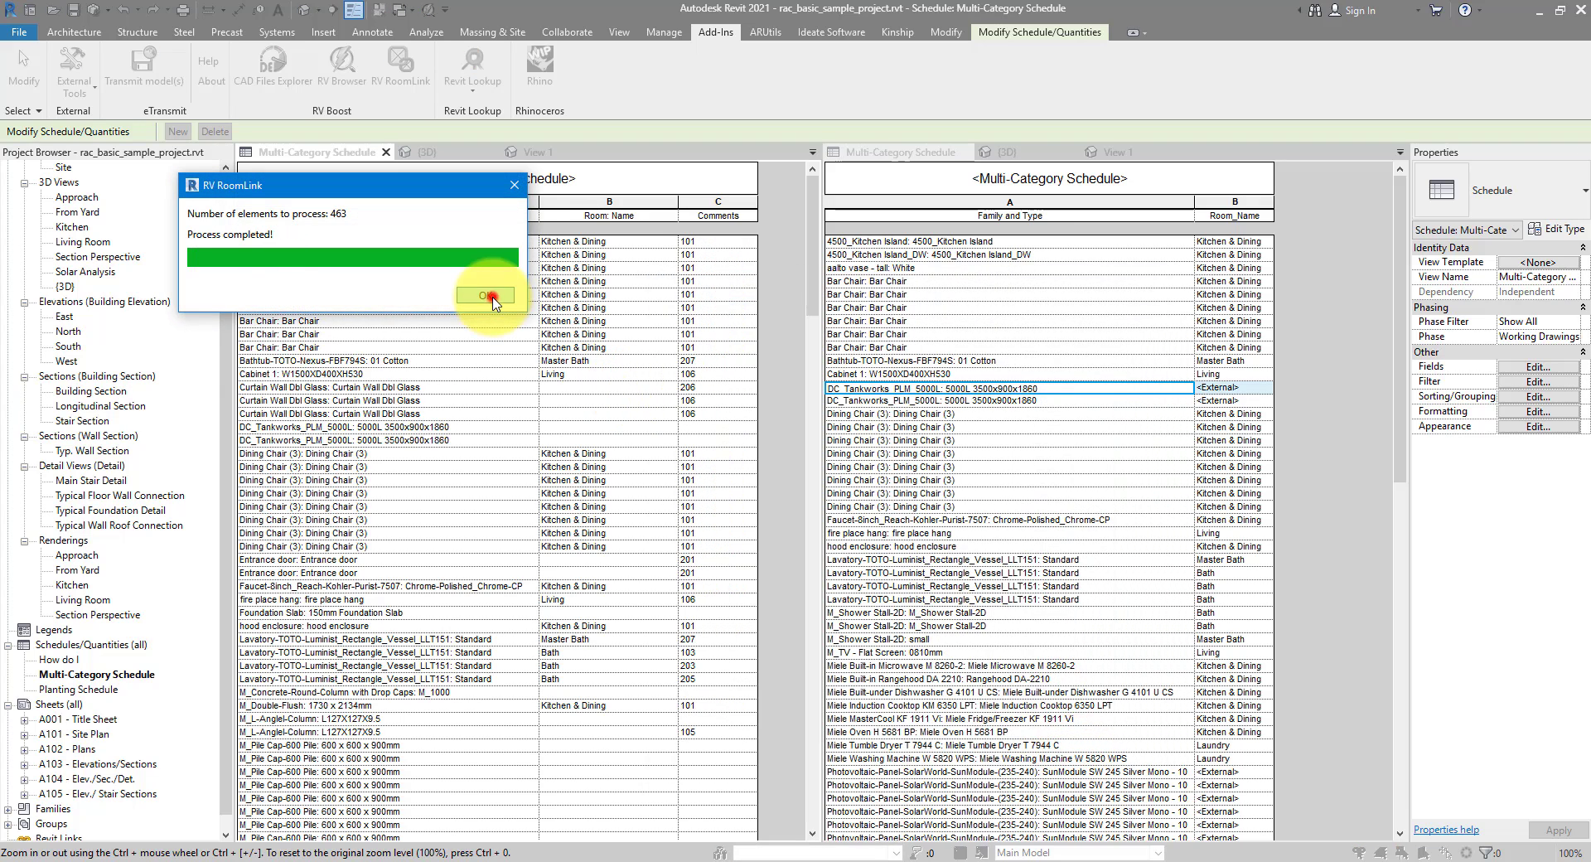
left_click(489, 296)
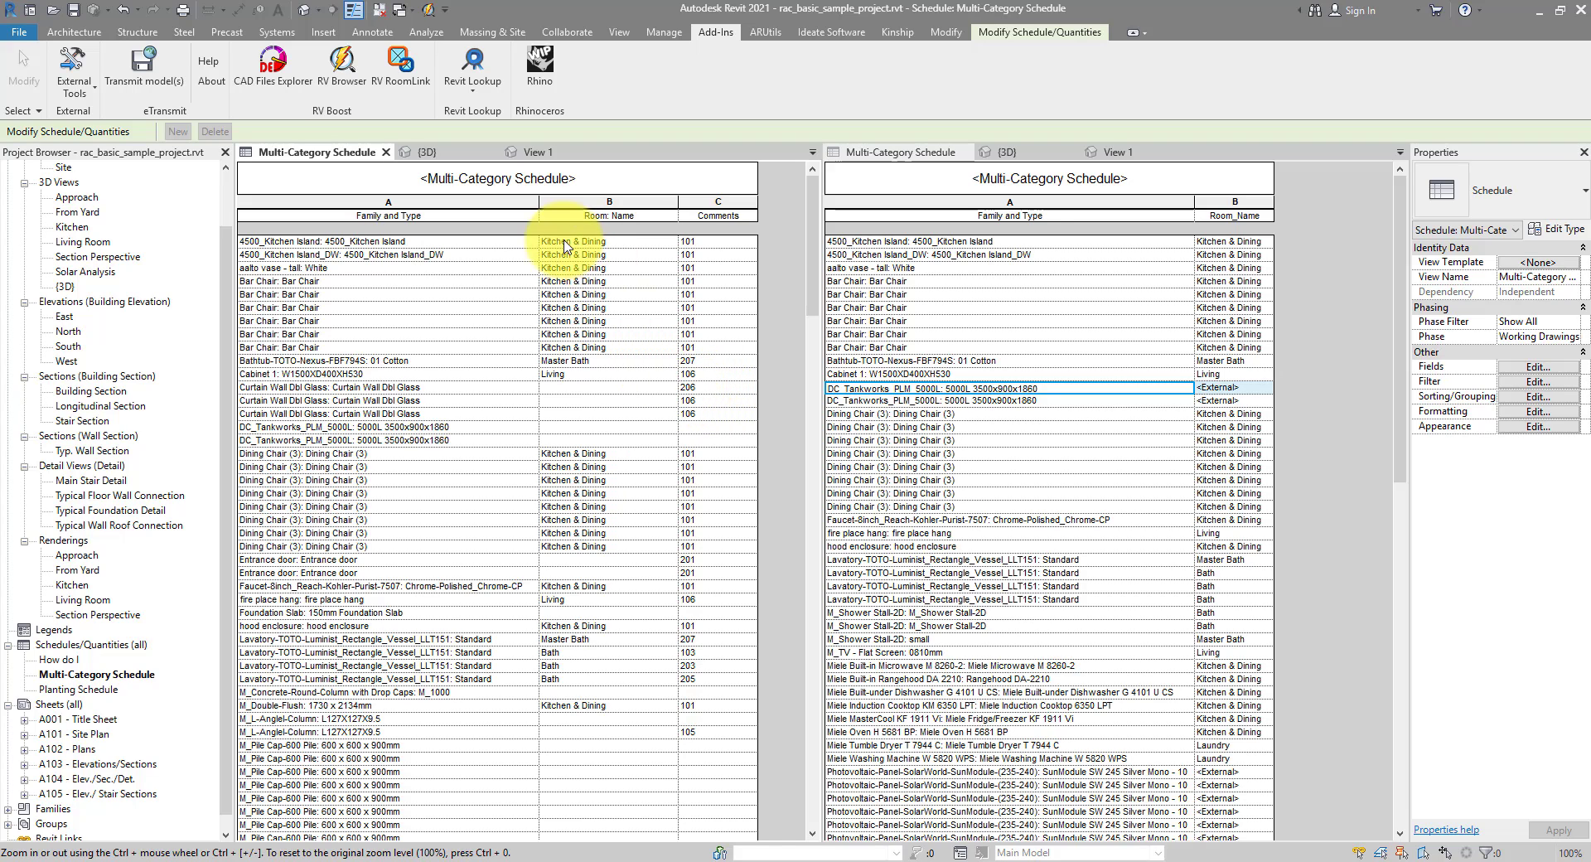
Reopen RV RoomLink for the sample project
left_click(399, 63)
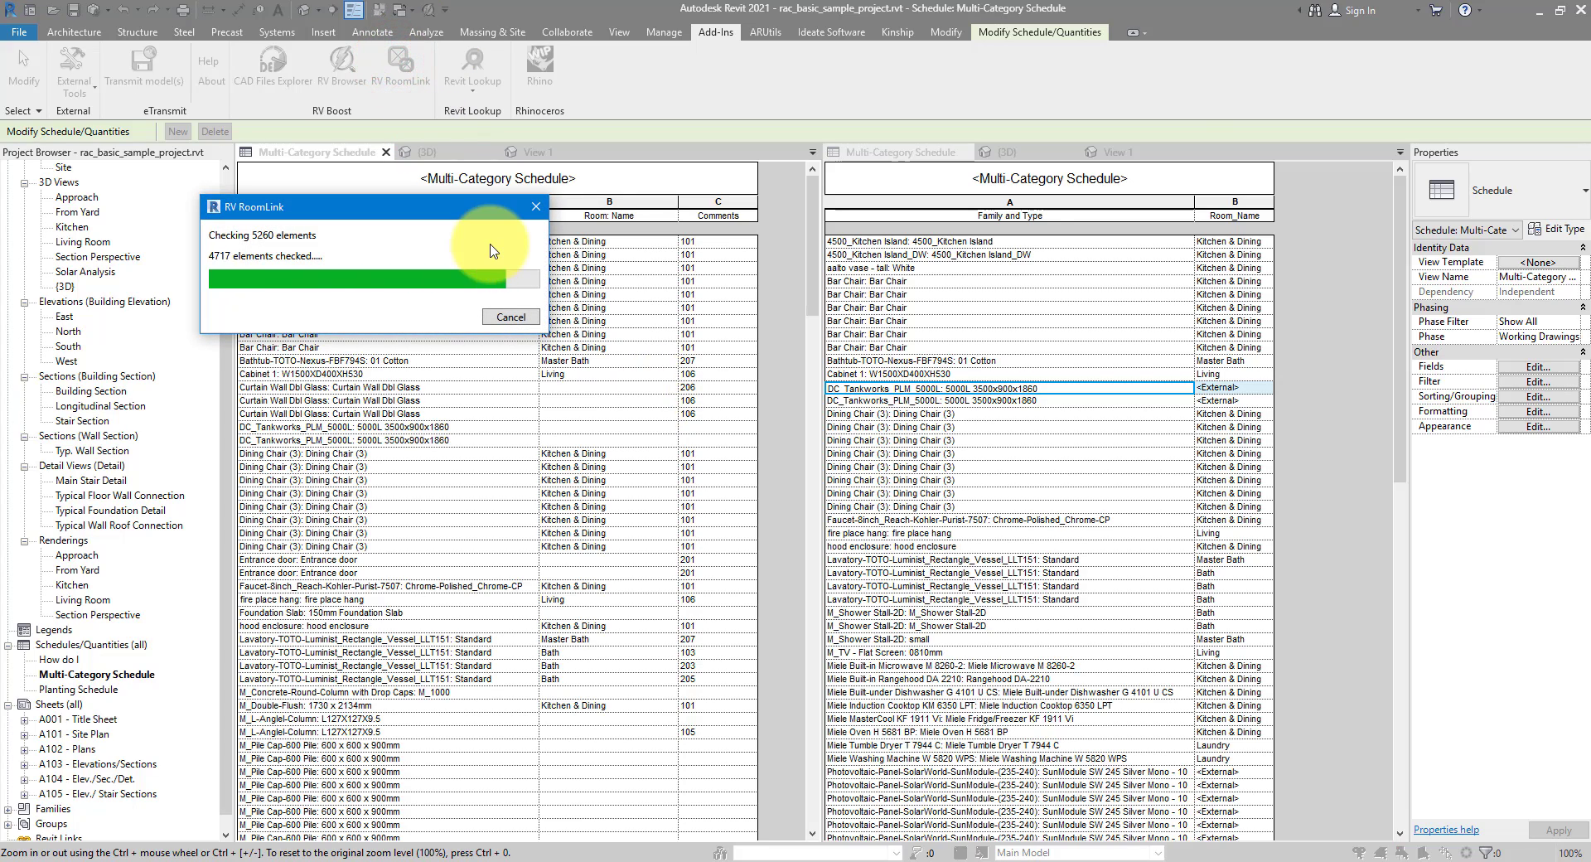